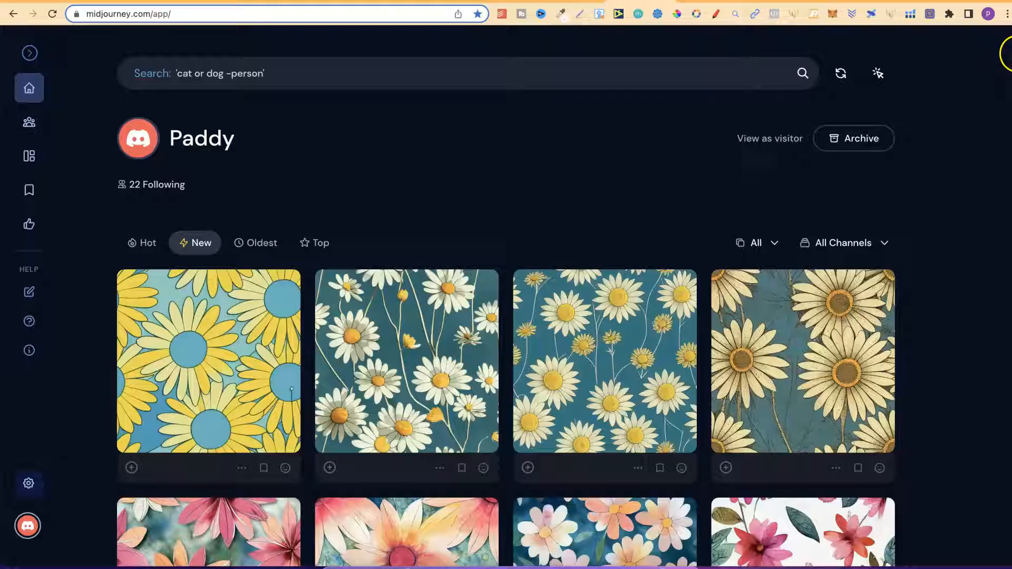
Step: Browse the generated seamless patterns in the Midjourney home gallery, from the daisy florals down to the marble and swirl designs
{"action": "scroll", "coordinate": [506, 295], "scroll_direction": "down", "scroll_amount": 3}
{"action": "scroll", "coordinate": [506, 295], "scroll_direction": "down", "scroll_amount": 3}
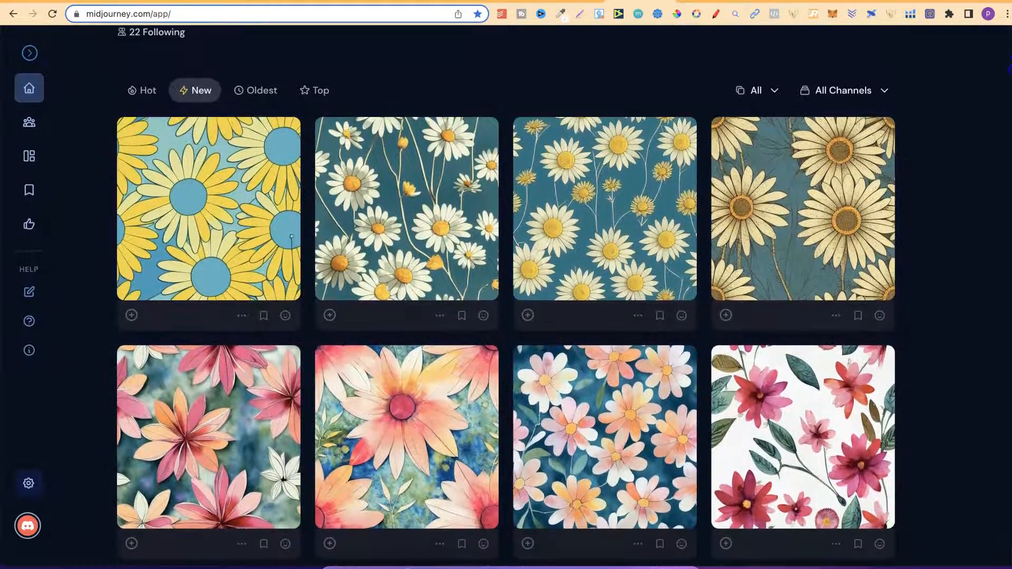
{"action": "scroll", "coordinate": [506, 295], "scroll_direction": "down", "scroll_amount": 2}
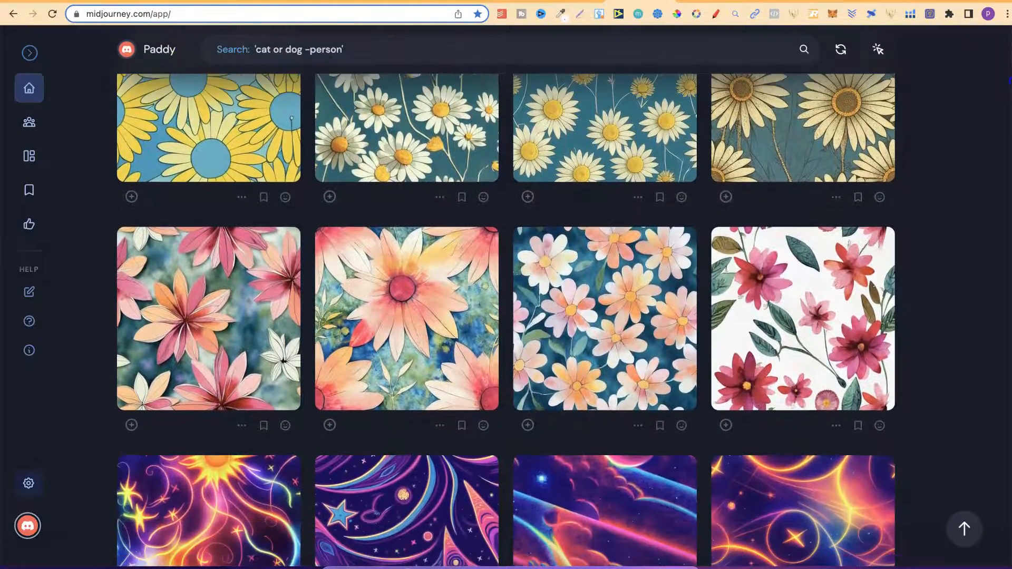
{"action": "scroll", "coordinate": [506, 295], "scroll_direction": "down", "scroll_amount": 1}
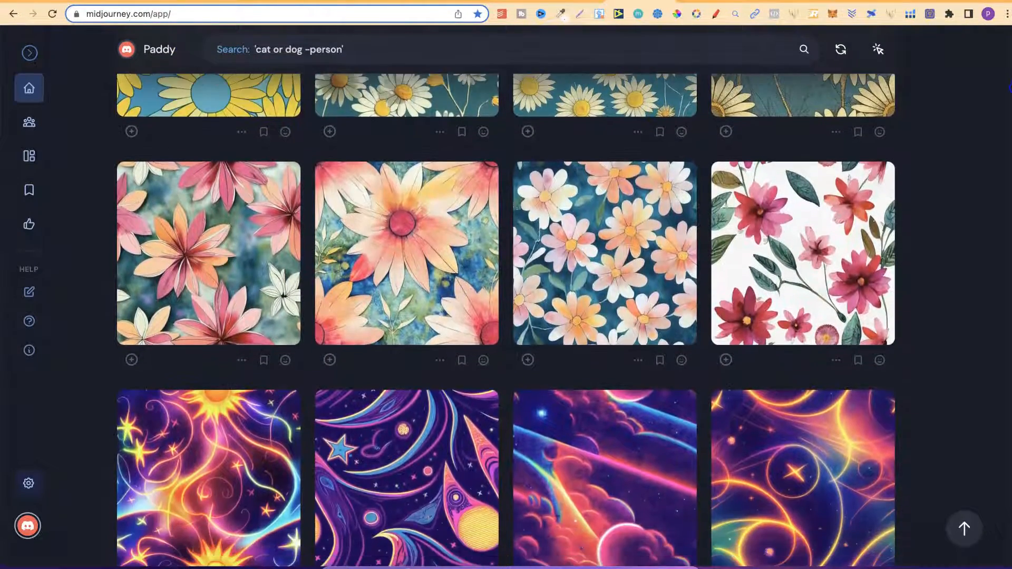
{"action": "scroll", "coordinate": [506, 295], "scroll_direction": "down", "scroll_amount": 3}
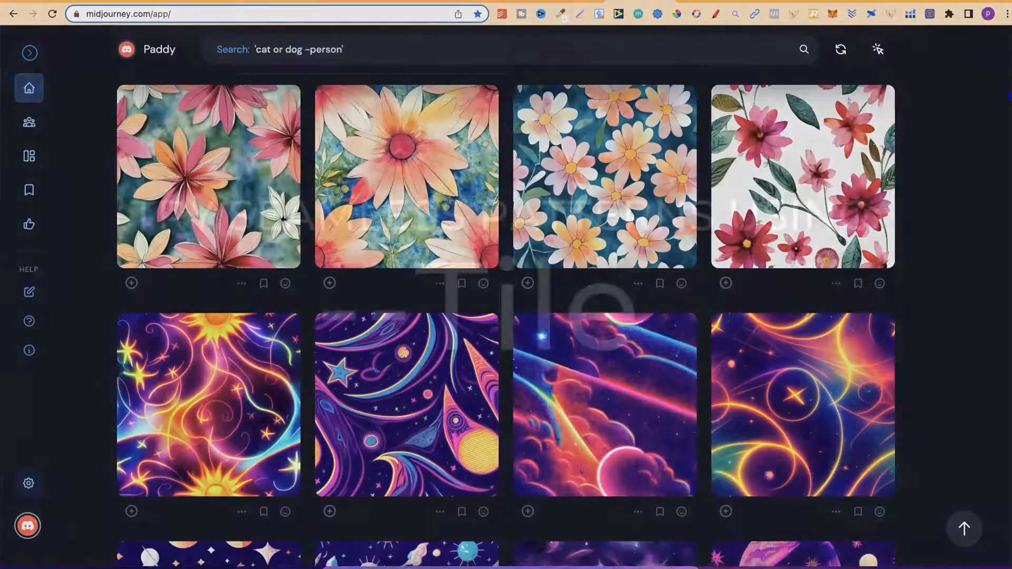
{"action": "scroll", "coordinate": [506, 295], "scroll_direction": "down", "scroll_amount": 3}
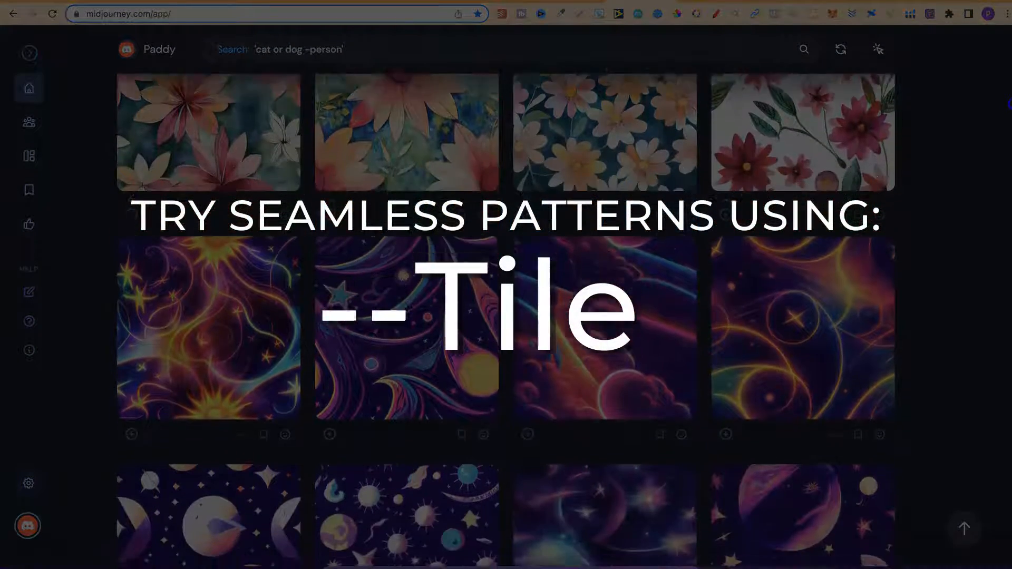
{"action": "scroll", "coordinate": [506, 295], "scroll_direction": "down", "scroll_amount": 1}
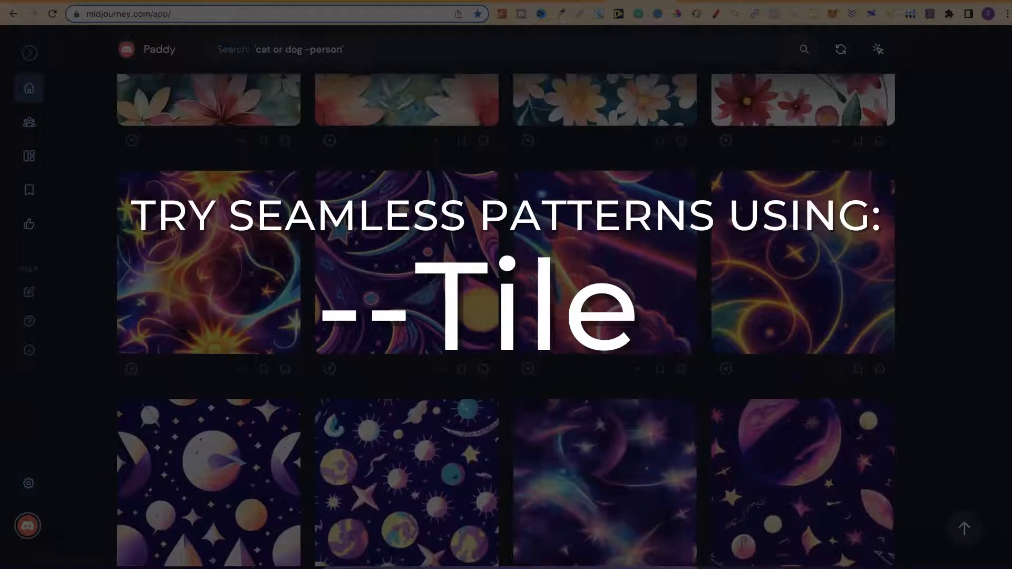
{"action": "scroll", "coordinate": [506, 295], "scroll_direction": "down", "scroll_amount": 4}
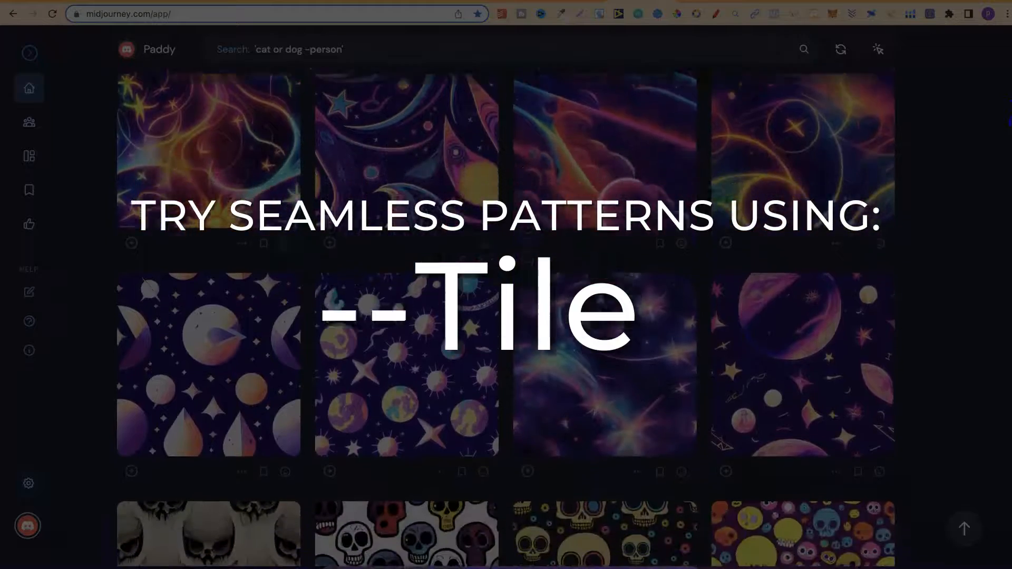
{"action": "scroll", "coordinate": [506, 295], "scroll_direction": "down", "scroll_amount": 1}
{"action": "scroll", "coordinate": [506, 295], "scroll_direction": "down", "scroll_amount": 2}
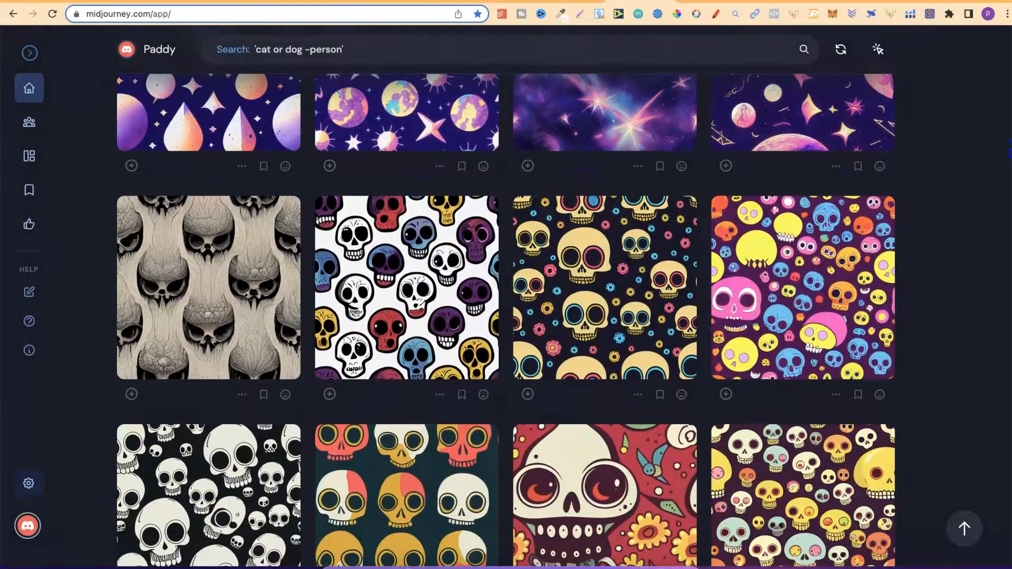
{"action": "scroll", "coordinate": [506, 295], "scroll_direction": "down", "scroll_amount": 1}
{"action": "scroll", "coordinate": [506, 296], "scroll_direction": "down", "scroll_amount": 5}
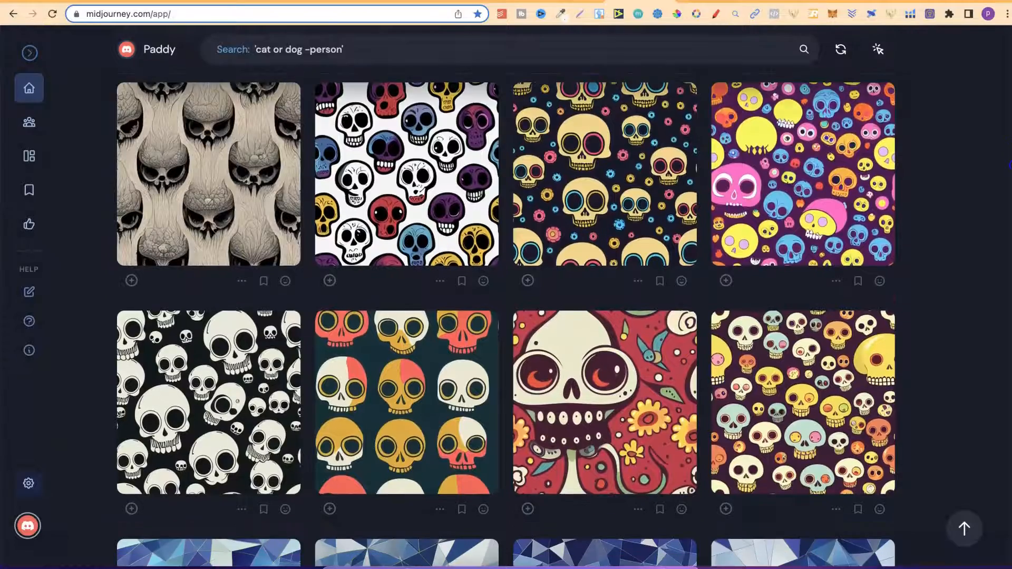
{"action": "scroll", "coordinate": [506, 296], "scroll_direction": "down", "scroll_amount": 4}
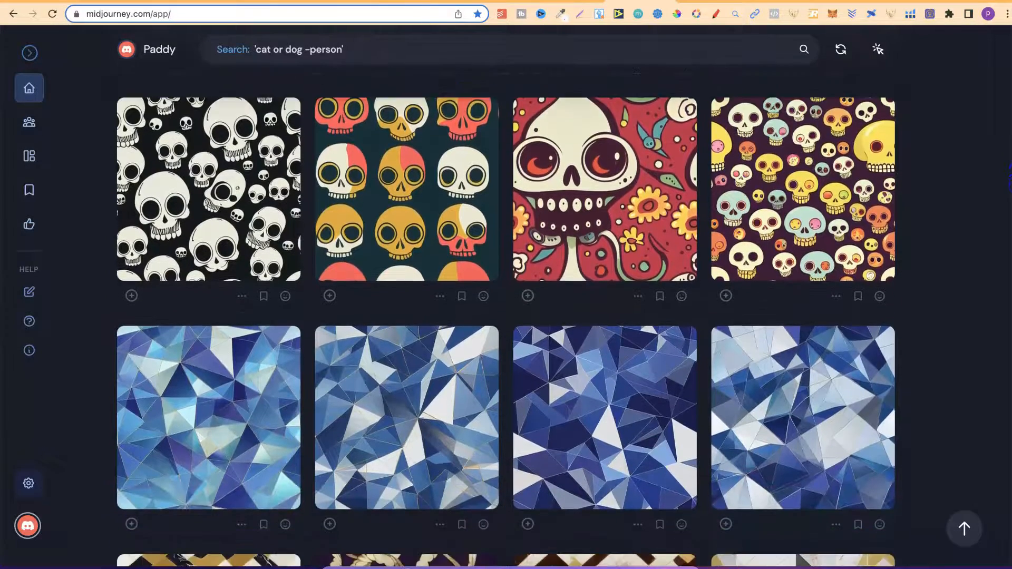
{"action": "scroll", "coordinate": [507, 295], "scroll_direction": "down", "scroll_amount": 4}
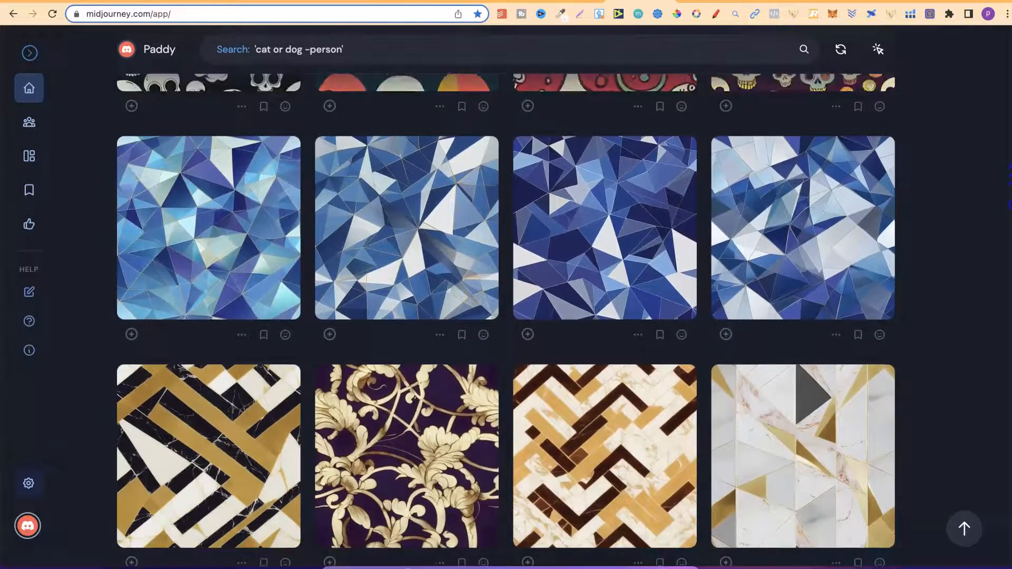
{"action": "scroll", "coordinate": [506, 295], "scroll_direction": "down", "scroll_amount": 4}
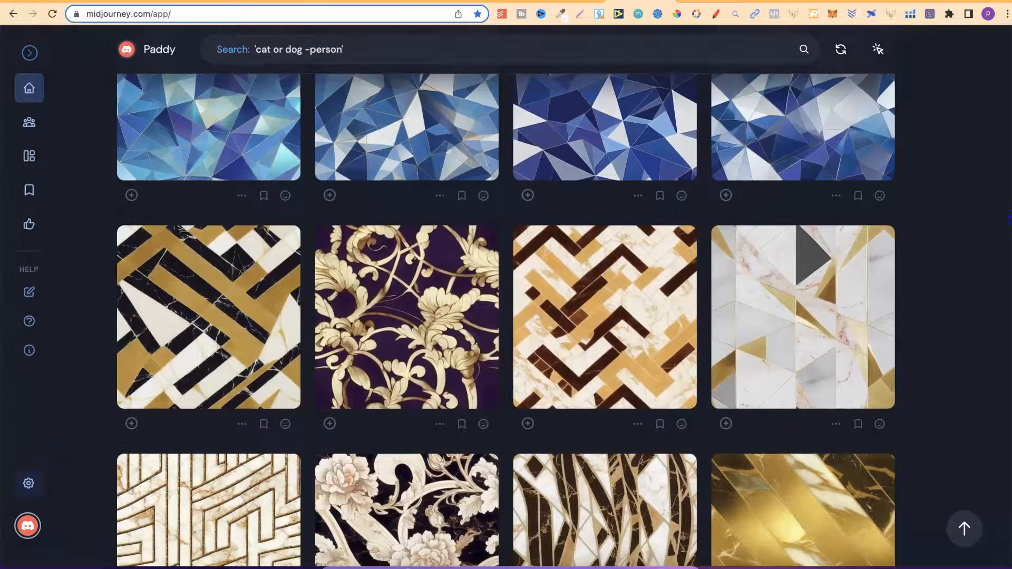
{"action": "scroll", "coordinate": [506, 296], "scroll_direction": "down", "scroll_amount": 3}
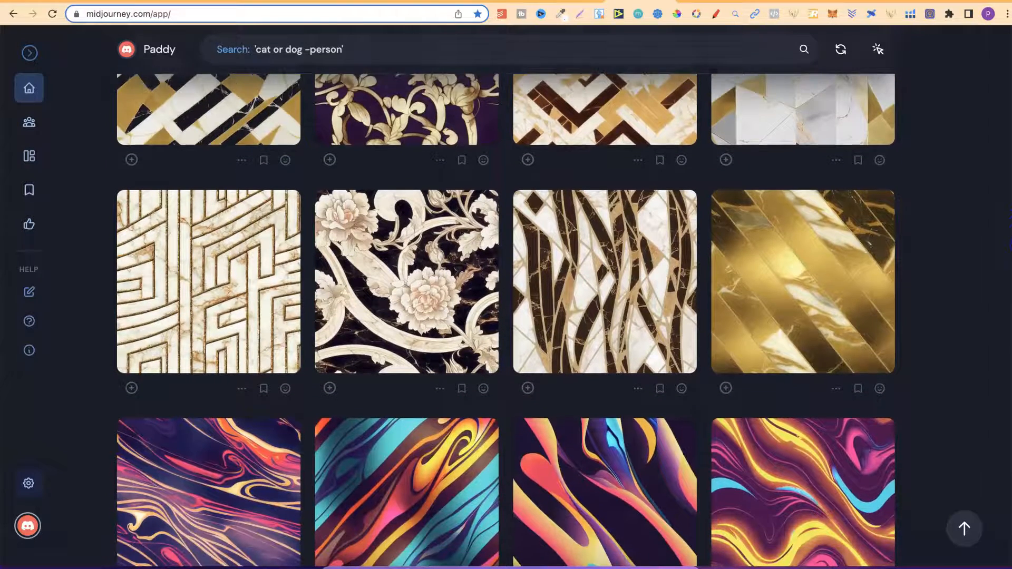
{"action": "scroll", "coordinate": [506, 295], "scroll_direction": "down", "scroll_amount": 2}
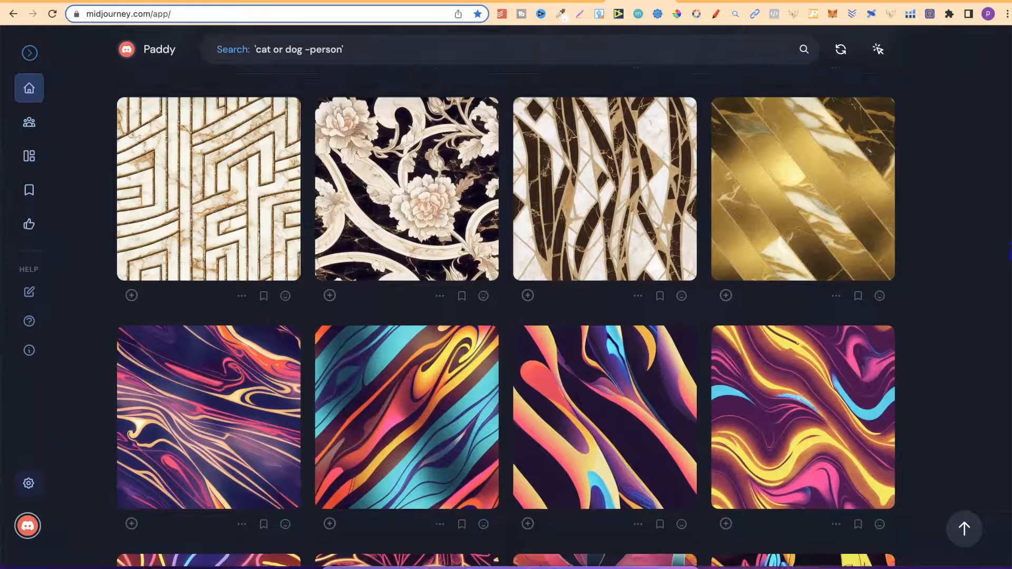
{"action": "scroll", "coordinate": [506, 295], "scroll_direction": "down", "scroll_amount": 1}
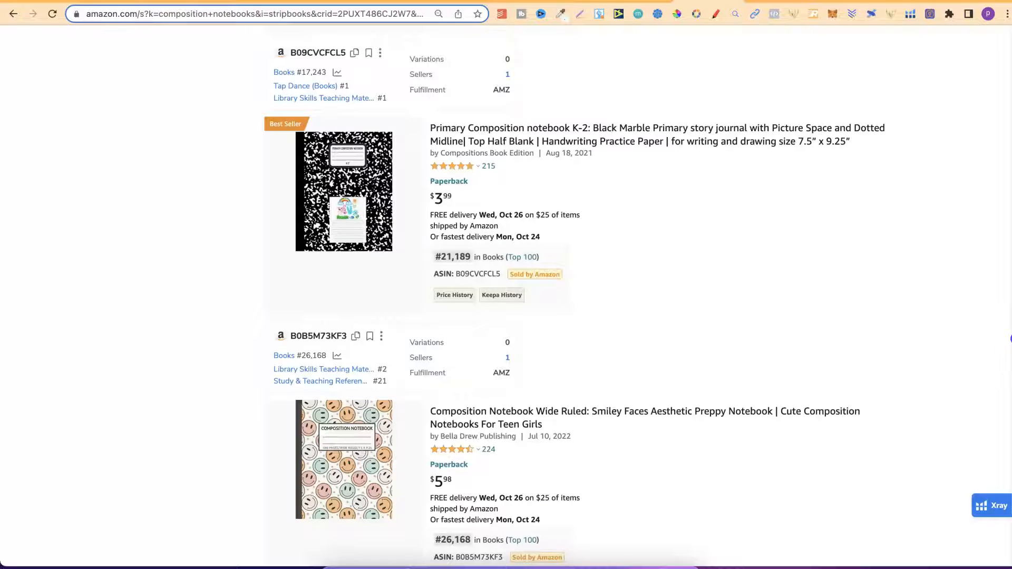
Step: Review the cover patterns, prices and sales ranks of the composition notebooks in the Amazon book search results
{"action": "scroll", "coordinate": [1009, 340], "scroll_direction": "down", "scroll_amount": 5}
{"action": "scroll", "coordinate": [1009, 354], "scroll_direction": "down", "scroll_amount": 2}
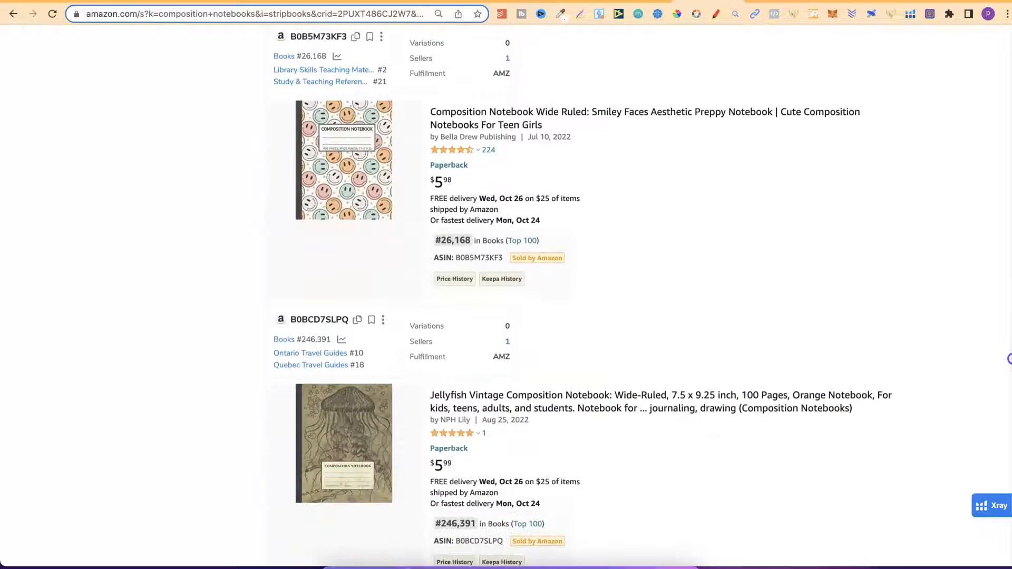
{"action": "scroll", "coordinate": [1010, 363], "scroll_direction": "down", "scroll_amount": 2}
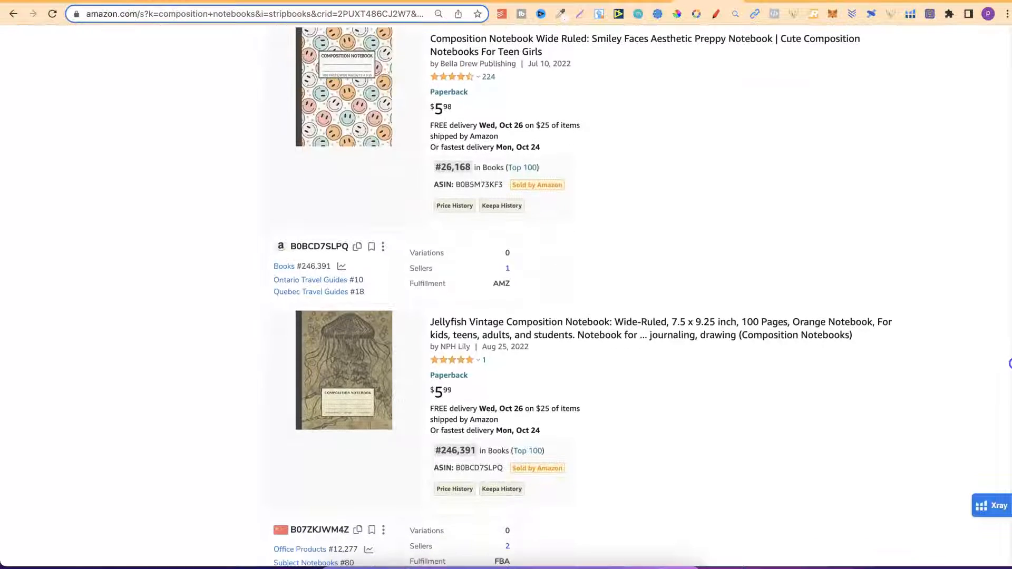
{"action": "scroll", "coordinate": [1009, 368], "scroll_direction": "down", "scroll_amount": 3}
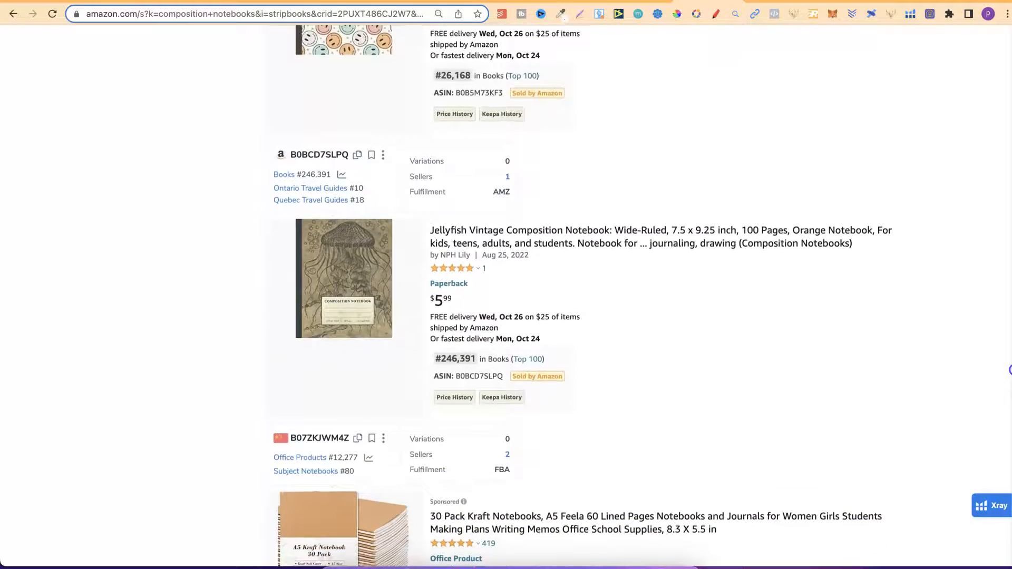
{"action": "scroll", "coordinate": [1009, 379], "scroll_direction": "down", "scroll_amount": 6}
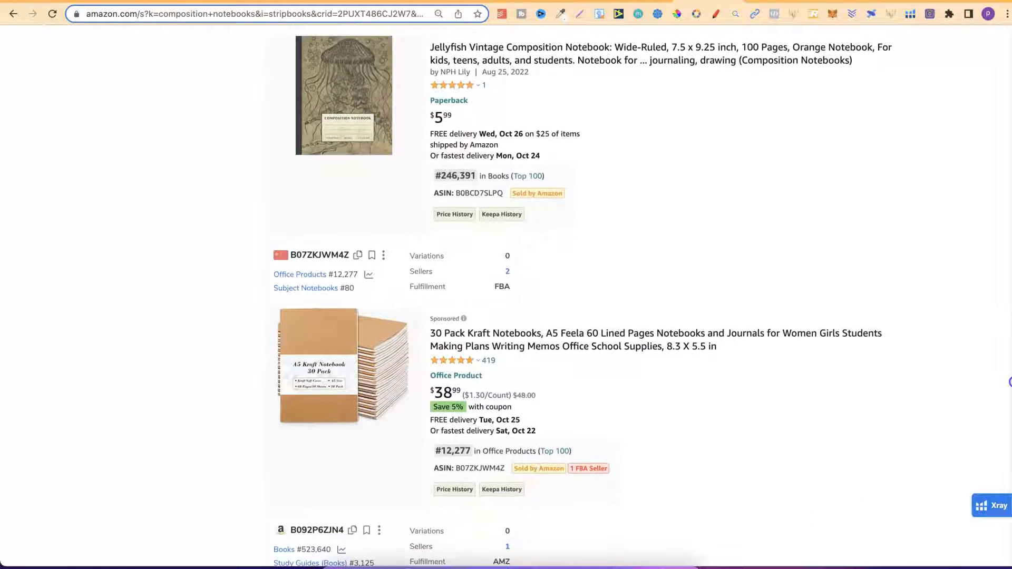
{"action": "scroll", "coordinate": [1010, 398], "scroll_direction": "down", "scroll_amount": 7}
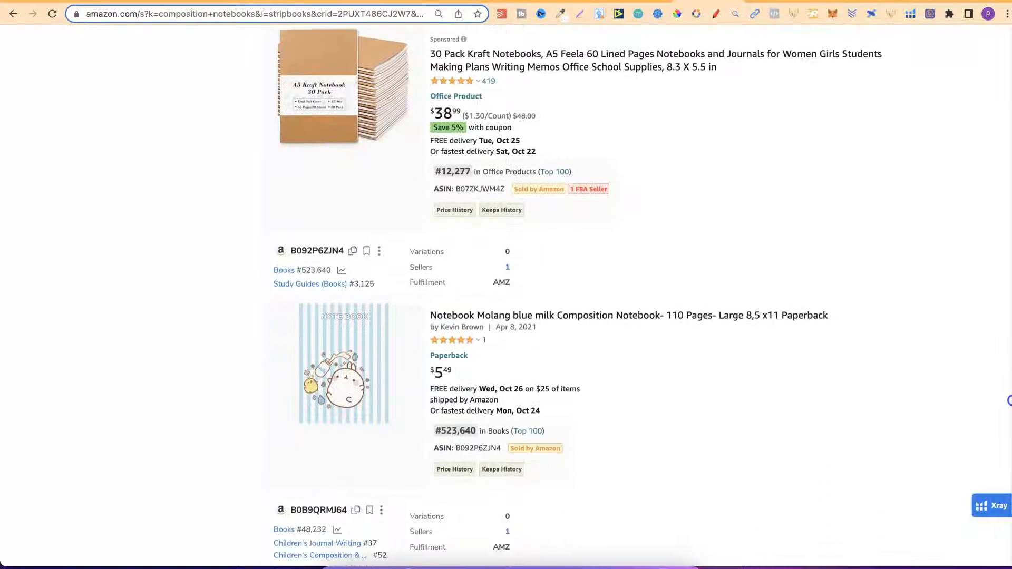
{"action": "scroll", "coordinate": [1009, 420], "scroll_direction": "down", "scroll_amount": 4}
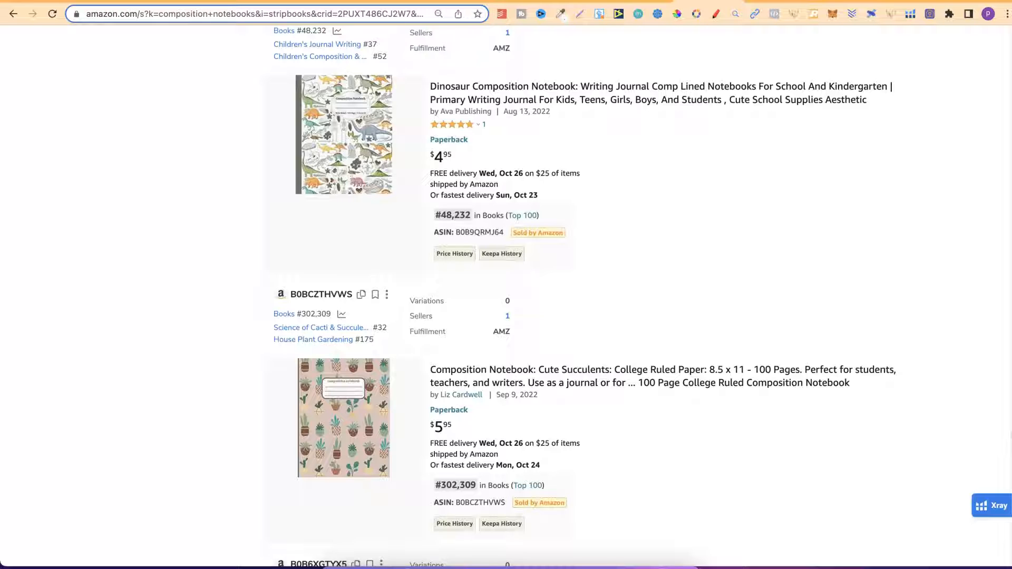
{"action": "scroll", "coordinate": [1009, 437], "scroll_direction": "down", "scroll_amount": 3}
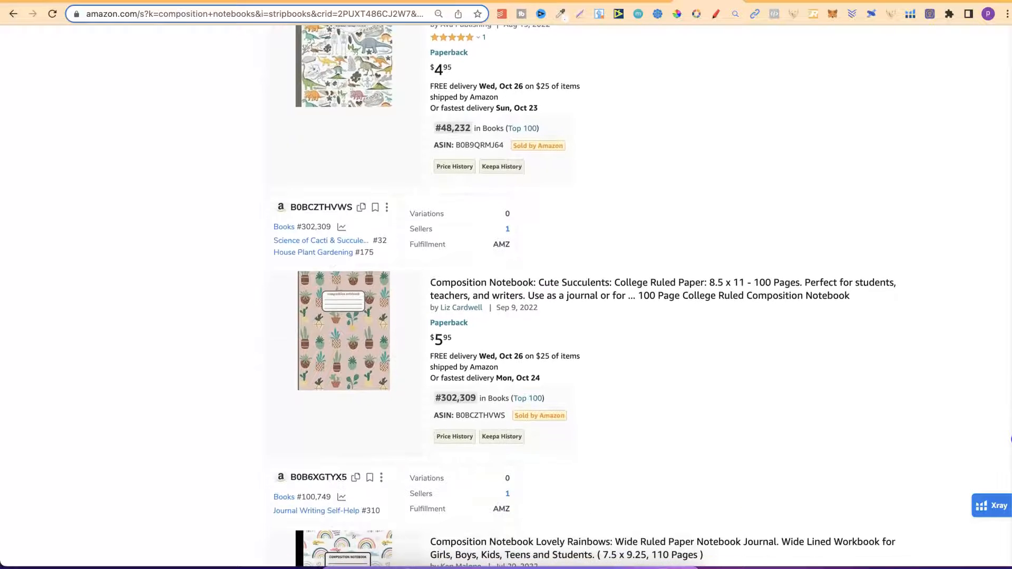
{"action": "scroll", "coordinate": [1010, 442], "scroll_direction": "down", "scroll_amount": 3}
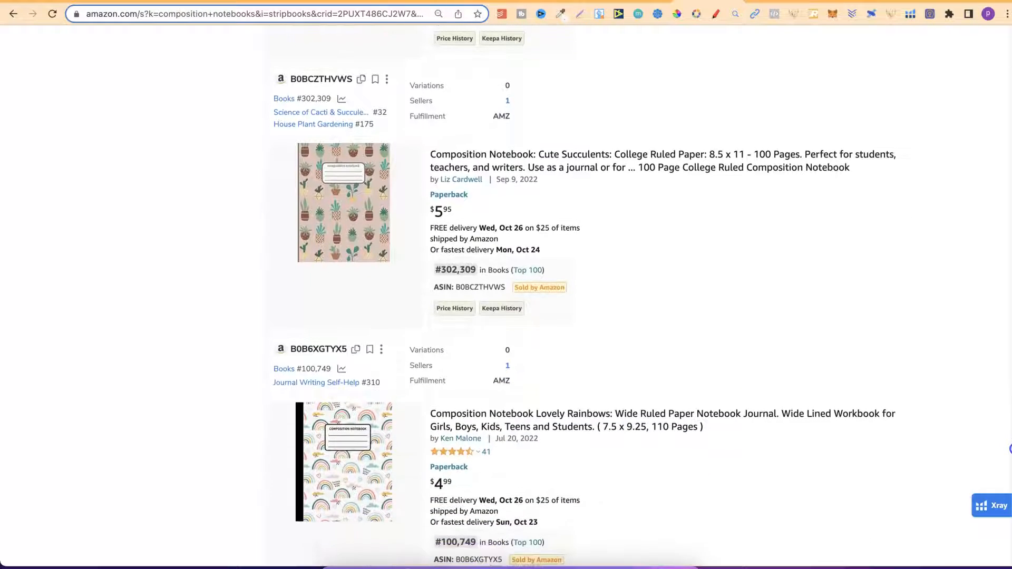
{"action": "scroll", "coordinate": [1010, 450], "scroll_direction": "down", "scroll_amount": 1}
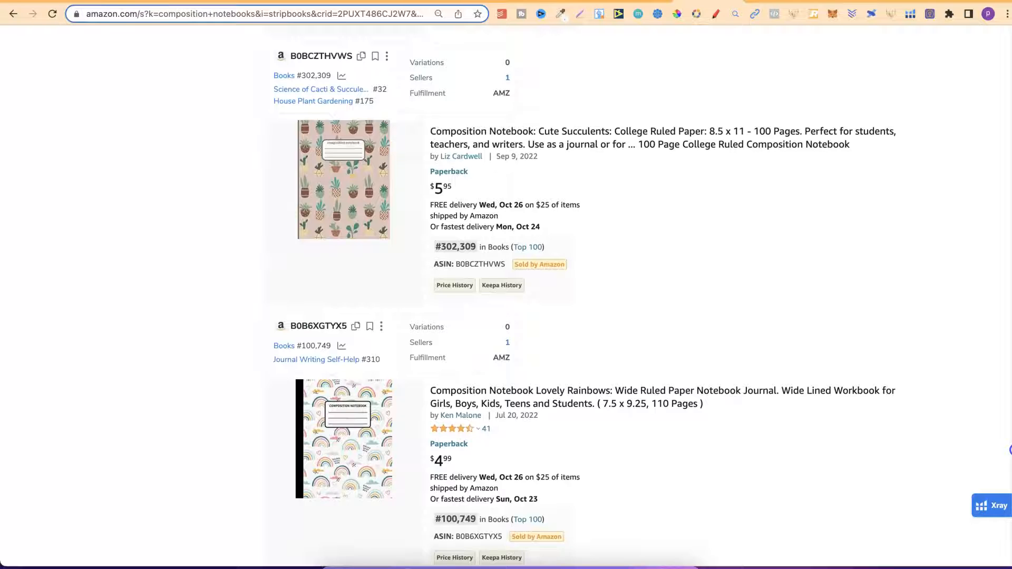
{"action": "scroll", "coordinate": [1009, 450], "scroll_direction": "down", "scroll_amount": 5}
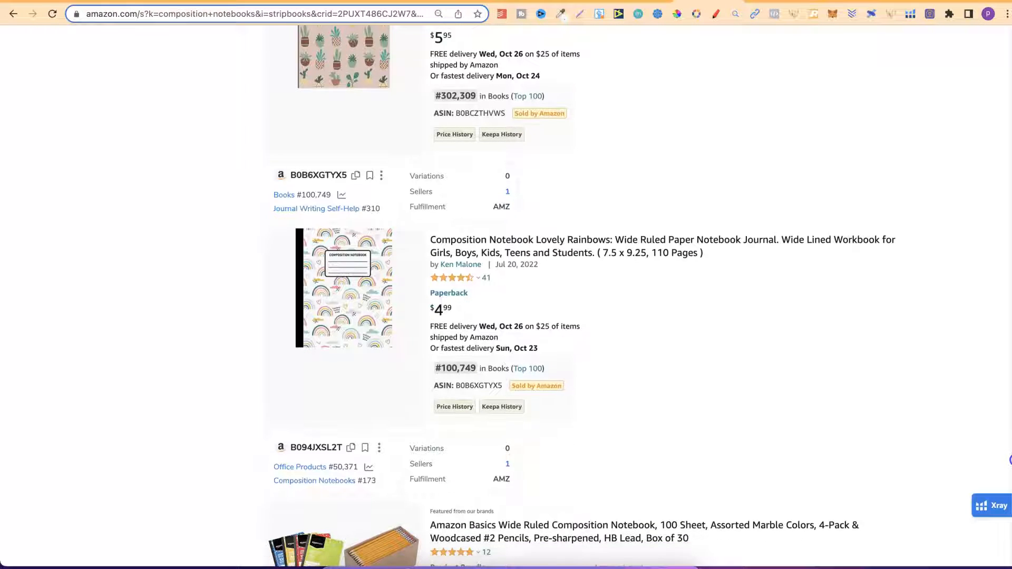
{"action": "scroll", "coordinate": [1009, 450], "scroll_direction": "down", "scroll_amount": 8}
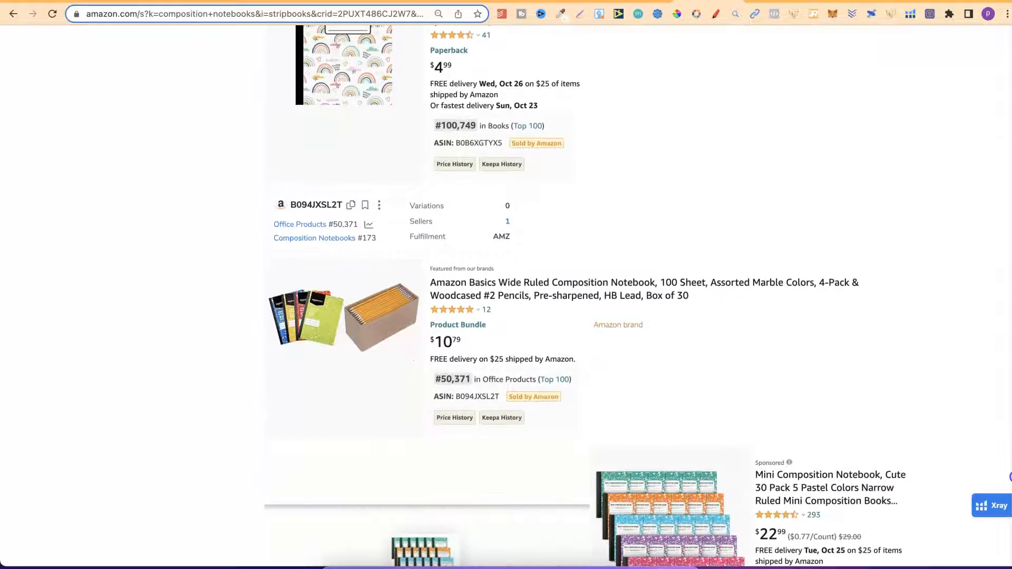
{"action": "scroll", "coordinate": [1010, 482], "scroll_direction": "down", "scroll_amount": 4}
{"action": "scroll", "coordinate": [1010, 478], "scroll_direction": "up", "scroll_amount": 7}
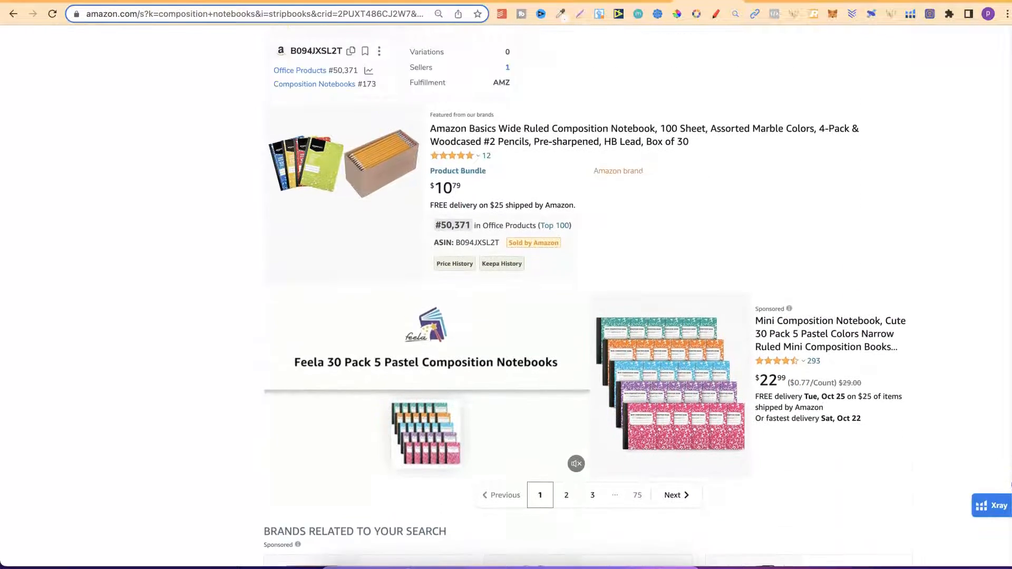
{"action": "scroll", "coordinate": [1009, 464], "scroll_direction": "up", "scroll_amount": 18}
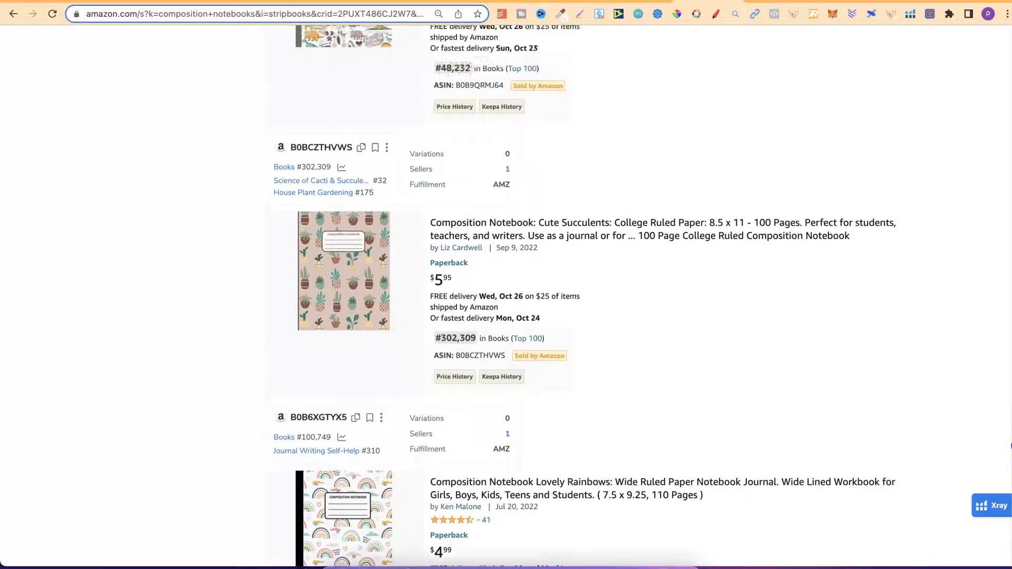
{"action": "scroll", "coordinate": [1009, 433], "scroll_direction": "up", "scroll_amount": 10}
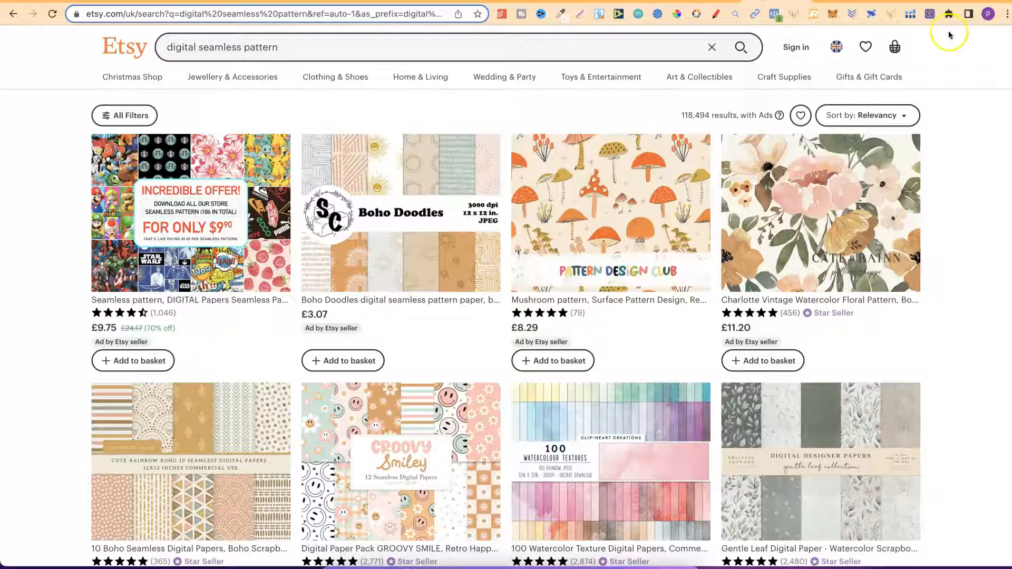
Step: Examine the Etsy search results for "digital seamless pattern", comparing the digital paper packs' designs, prices and reviews
{"action": "scroll", "coordinate": [1010, 49], "scroll_direction": "down", "scroll_amount": 1}
{"action": "scroll", "coordinate": [1010, 48], "scroll_direction": "down", "scroll_amount": 3}
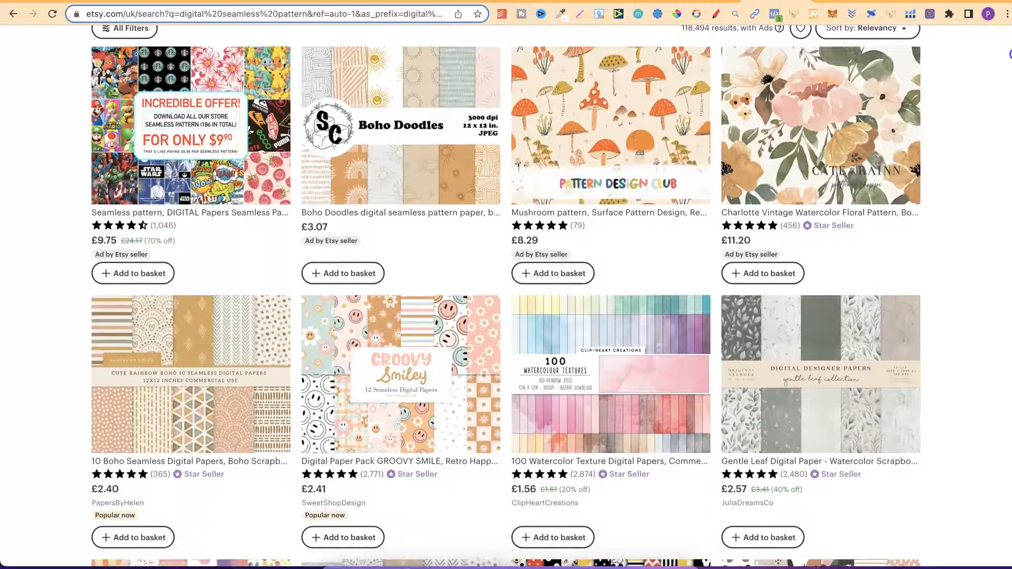
{"action": "scroll", "coordinate": [1009, 64], "scroll_direction": "down", "scroll_amount": 2}
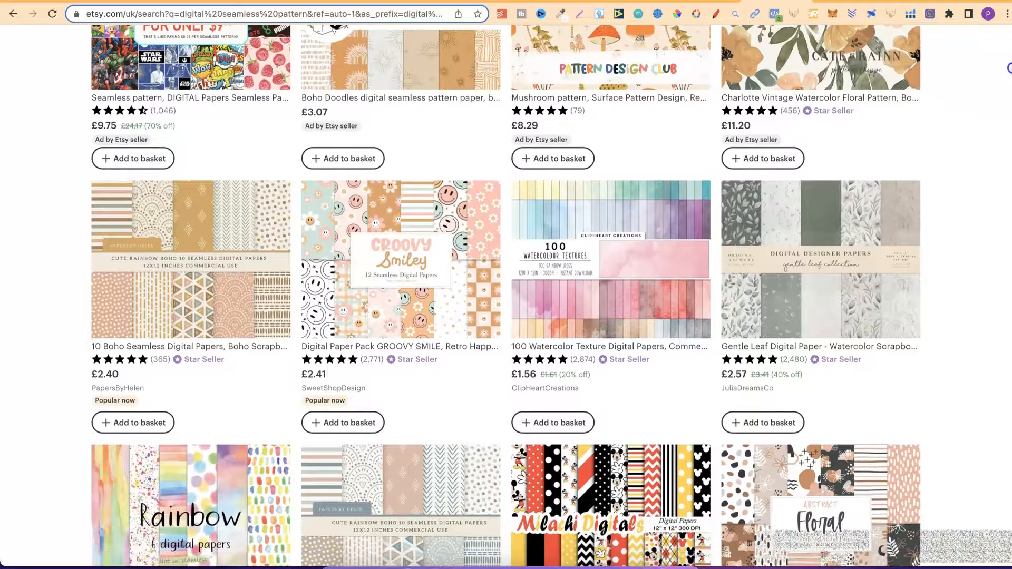
{"action": "scroll", "coordinate": [1009, 77], "scroll_direction": "down", "scroll_amount": 2}
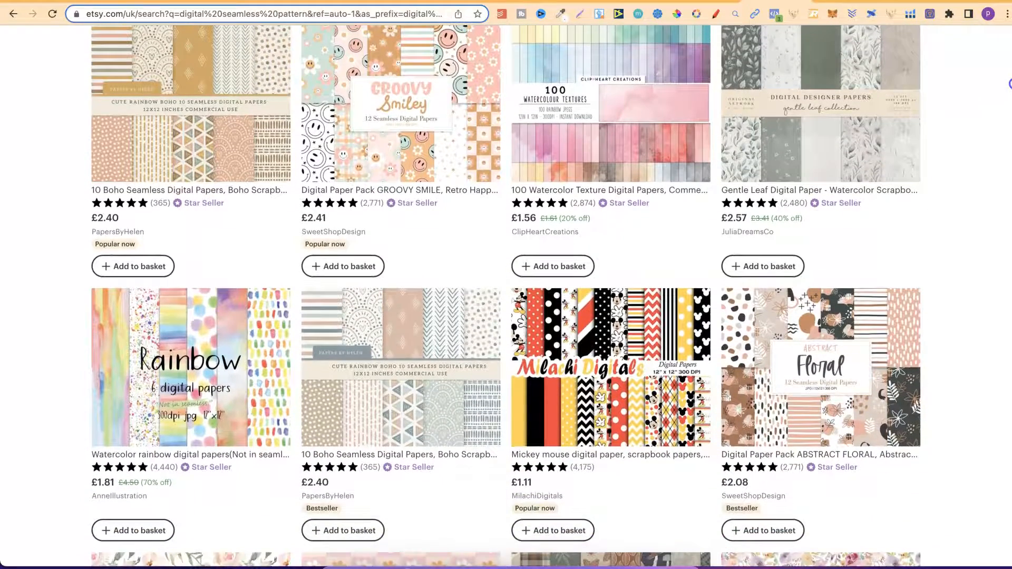
{"action": "scroll", "coordinate": [1009, 85], "scroll_direction": "down", "scroll_amount": 2}
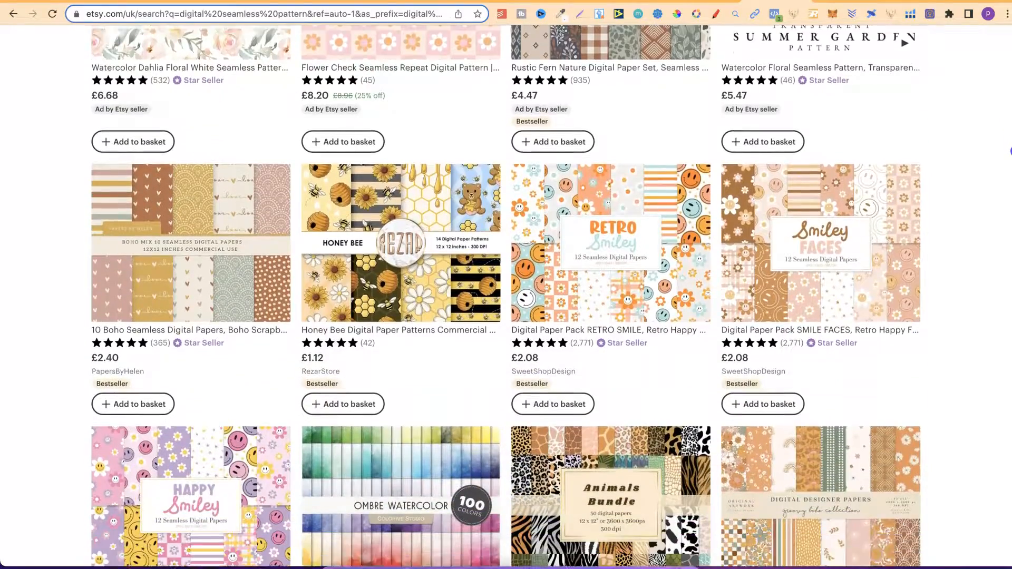
{"action": "scroll", "coordinate": [1010, 151], "scroll_direction": "down", "scroll_amount": 2}
{"action": "scroll", "coordinate": [1009, 158], "scroll_direction": "down", "scroll_amount": 4}
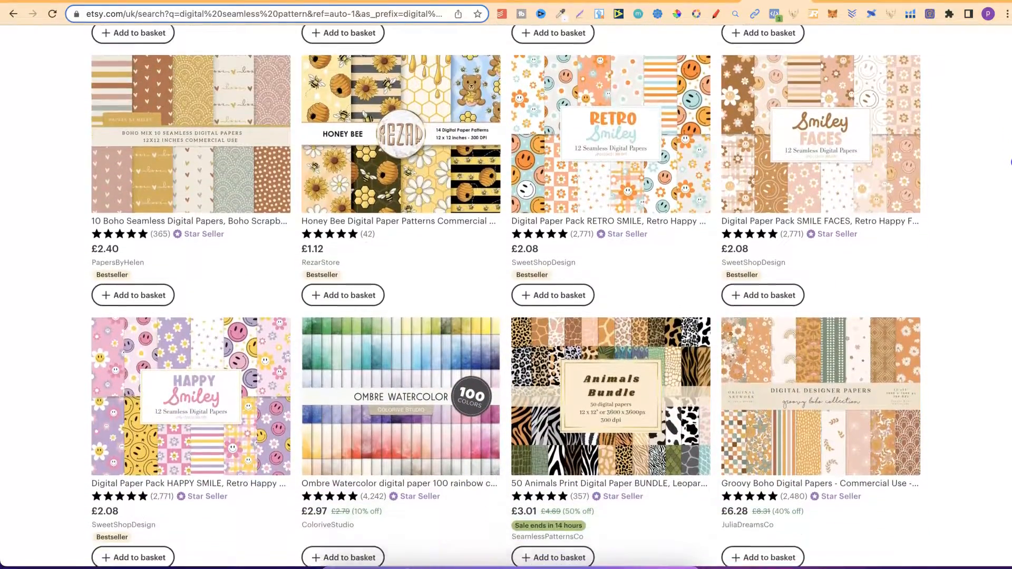
{"action": "scroll", "coordinate": [1009, 182], "scroll_direction": "down", "scroll_amount": 3}
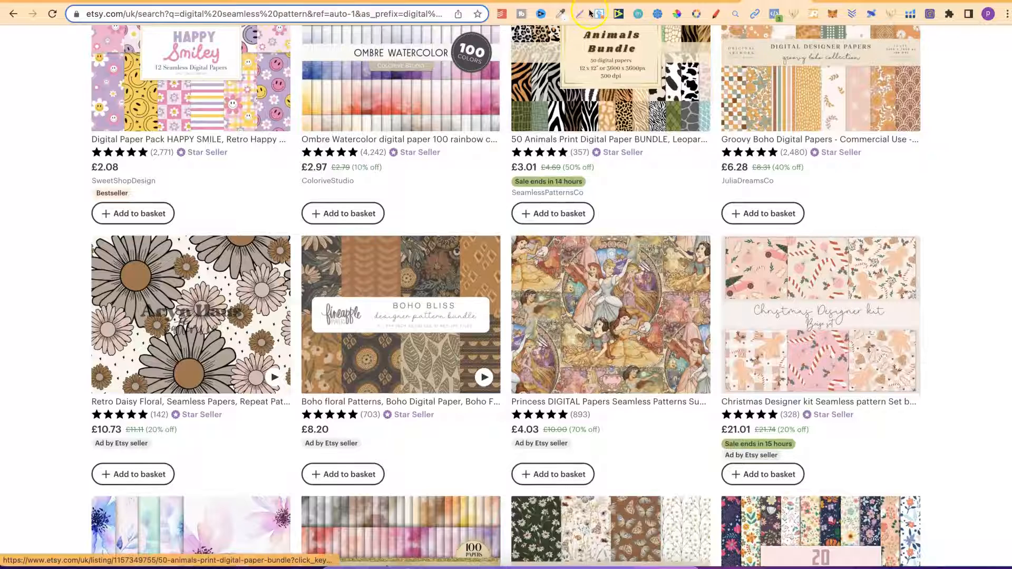
Step: Return to the Midjourney home gallery and open the pattern of white daisies on teal from the newest images
{"action": "left_click", "coordinate": [637, 1]}
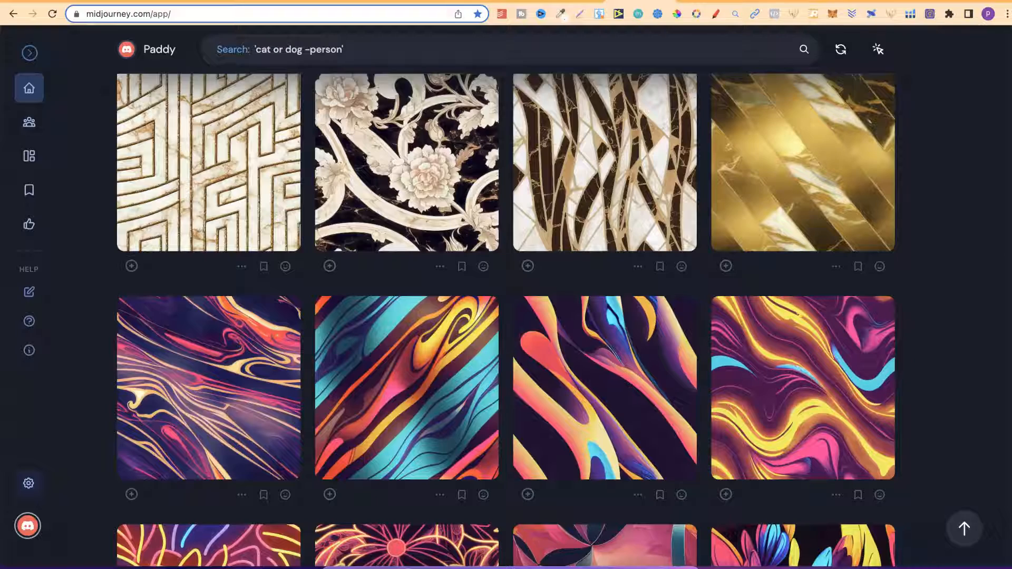
{"action": "scroll", "coordinate": [507, 321], "scroll_direction": "up", "scroll_amount": 10}
{"action": "scroll", "coordinate": [1010, 211], "scroll_direction": "up", "scroll_amount": 14}
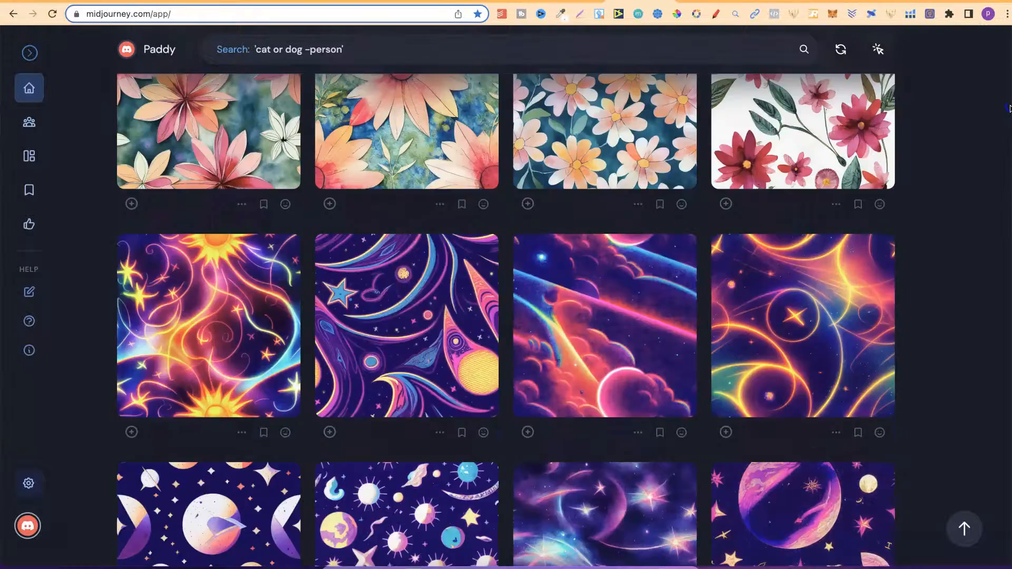
{"action": "scroll", "coordinate": [1010, 110], "scroll_direction": "up", "scroll_amount": 8}
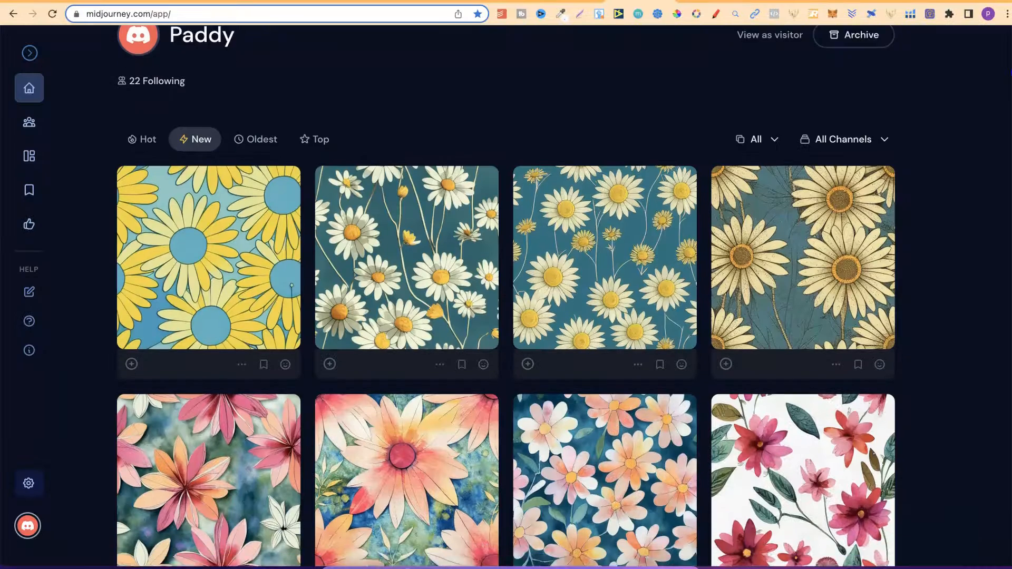
{"action": "scroll", "coordinate": [506, 296], "scroll_direction": "down", "scroll_amount": 1}
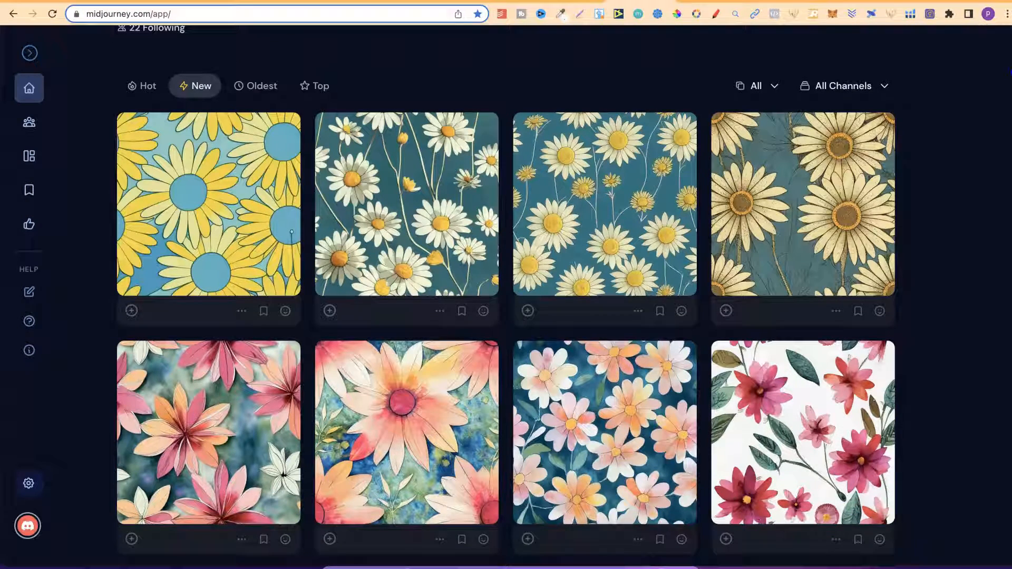
{"action": "left_click", "coordinate": [399, 170]}
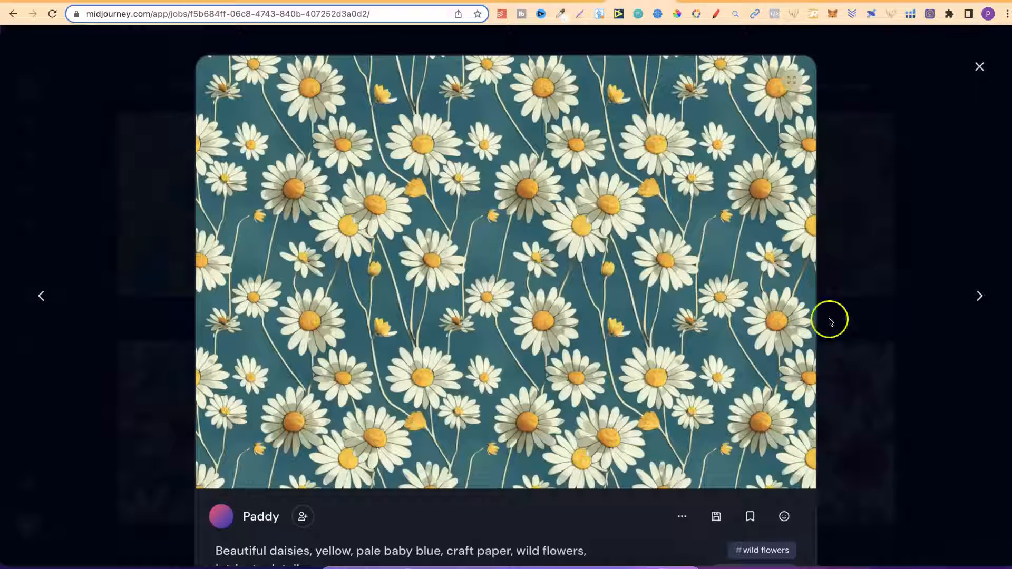
Step: Switch to the Seamless Texture Checker at pycheung.com/checker and review its web address
{"action": "left_click", "coordinate": [914, 1]}
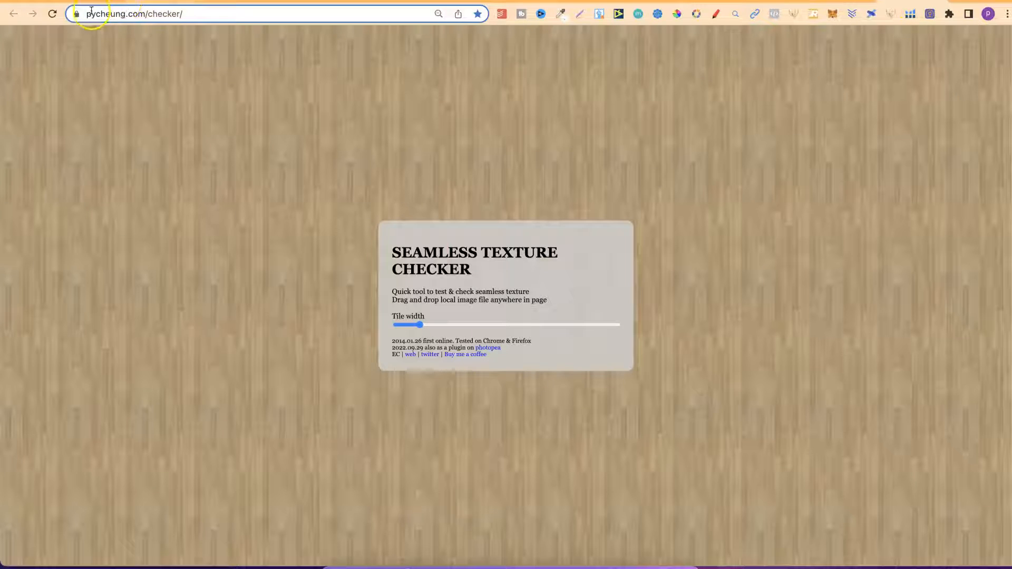
{"action": "left_click_drag", "start_coordinate": [88, 16], "coordinate": [124, 18]}
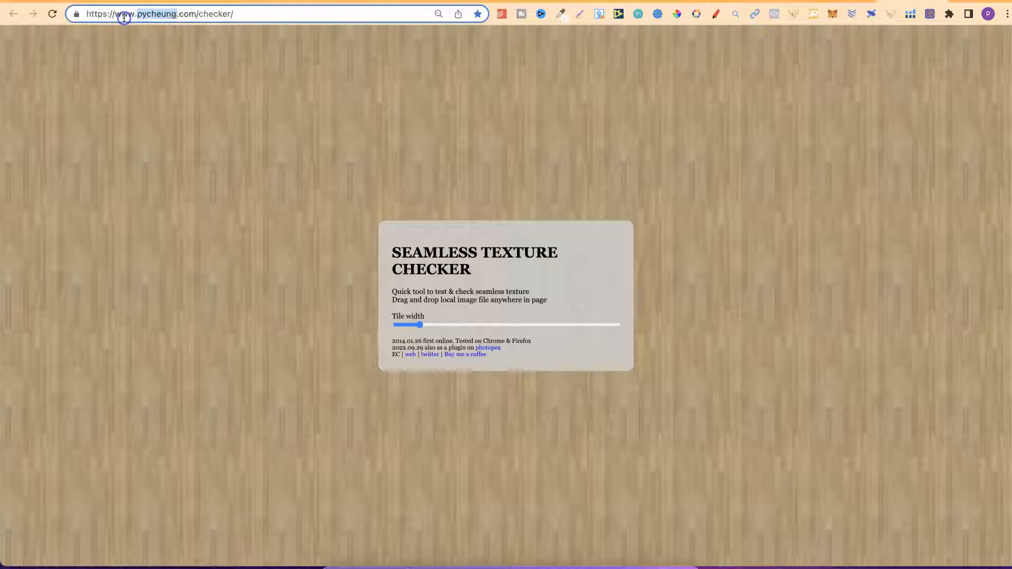
{"action": "left_click", "coordinate": [256, 17]}
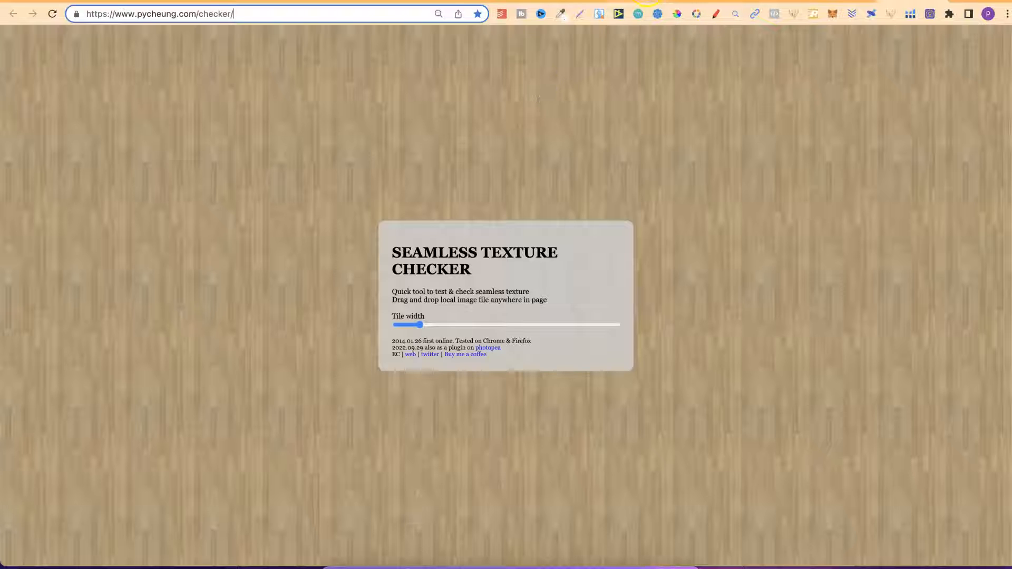
Step: Switch back to Midjourney and download the open white daisy pattern image
{"action": "left_click", "coordinate": [651, 1]}
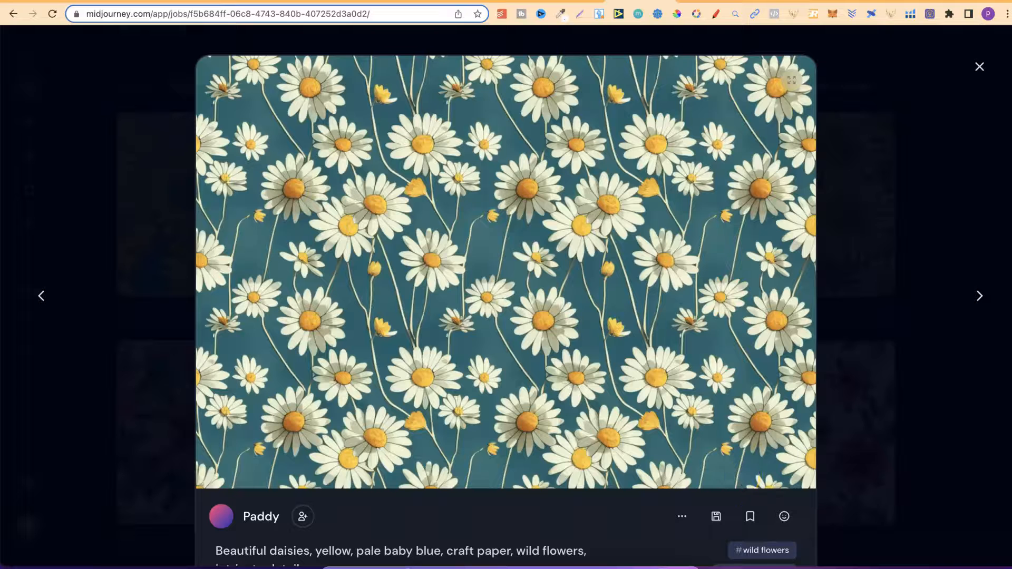
{"action": "left_click", "coordinate": [710, 514]}
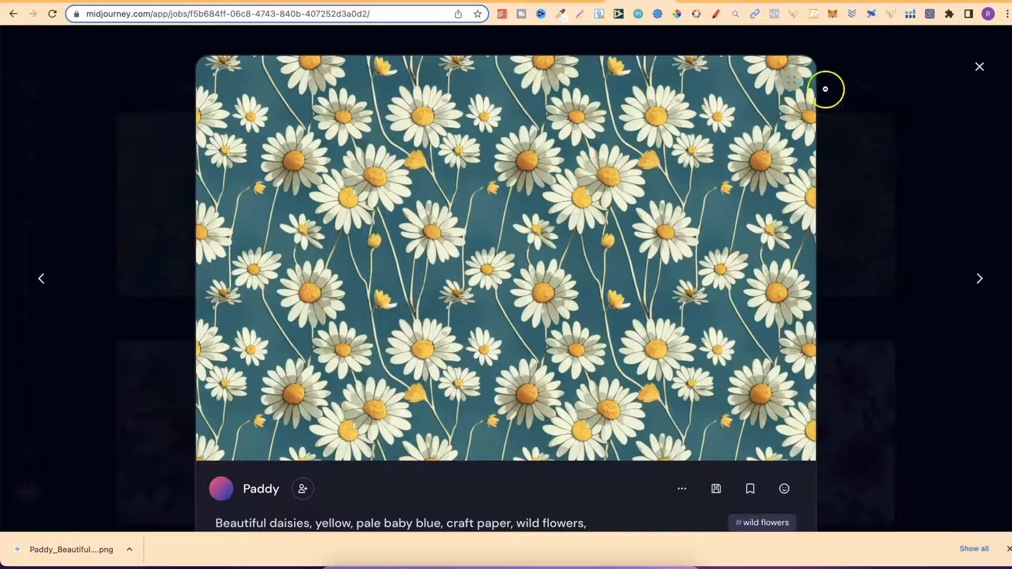
Step: Load the downloaded daisy PNG into the Seamless Texture Checker and increase the tile width to about a third of its range
{"action": "left_click", "coordinate": [891, 3]}
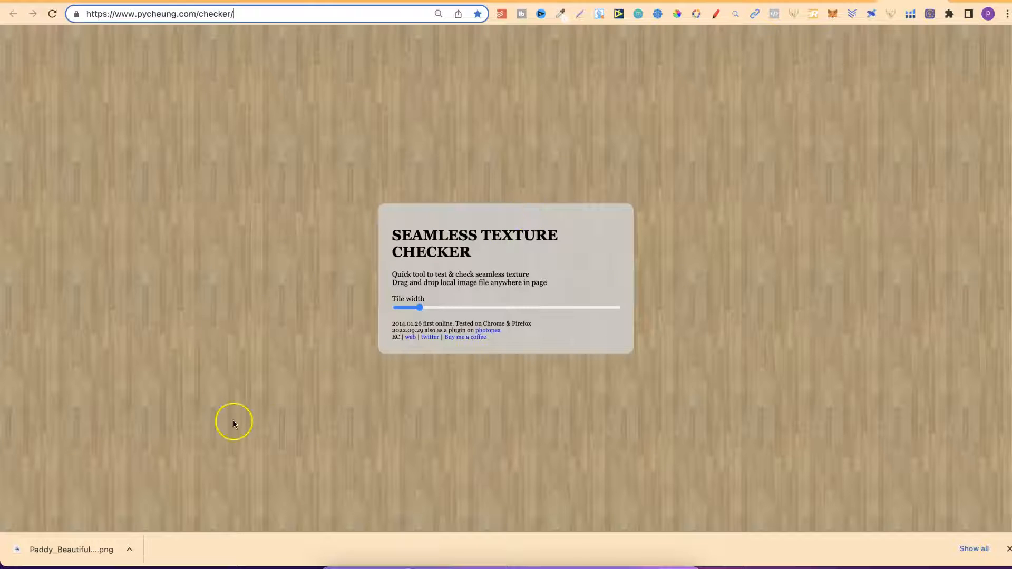
{"action": "left_click_drag", "start_coordinate": [104, 549], "coordinate": [502, 320]}
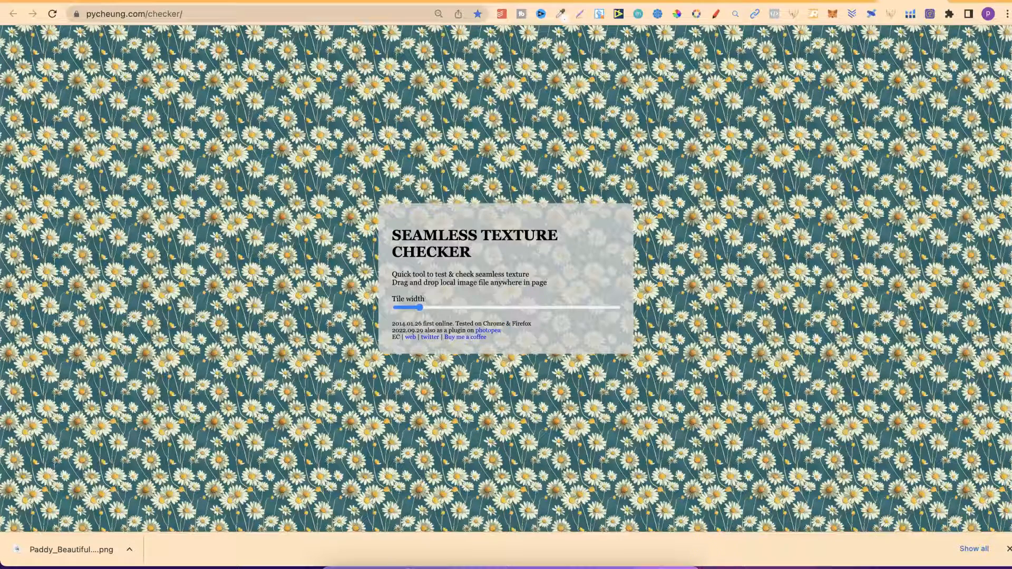
{"action": "left_click", "coordinate": [1008, 551]}
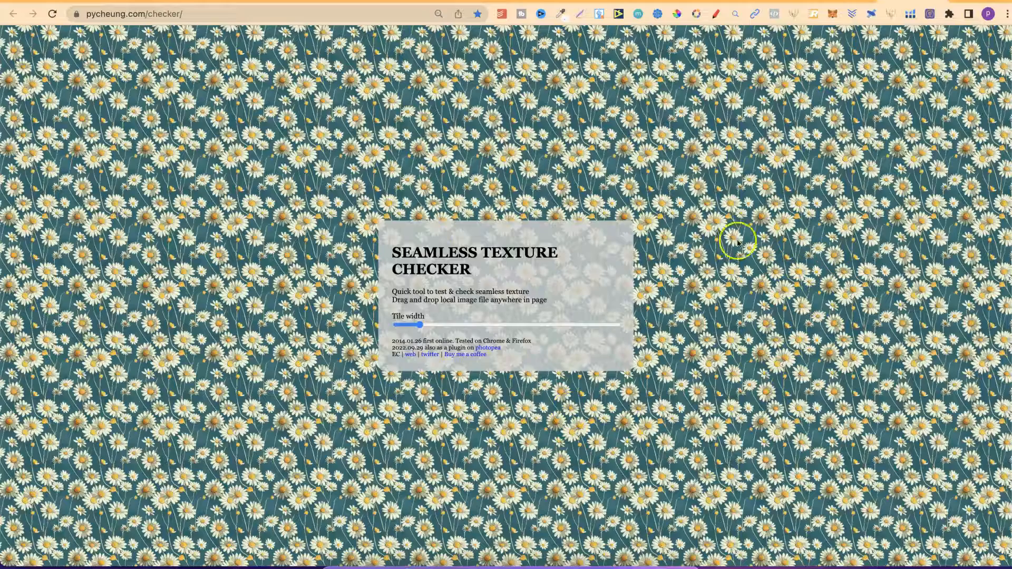
{"action": "left_click_drag", "start_coordinate": [420, 325], "coordinate": [476, 330]}
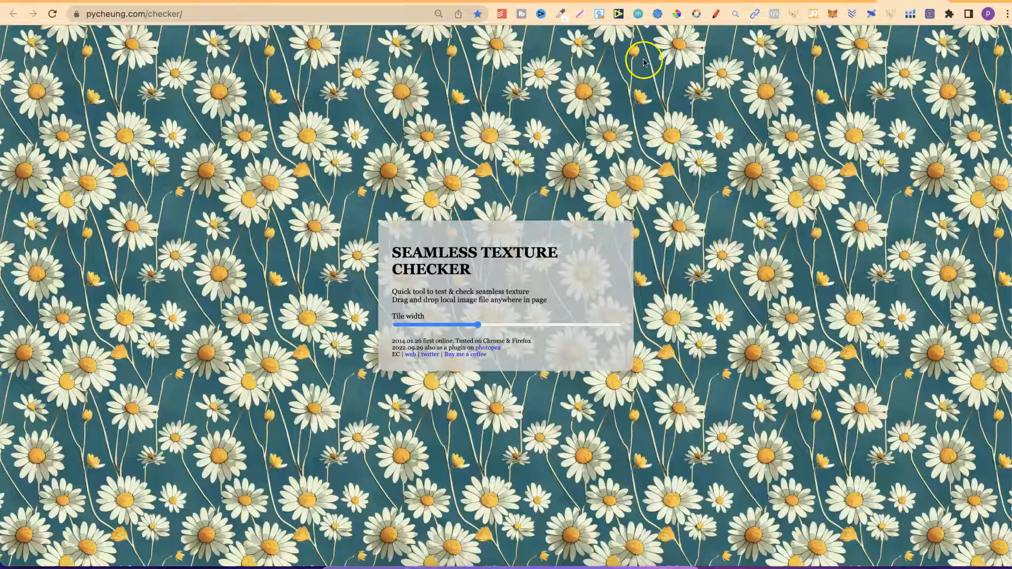
Step: Return to the white daisy image in Midjourney and read its prompt
{"action": "left_click", "coordinate": [585, 2]}
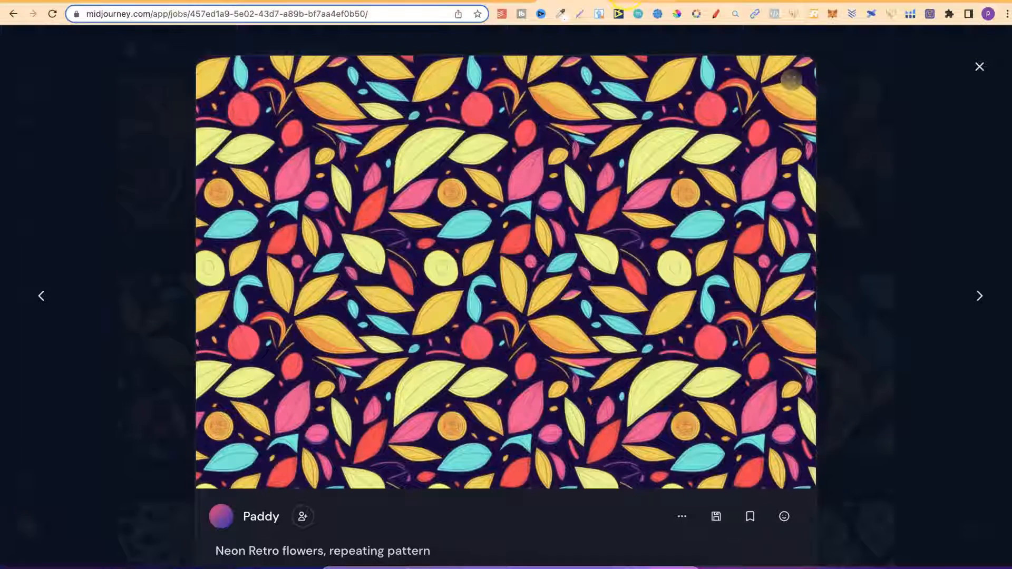
{"action": "left_click", "coordinate": [577, 1]}
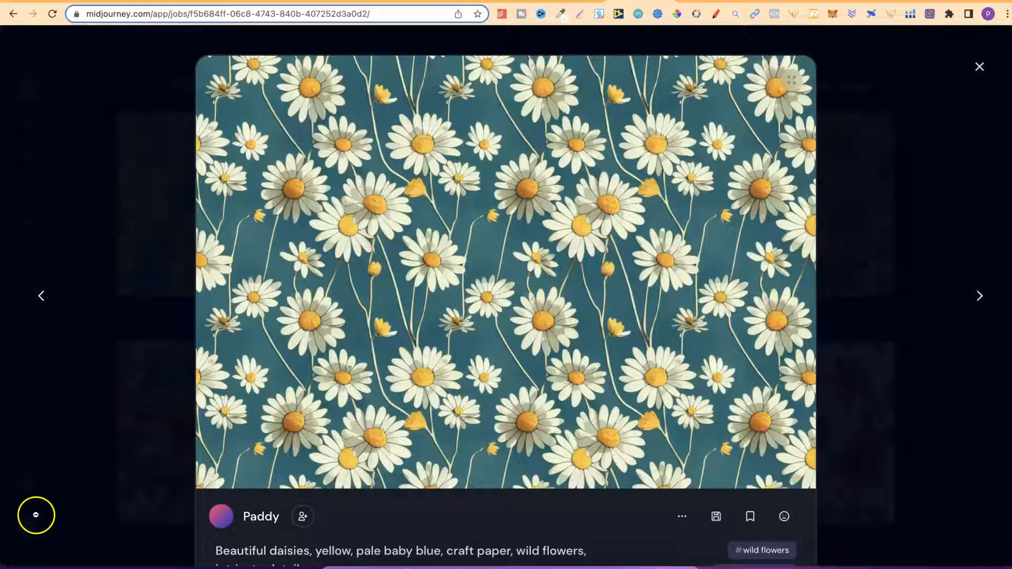
{"action": "scroll", "coordinate": [768, 214], "scroll_direction": "down", "scroll_amount": 2}
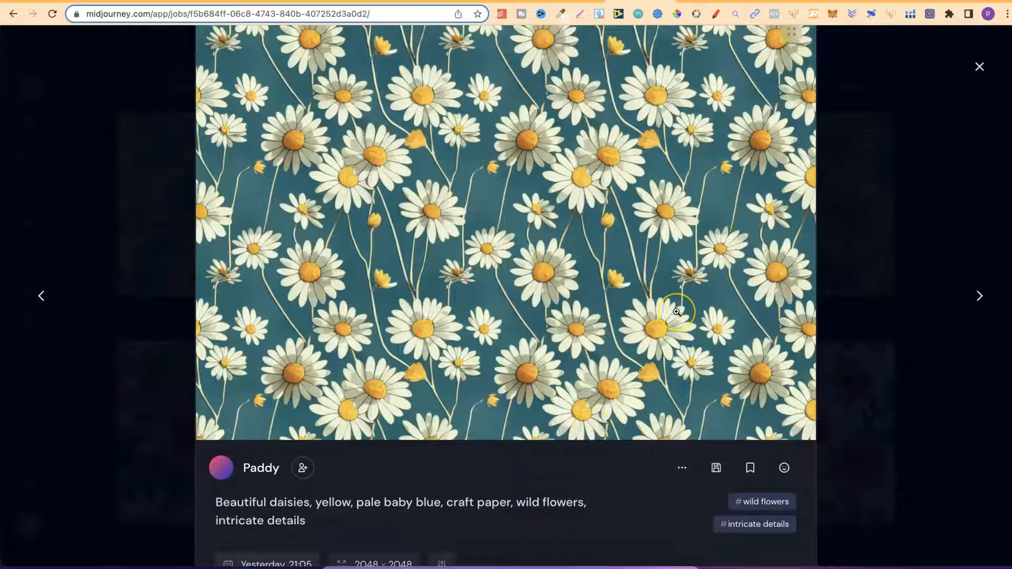
{"action": "scroll", "coordinate": [672, 319], "scroll_direction": "up", "scroll_amount": 2}
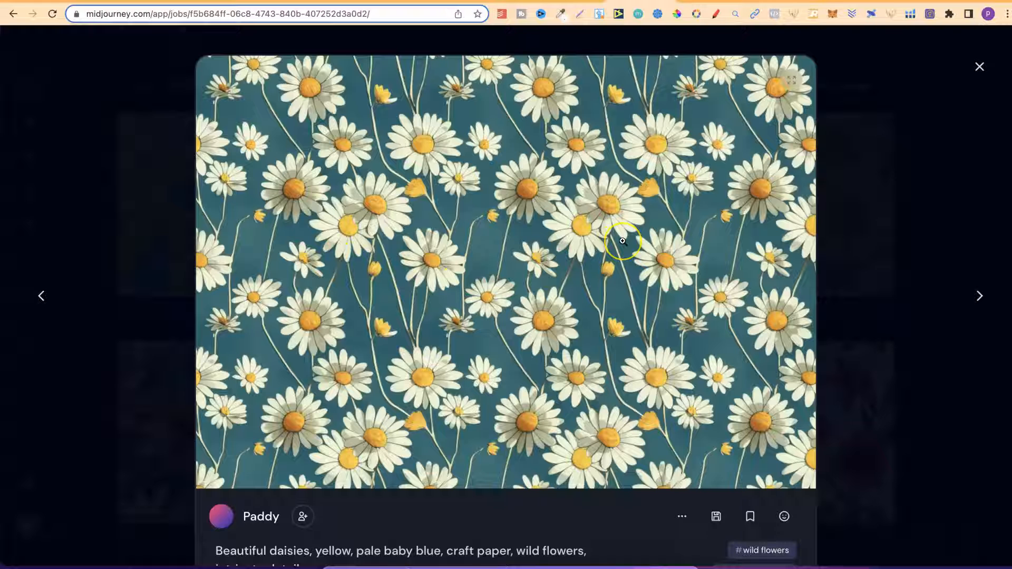
Step: Close the daisy image and examine the prompts of the watercolor flower and neon space patterns in the gallery
{"action": "left_click", "coordinate": [934, 162]}
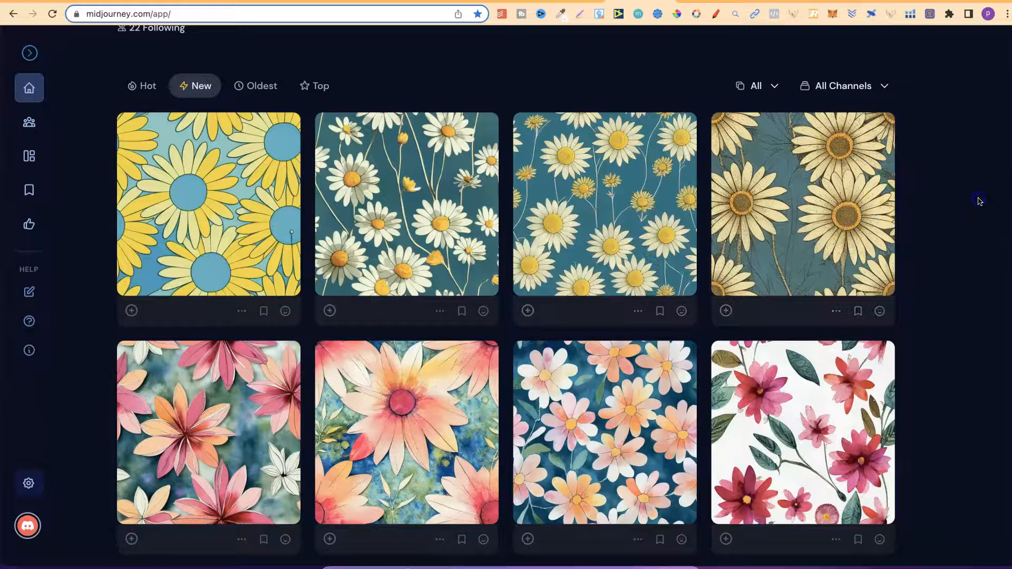
{"action": "scroll", "coordinate": [979, 200], "scroll_direction": "down", "scroll_amount": 2}
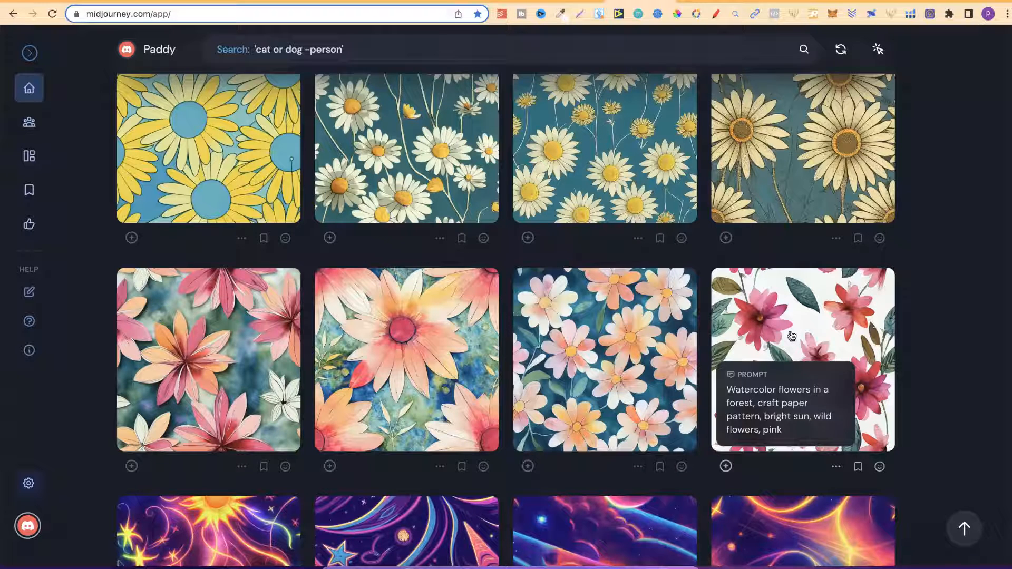
{"action": "left_click_drag", "start_coordinate": [819, 387], "coordinate": [847, 393]}
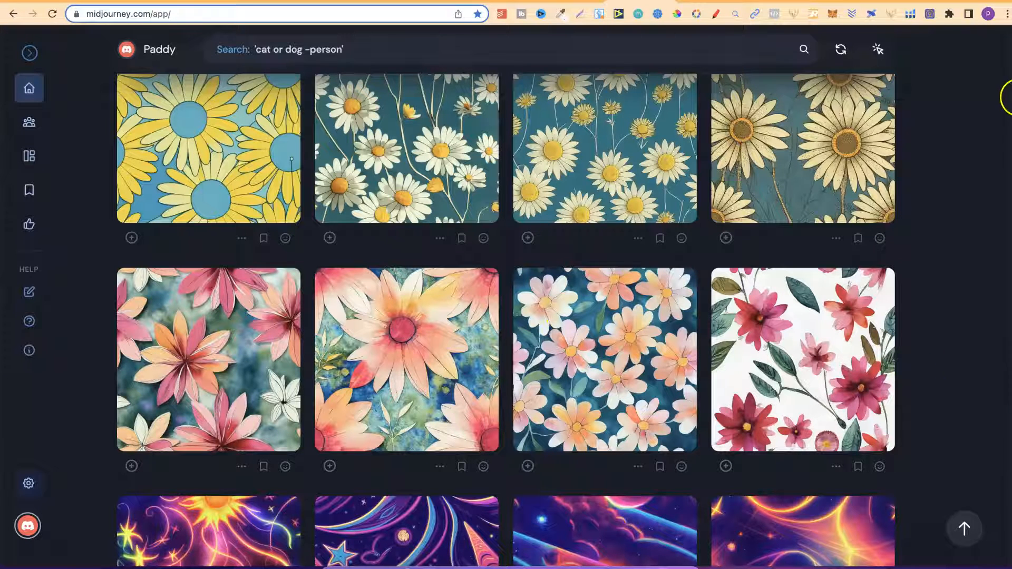
{"action": "scroll", "coordinate": [1009, 105], "scroll_direction": "down", "scroll_amount": 3}
{"action": "scroll", "coordinate": [1001, 110], "scroll_direction": "down", "scroll_amount": 3}
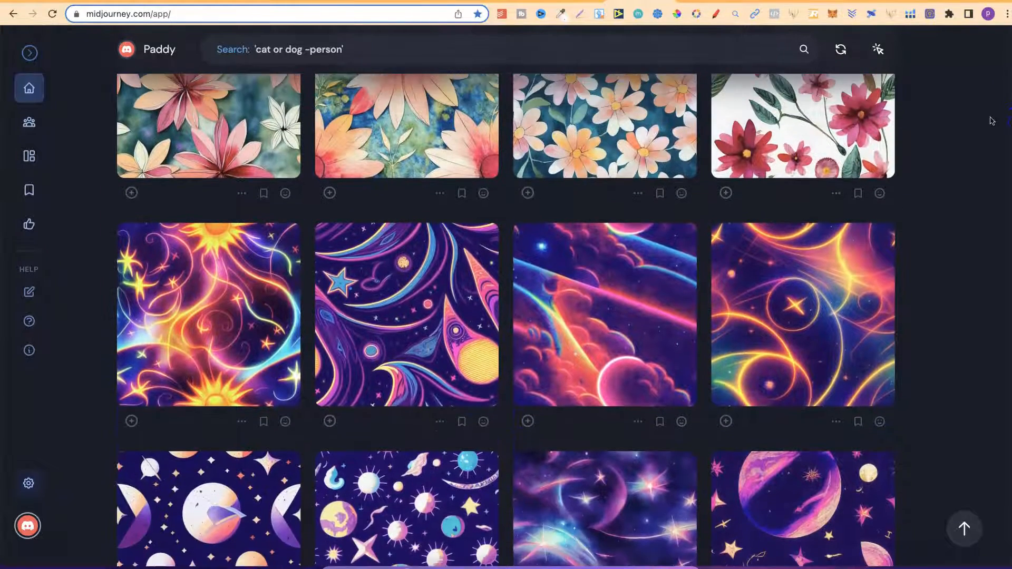
{"action": "mouse_move", "coordinate": [402, 289]}
{"action": "scroll", "coordinate": [925, 301], "scroll_direction": "down", "scroll_amount": 4}
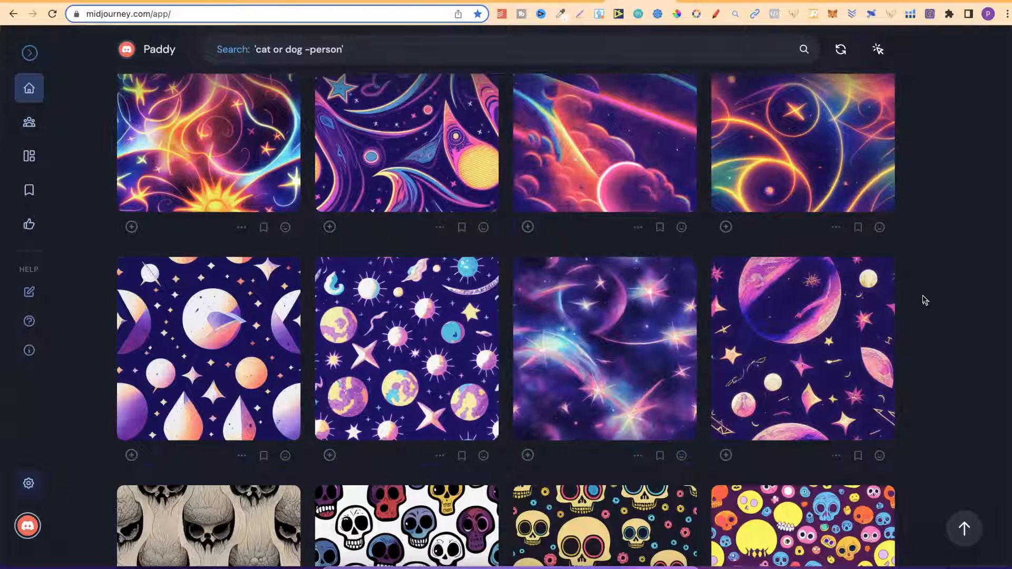
Step: Browse past the planet and star designs and examine the skull patterns in the gallery
{"action": "scroll", "coordinate": [926, 301], "scroll_direction": "down", "scroll_amount": 1}
{"action": "scroll", "coordinate": [925, 301], "scroll_direction": "down", "scroll_amount": 4}
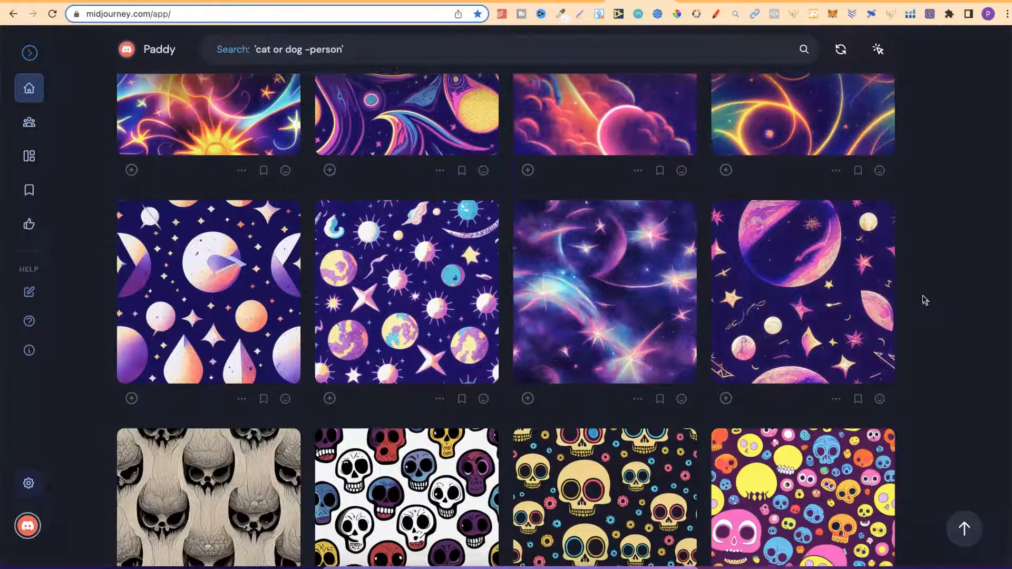
{"action": "scroll", "coordinate": [925, 300], "scroll_direction": "down", "scroll_amount": 3}
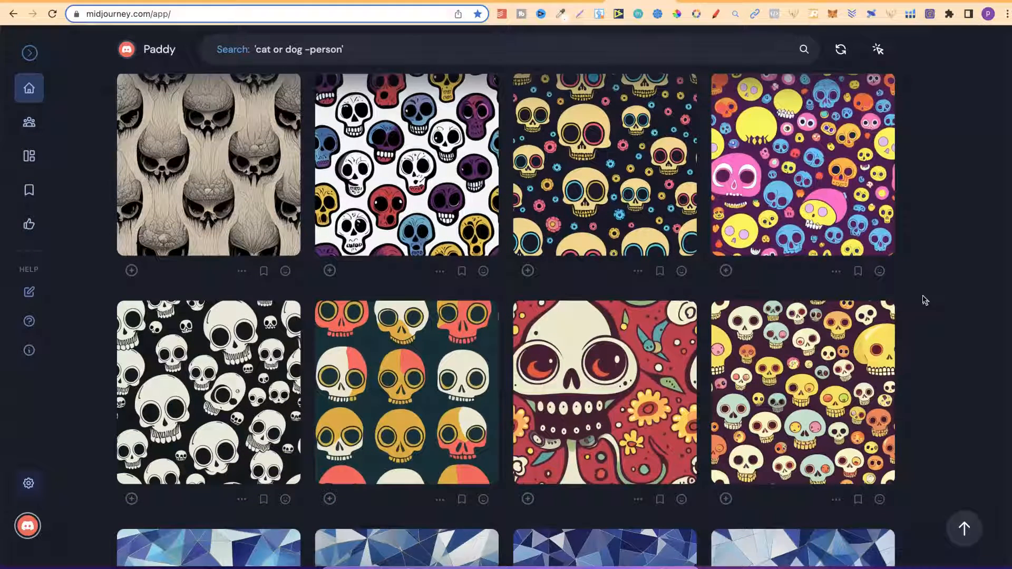
{"action": "scroll", "coordinate": [925, 301], "scroll_direction": "up", "scroll_amount": 1}
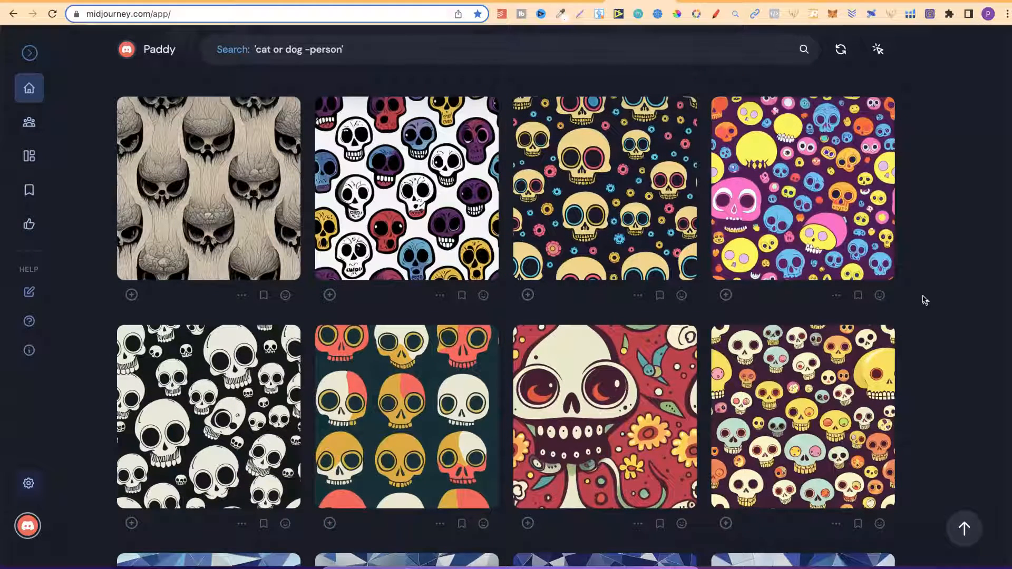
{"action": "mouse_move", "coordinate": [888, 261]}
{"action": "scroll", "coordinate": [933, 215], "scroll_direction": "down", "scroll_amount": 1}
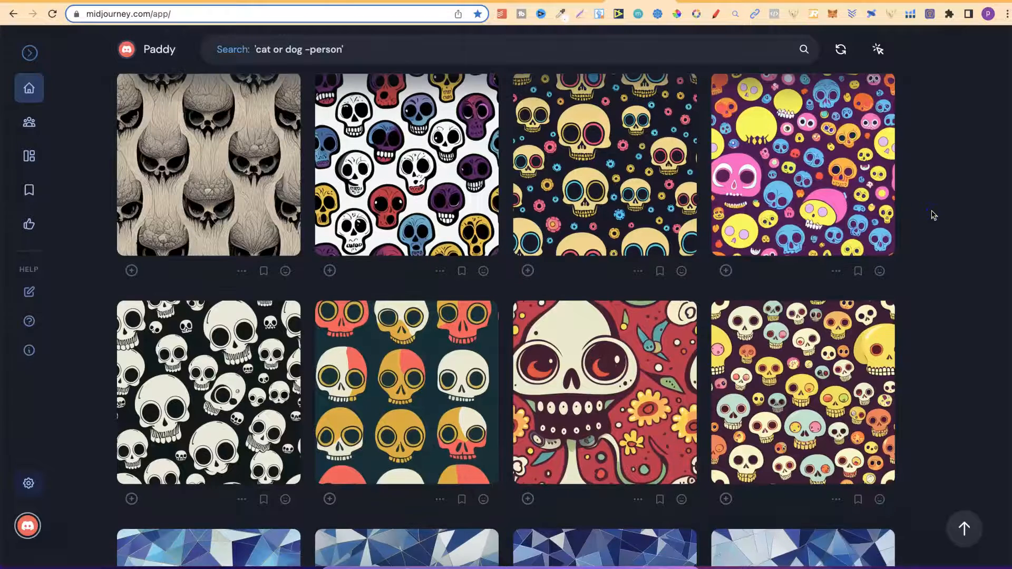
Step: Examine the blue geometric patterns and the prompts of the gold and white marble designs in the gallery
{"action": "scroll", "coordinate": [933, 215], "scroll_direction": "down", "scroll_amount": 5}
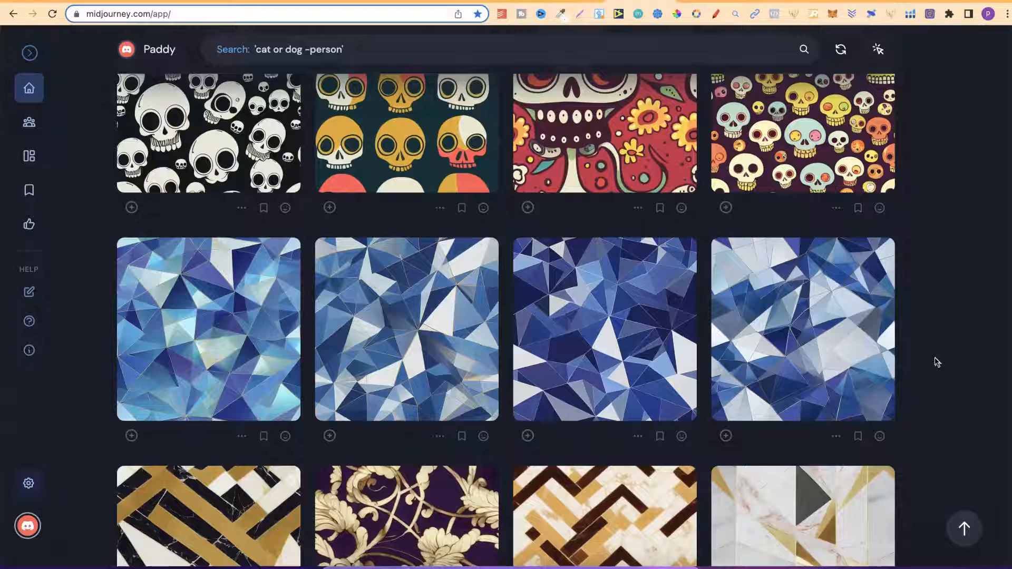
{"action": "mouse_move", "coordinate": [846, 329]}
{"action": "left_click", "coordinate": [936, 306]}
{"action": "scroll", "coordinate": [963, 334], "scroll_direction": "down", "scroll_amount": 1}
{"action": "scroll", "coordinate": [964, 334], "scroll_direction": "down", "scroll_amount": 4}
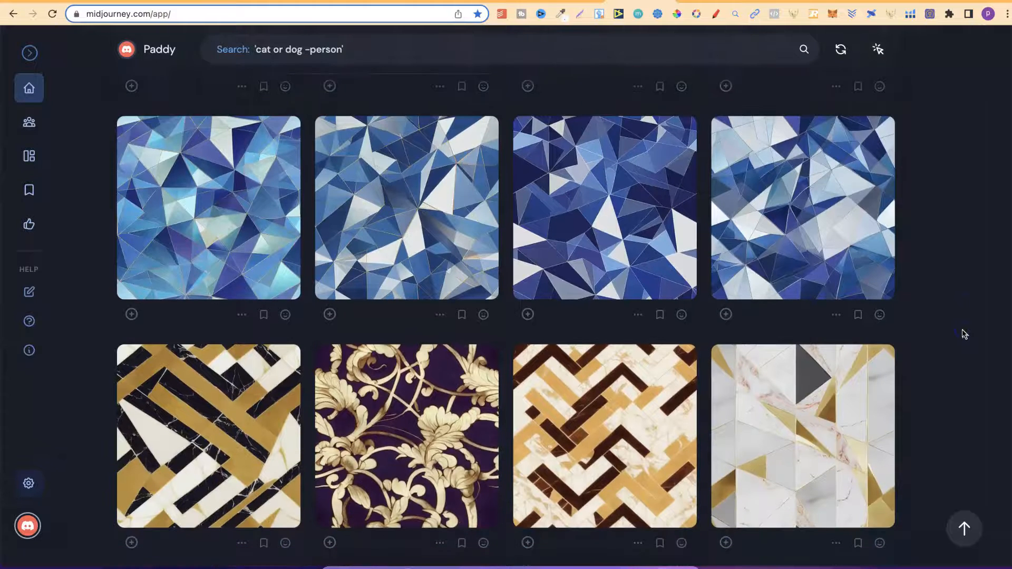
{"action": "scroll", "coordinate": [964, 334], "scroll_direction": "down", "scroll_amount": 3}
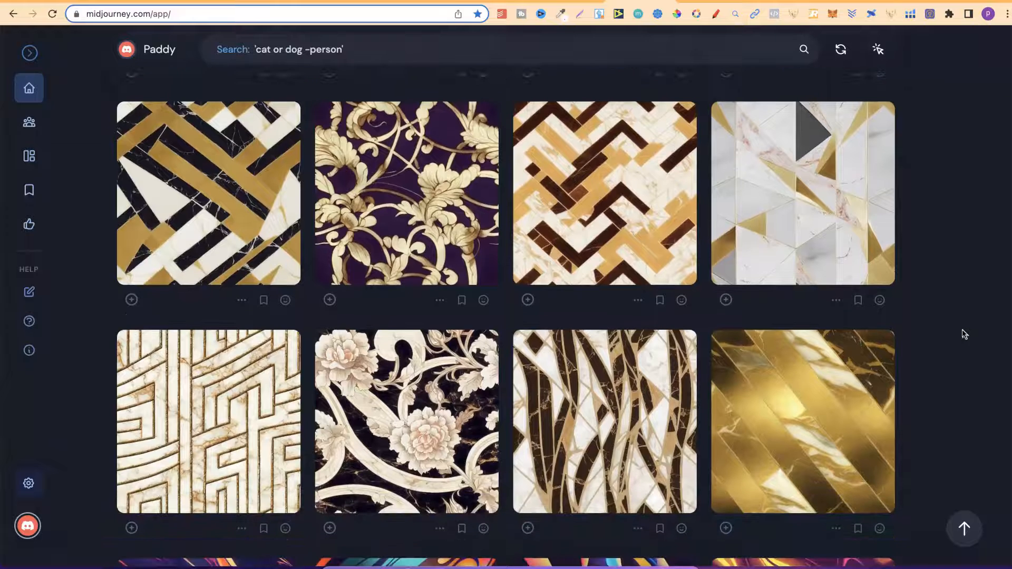
{"action": "left_click", "coordinate": [37, 523]}
{"action": "mouse_move", "coordinate": [797, 166]}
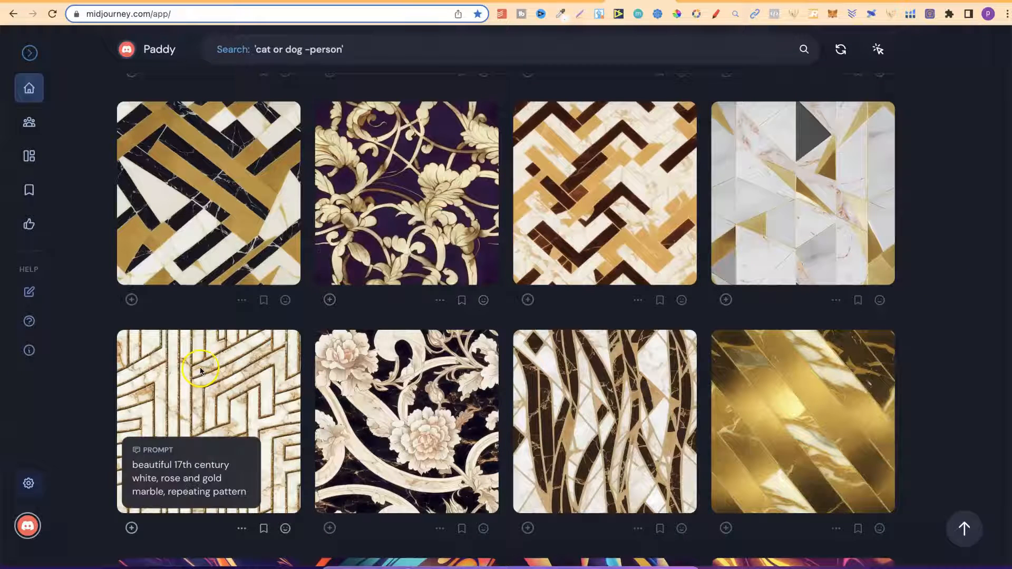
Step: Browse on to the colourful swirl and neon floral patterns below the marble designs
{"action": "scroll", "coordinate": [950, 260], "scroll_direction": "down", "scroll_amount": 3}
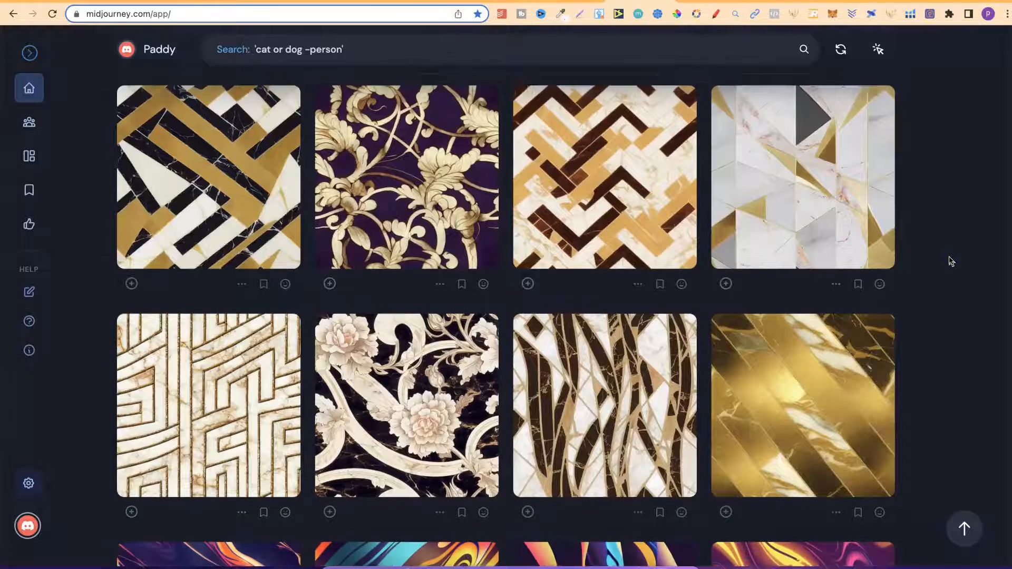
{"action": "scroll", "coordinate": [951, 261], "scroll_direction": "down", "scroll_amount": 1}
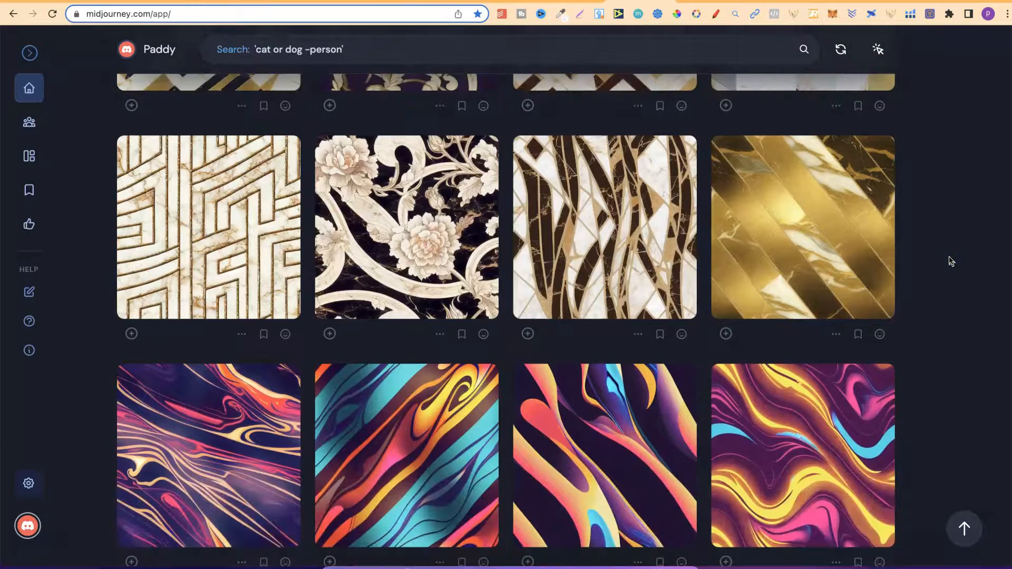
{"action": "scroll", "coordinate": [951, 261], "scroll_direction": "down", "scroll_amount": 3}
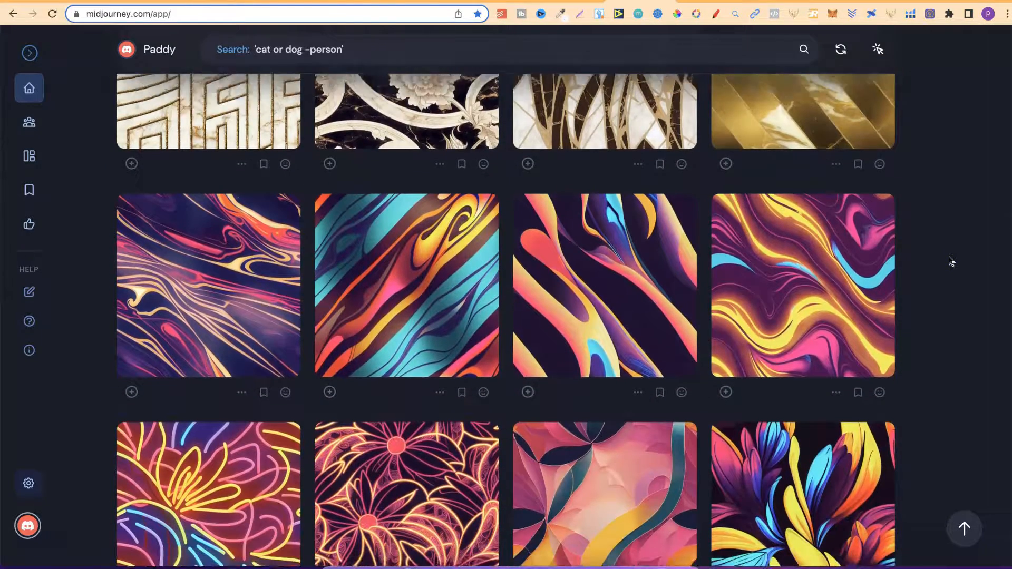
{"action": "scroll", "coordinate": [952, 260], "scroll_direction": "down", "scroll_amount": 2}
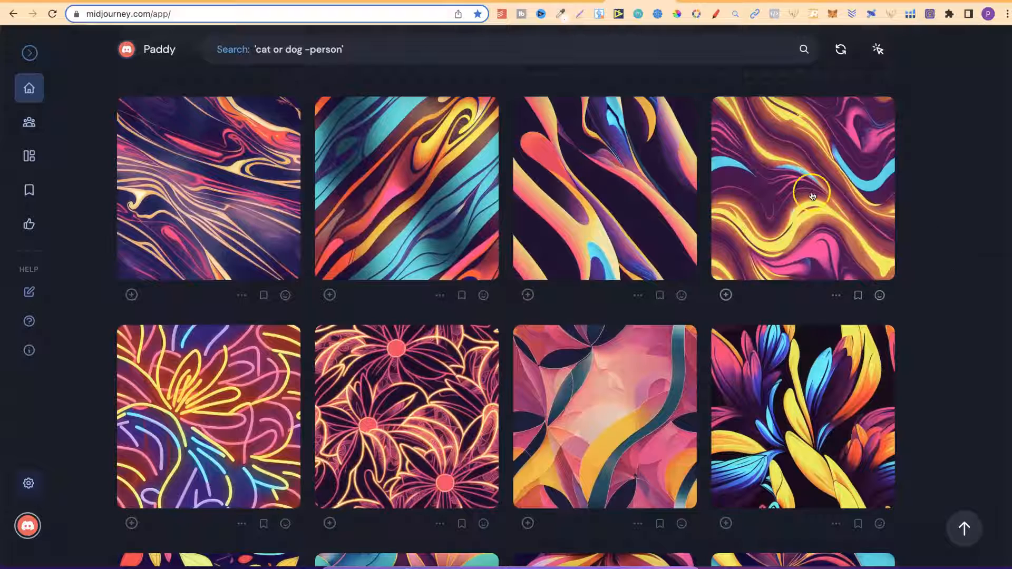
Step: Switch to the Midjourney Bot chat in Discord, open its personal settings with /settings and enable Fast mode
{"action": "mouse_move", "coordinate": [811, 194]}
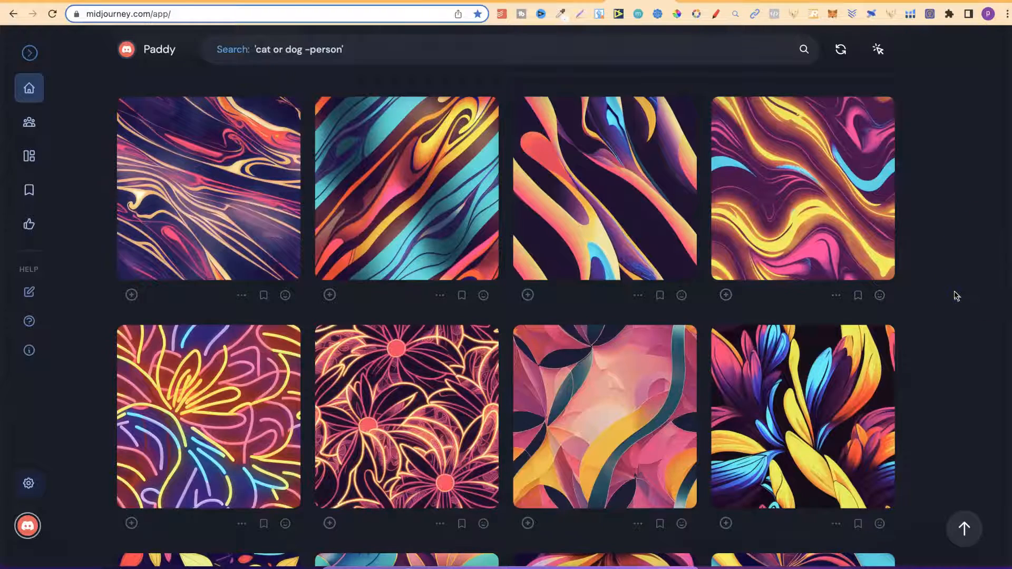
{"action": "scroll", "coordinate": [957, 295], "scroll_direction": "down", "scroll_amount": 8}
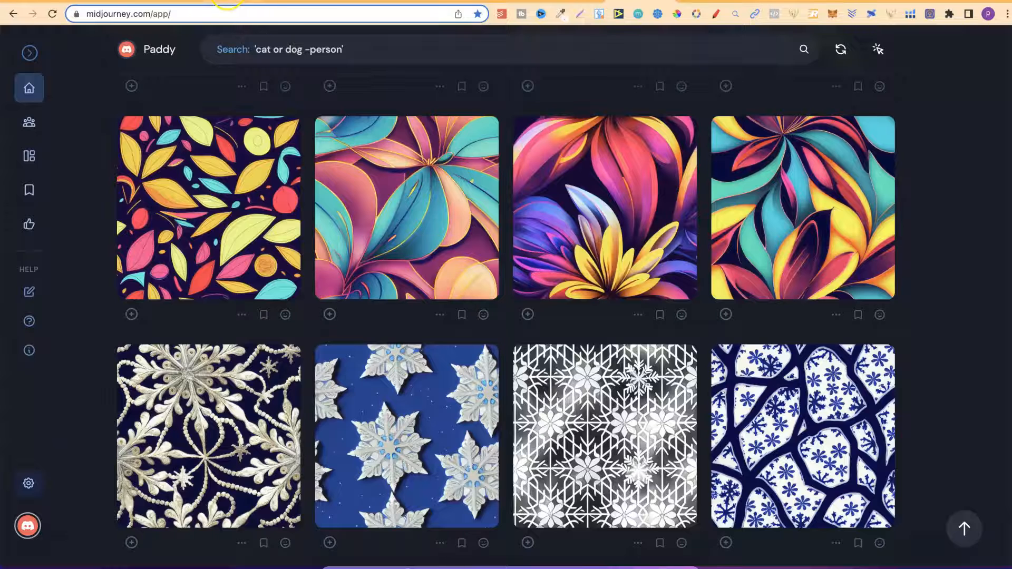
{"action": "left_click", "coordinate": [228, 1]}
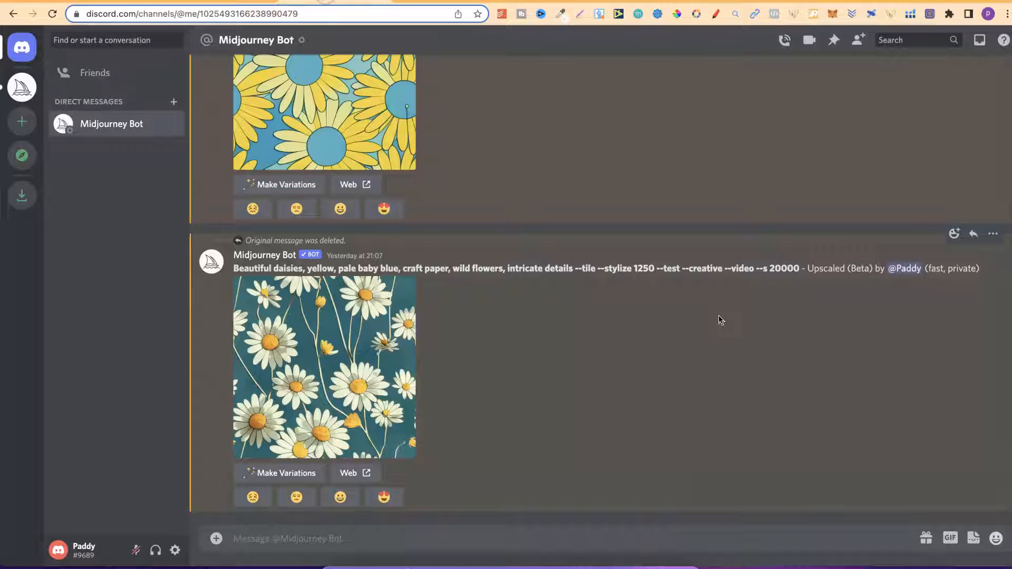
{"action": "left_click", "coordinate": [366, 537]}
{"action": "type", "text": "/set"}
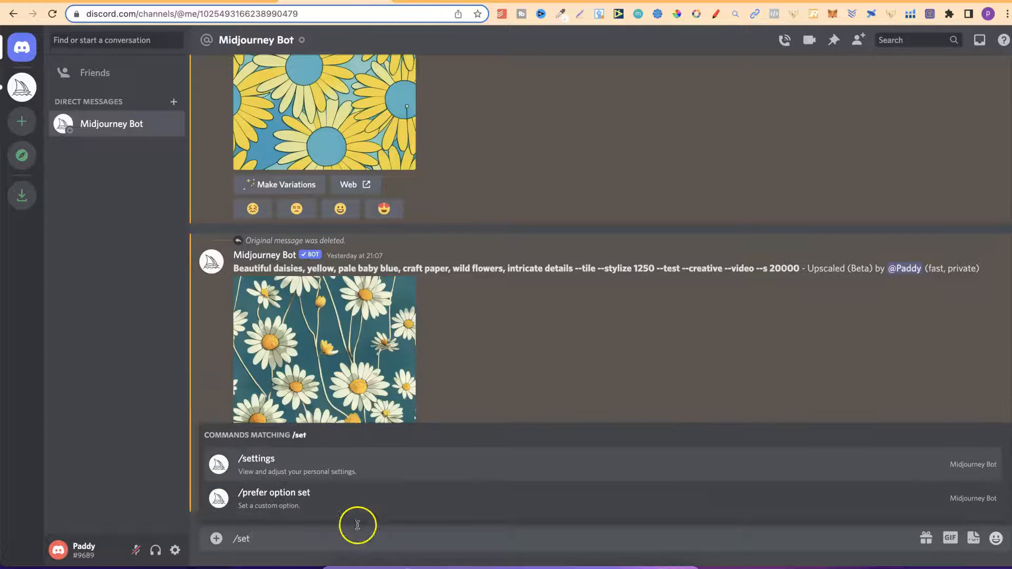
{"action": "left_click", "coordinate": [355, 471]}
{"action": "key", "text": "Return"}
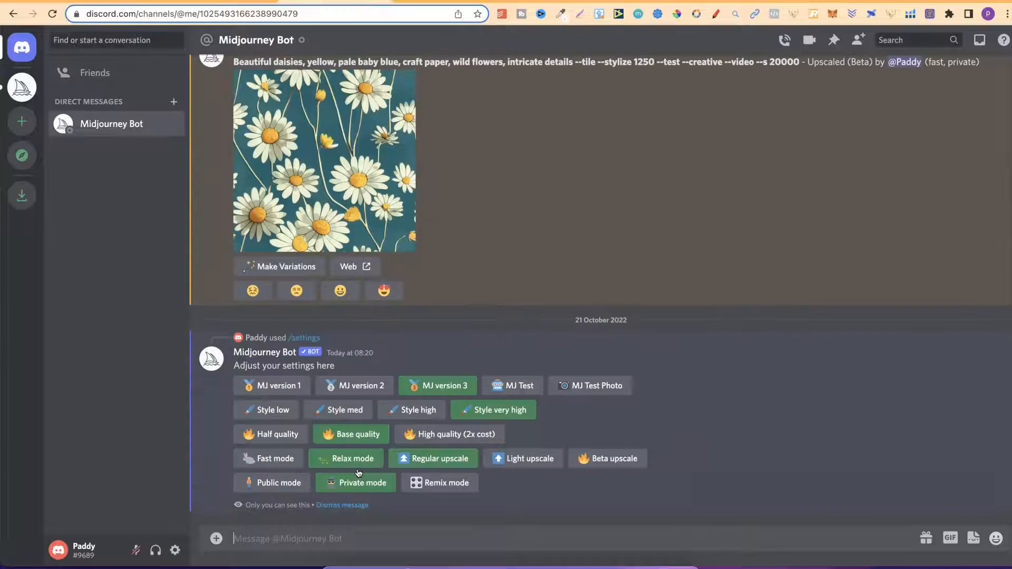
{"action": "left_click", "coordinate": [277, 459]}
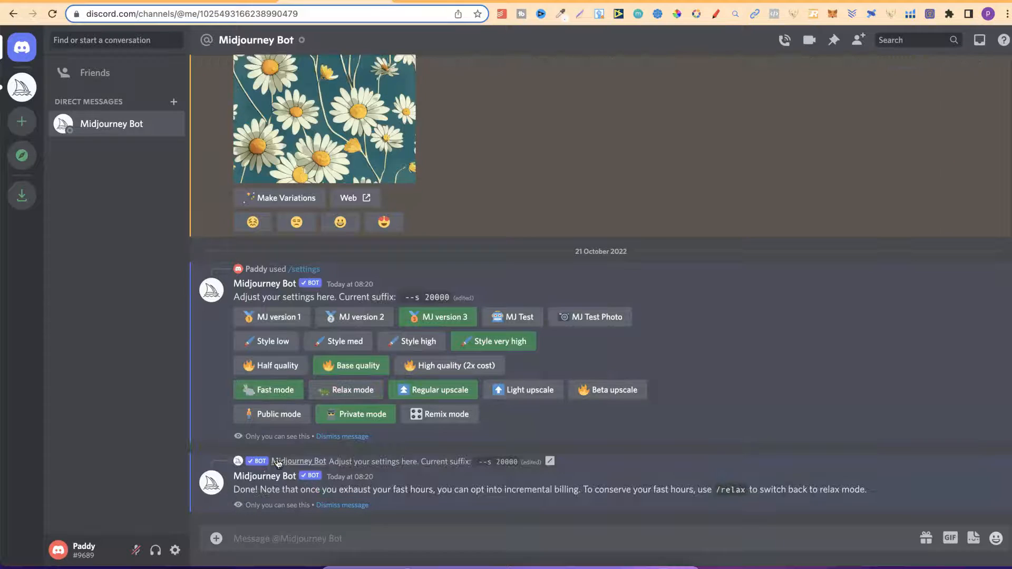
Step: Review the Relax, Private and Fast mode options in the bot settings and dismiss the notice about fast hours
{"action": "left_click", "coordinate": [351, 389]}
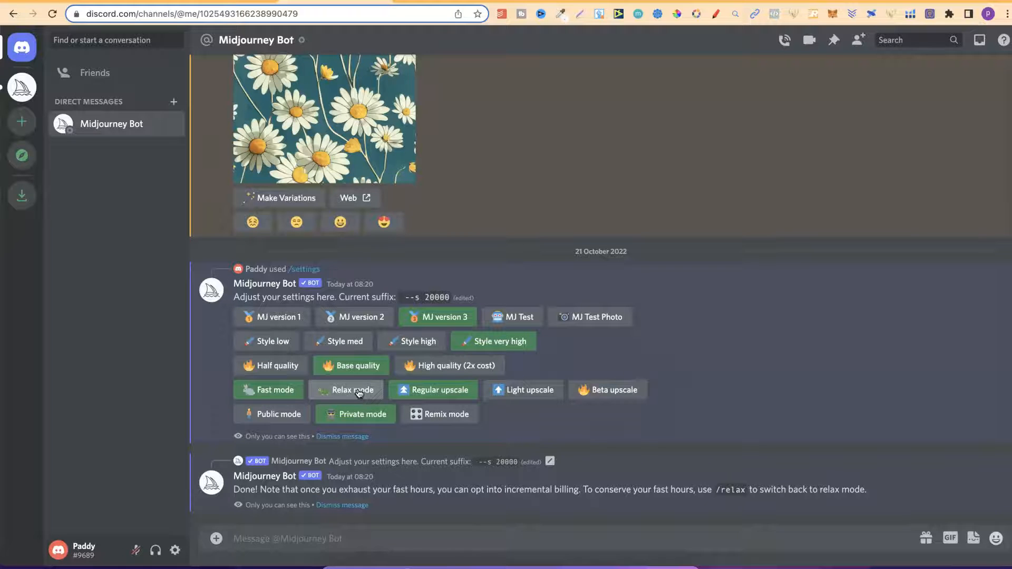
{"action": "left_click", "coordinate": [370, 420]}
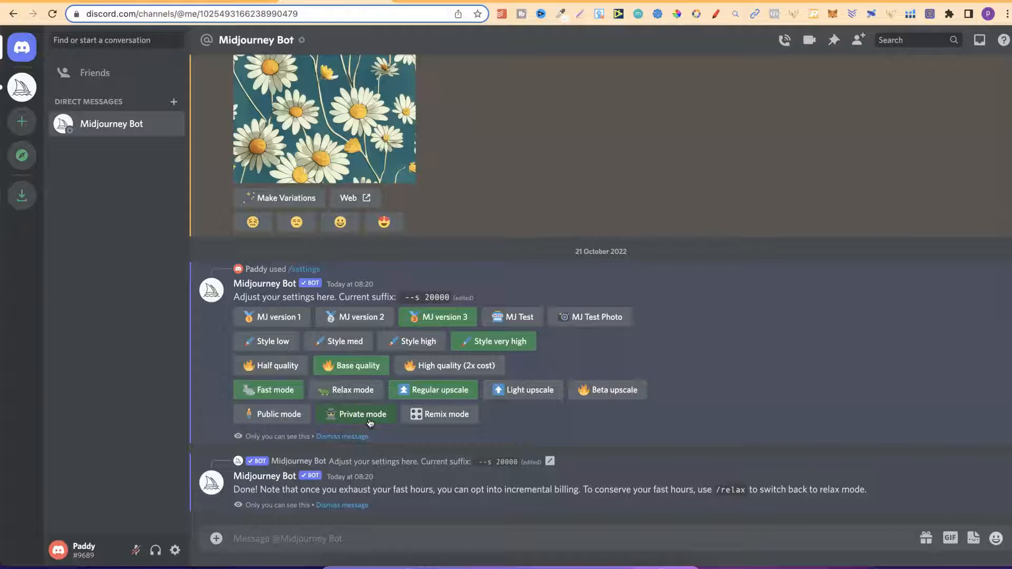
{"action": "left_click", "coordinate": [356, 396]}
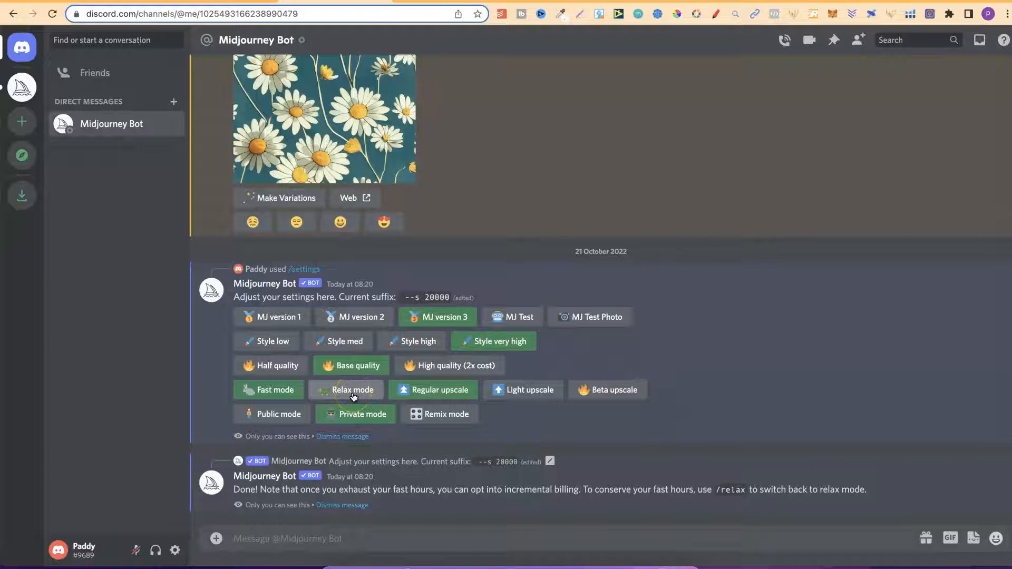
{"action": "left_click", "coordinate": [254, 400]}
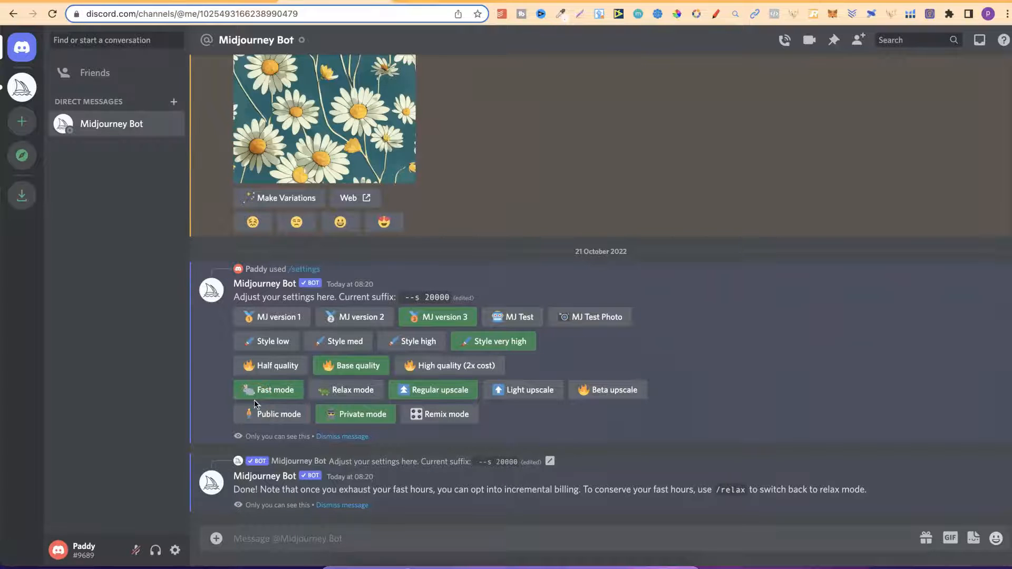
{"action": "left_click", "coordinate": [345, 505]}
Step: Run /info to examine the Midjourney subscription and usage details, and dismiss the info and settings messages
{"action": "left_click", "coordinate": [474, 540]}
{"action": "type", "text": "/i"}
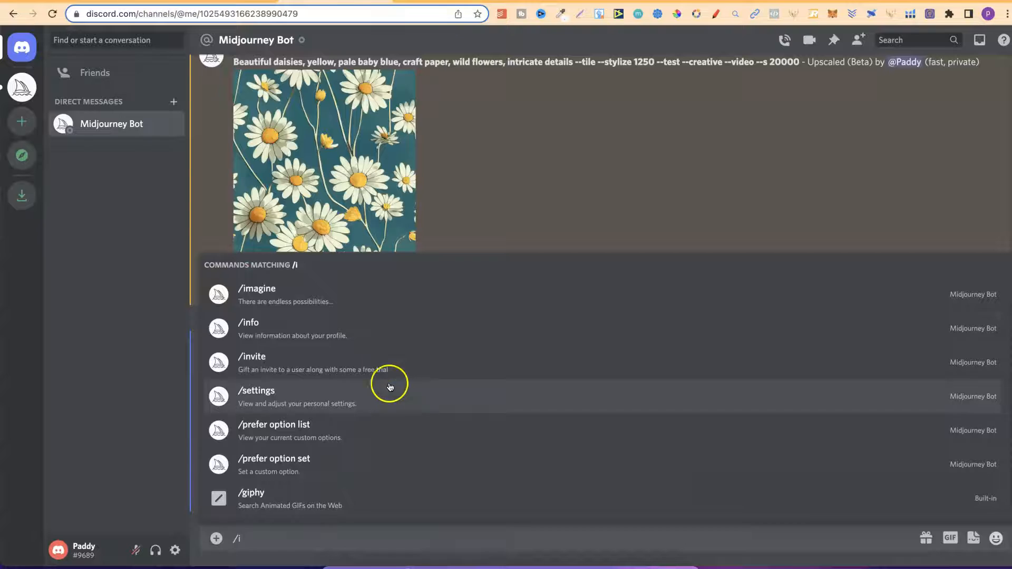
{"action": "left_click", "coordinate": [375, 328]}
{"action": "key", "text": "Return"}
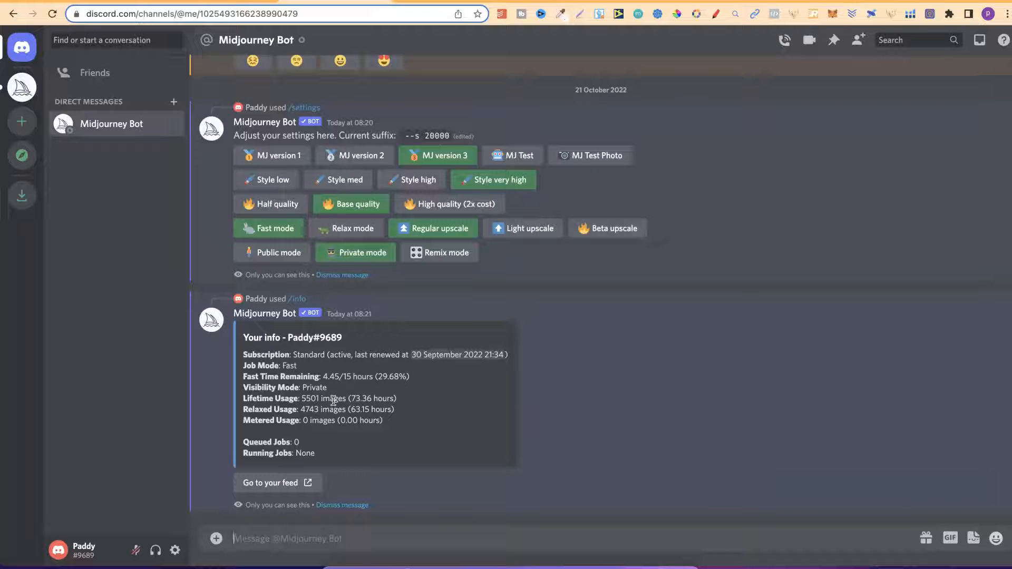
{"action": "left_click", "coordinate": [364, 506]}
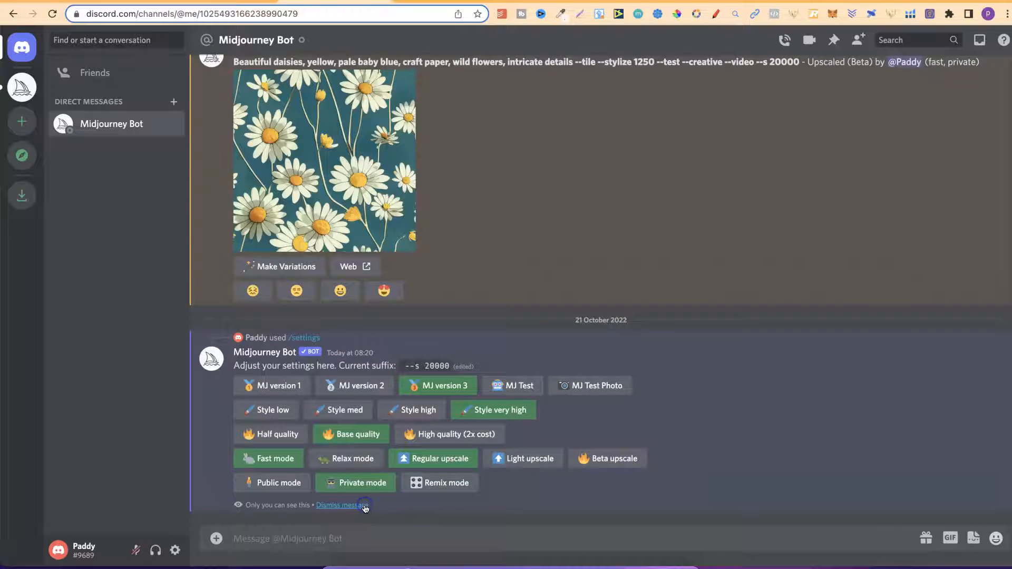
{"action": "left_click", "coordinate": [363, 506]}
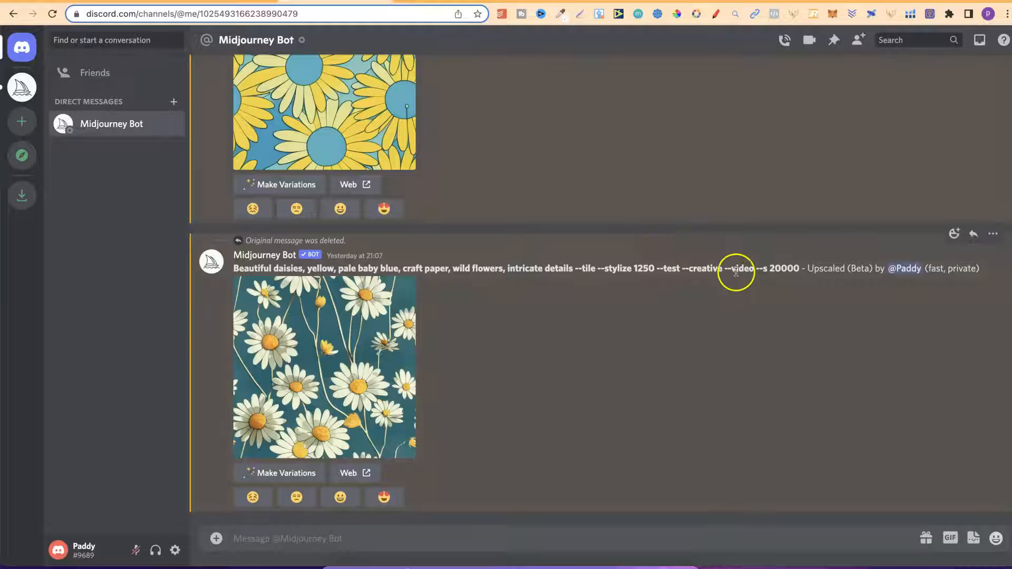
Step: Copy the white daisy image's prompt text from "Beautiful daisies" through "--creative", leaving out the video and s parameters
{"action": "left_click_drag", "start_coordinate": [755, 270], "coordinate": [483, 269]}
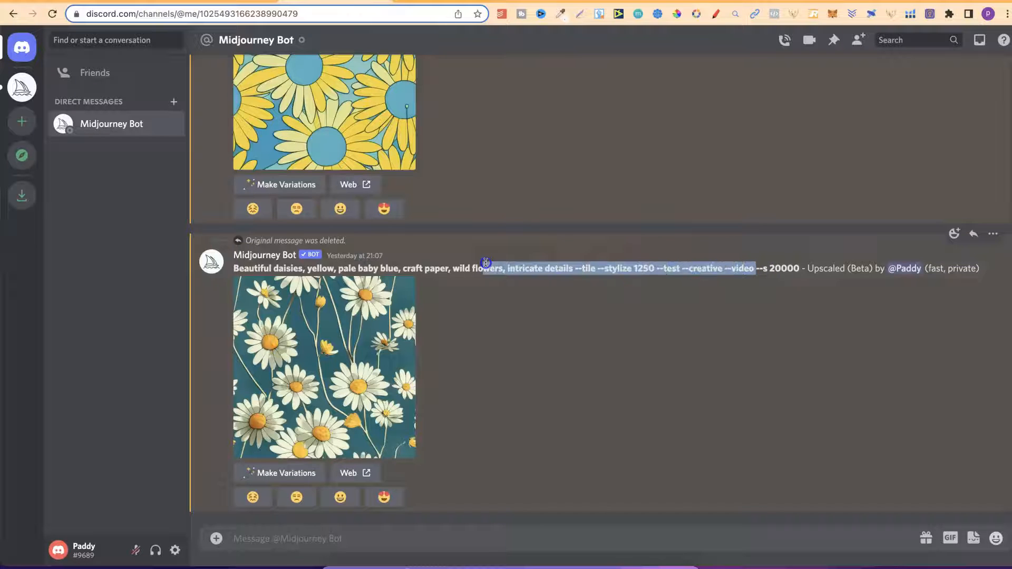
{"action": "left_click", "coordinate": [754, 270]}
{"action": "left_click_drag", "start_coordinate": [724, 270], "coordinate": [234, 269]}
{"action": "right_click", "coordinate": [262, 270]}
{"action": "left_click", "coordinate": [277, 297]}
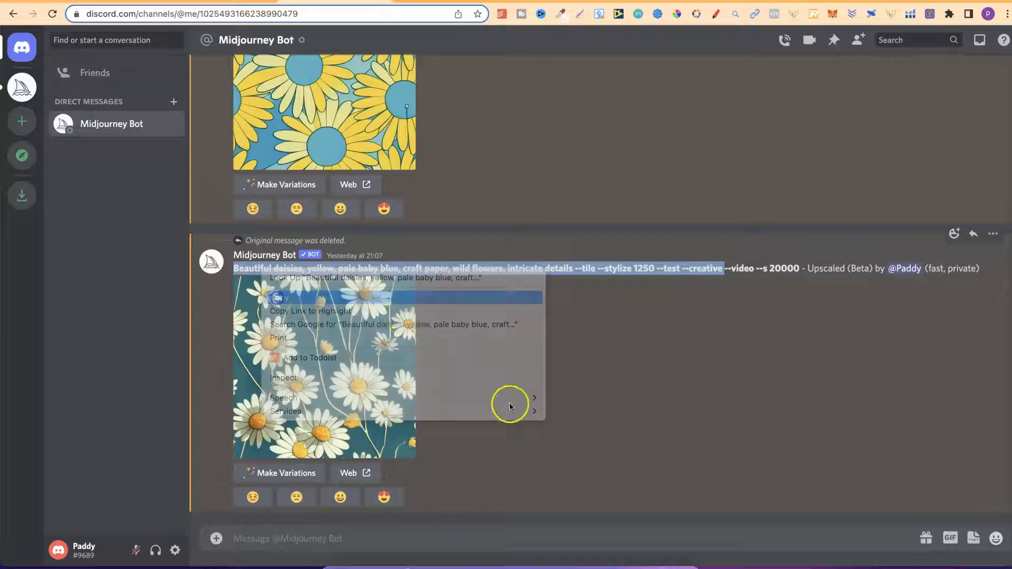
Step: Start a new /imagine prompt with the copied daisy text and insert "neon" before "daisies"
{"action": "left_click", "coordinate": [400, 535]}
{"action": "type", "text": "/"}
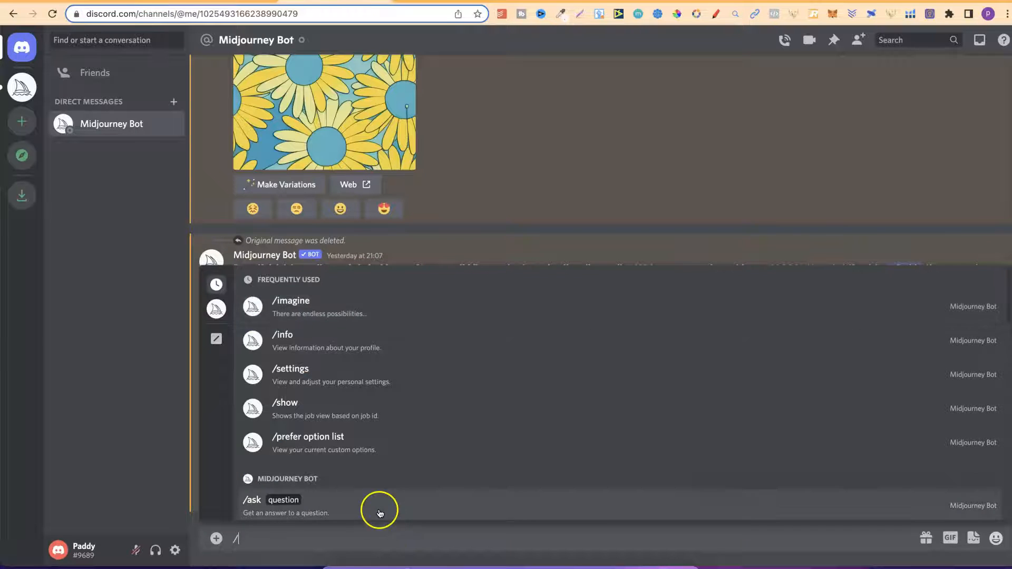
{"action": "left_click", "coordinate": [369, 311]}
{"action": "key", "text": "super+v"}
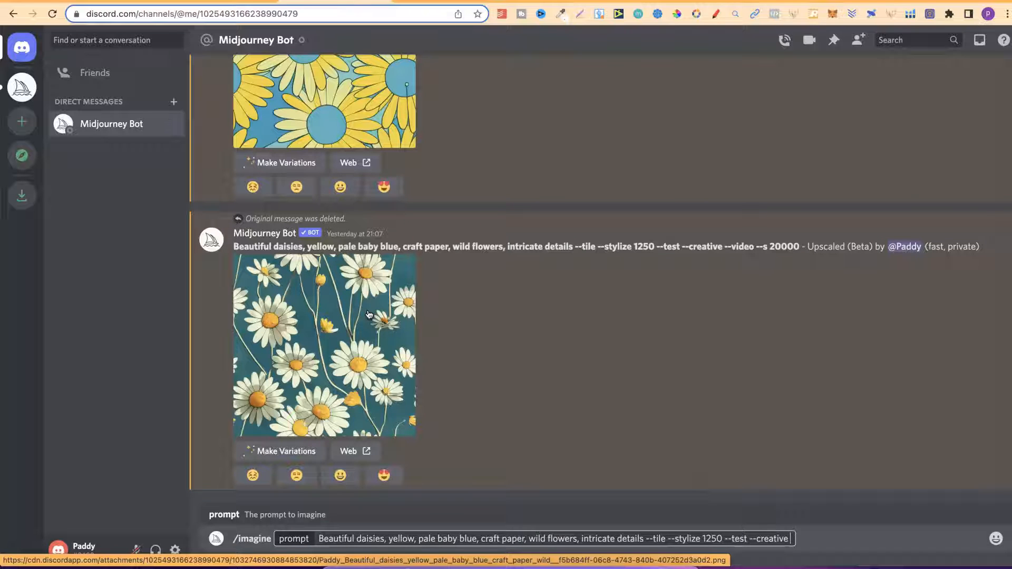
{"action": "left_click", "coordinate": [356, 538]}
{"action": "type", "text": "neon"}
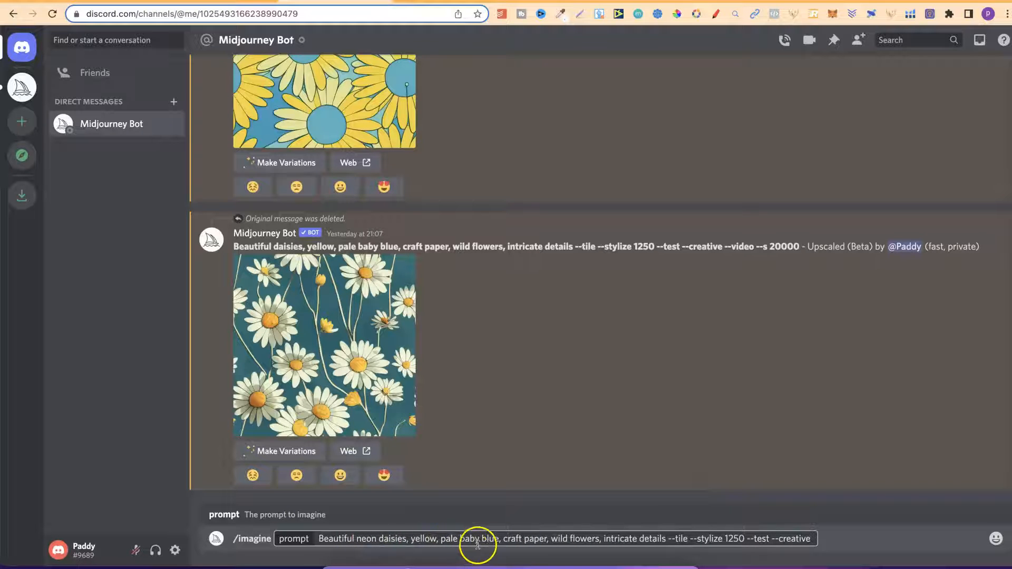
Step: Replace "yellow, pale baby blue," in the prompt with "wild flowers,"
{"action": "left_click_drag", "start_coordinate": [506, 542], "coordinate": [411, 541]}
{"action": "key", "text": "BackSpace"}
{"action": "type", "text": "wild flowers,"}
Step: Delete the duplicate "wild flowers" after "craft paper", keeping a comma before "intricate details"
{"action": "left_click", "coordinate": [563, 540]}
{"action": "key", "text": "BackSpace"}
{"action": "key", "text": "BackSpace"}
{"action": "key", "text": "BackSpace"}
{"action": "key", "text": "BackSpace"}
{"action": "key", "text": "BackSpace"}
{"action": "key", "text": "BackSpace"}
{"action": "key", "text": "BackSpace"}
{"action": "key", "text": "BackSpace"}
{"action": "key", "text": "BackSpace"}
{"action": "key", "text": "BackSpace"}
{"action": "key", "text": "BackSpace"}
{"action": "key", "text": "BackSpace"}
{"action": "key", "text": "BackSpace"}
{"action": "key", "text": "BackSpace"}
{"action": "key", "text": "BackSpace"}
{"action": "key", "text": "BackSpace"}
{"action": "type", "text": ","}
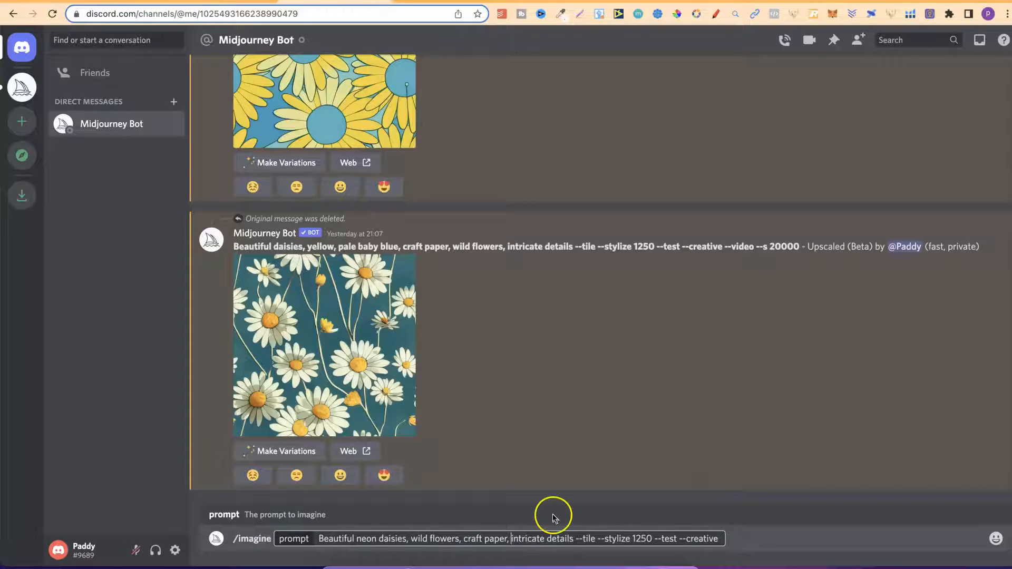
Step: Add "forest, tress," to the prompt between "wild flowers," and "craft paper"
{"action": "left_click", "coordinate": [462, 540]}
{"action": "type", "text": "forest,"}
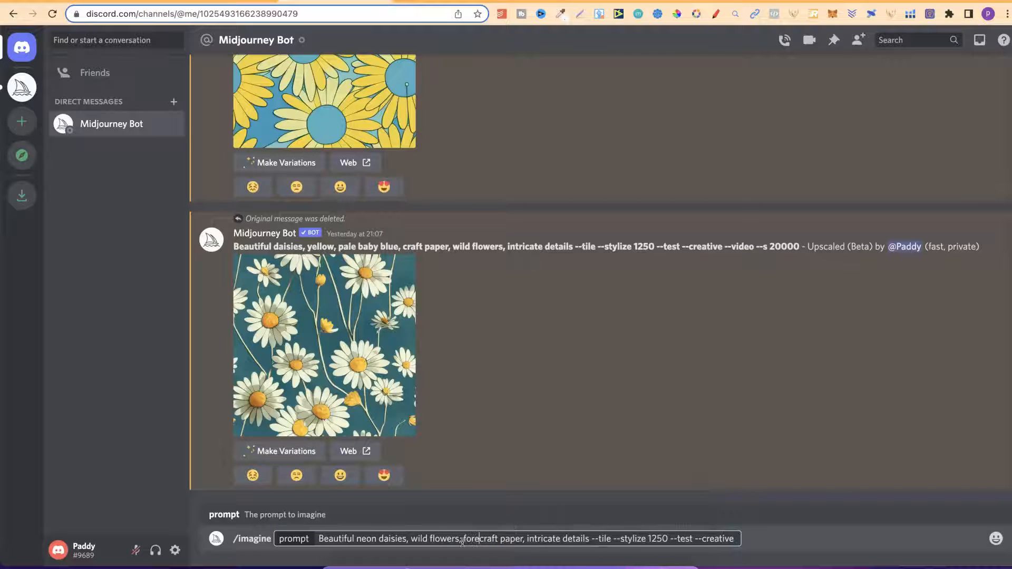
{"action": "type", "text": " tress,"}
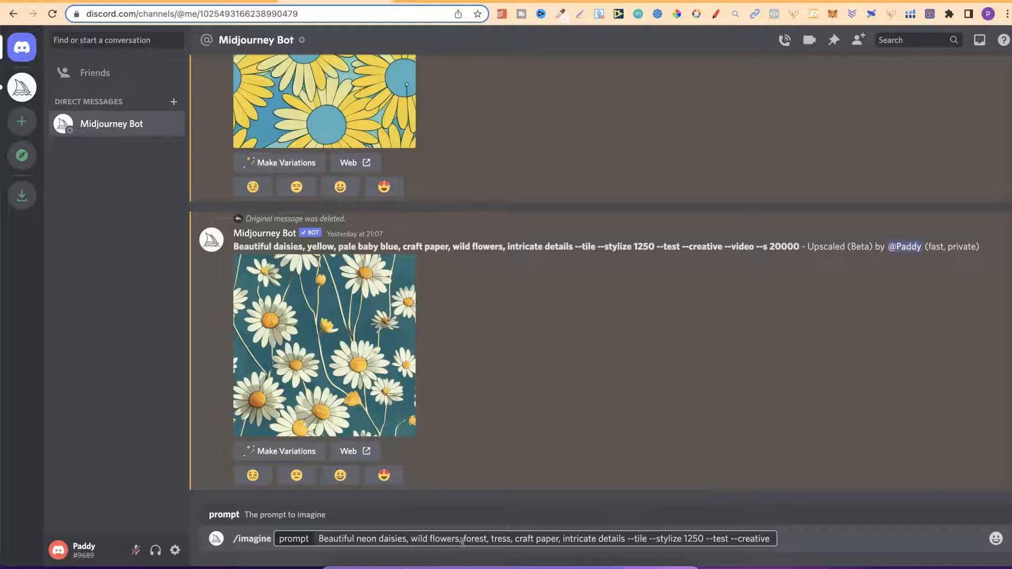
Step: Examine the prompt's subject, its descriptive keywords and the --tile and --stylize 1250 parameters one after another
{"action": "left_click_drag", "start_coordinate": [335, 540], "coordinate": [408, 542]}
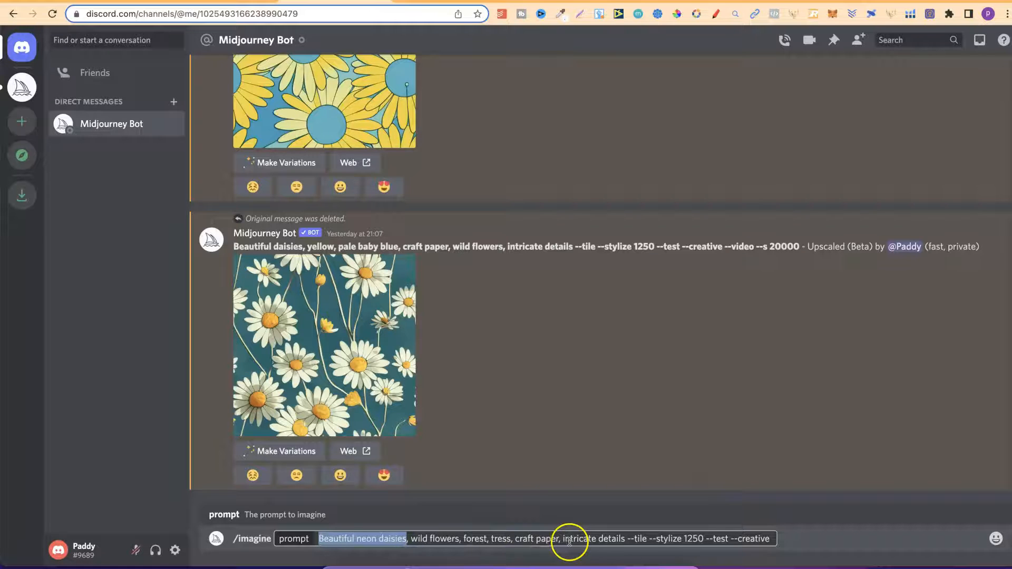
{"action": "left_click_drag", "start_coordinate": [565, 542], "coordinate": [403, 540]}
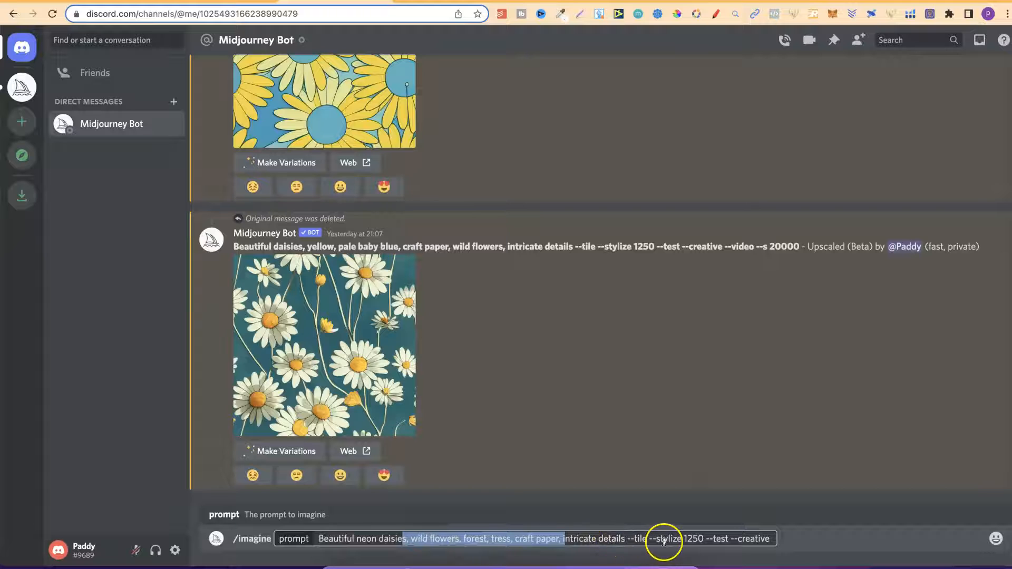
{"action": "left_click_drag", "start_coordinate": [627, 539], "coordinate": [766, 538]}
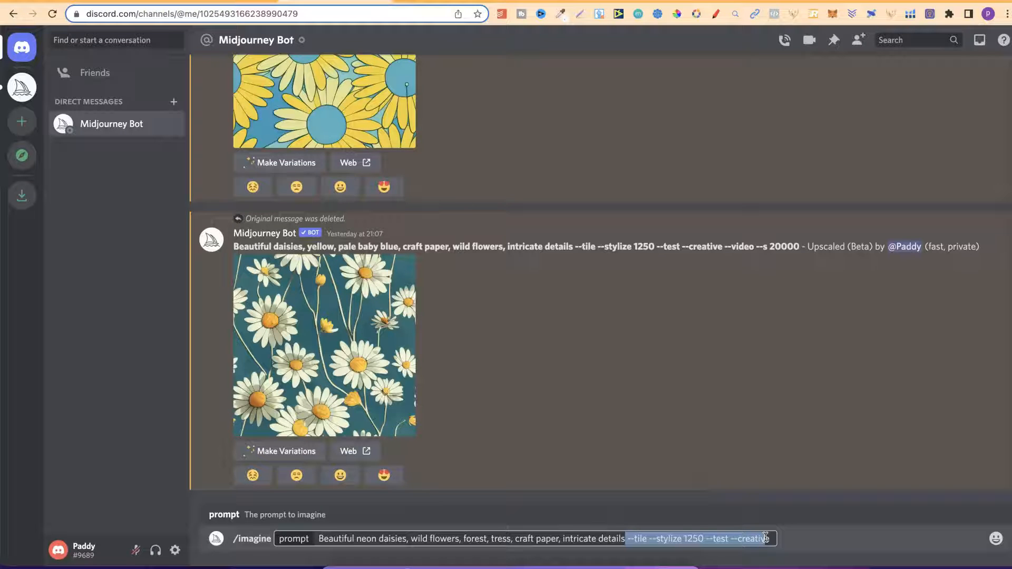
{"action": "left_click", "coordinate": [655, 539]}
{"action": "left_click_drag", "start_coordinate": [627, 538], "coordinate": [645, 540]}
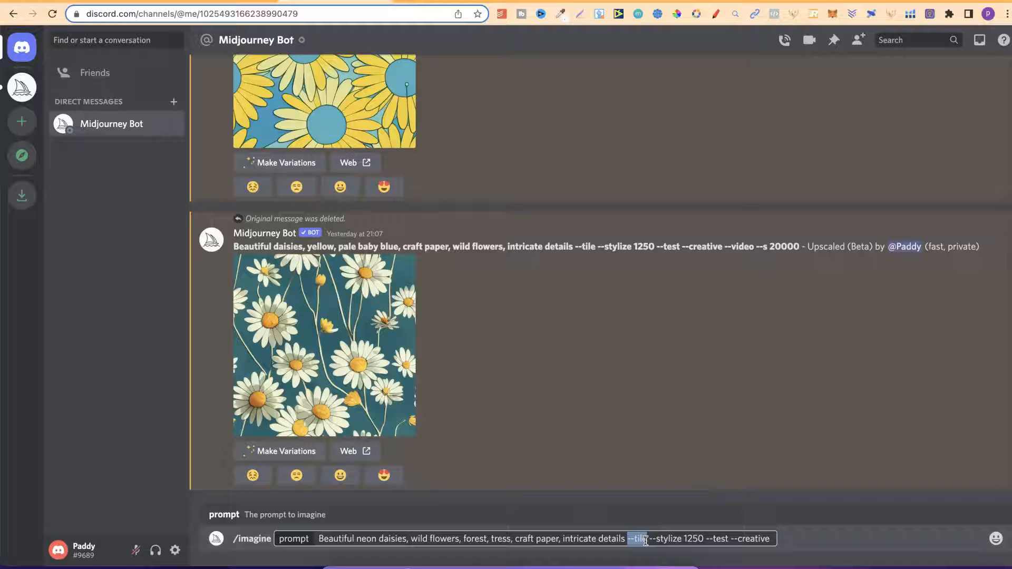
{"action": "left_click", "coordinate": [719, 540]}
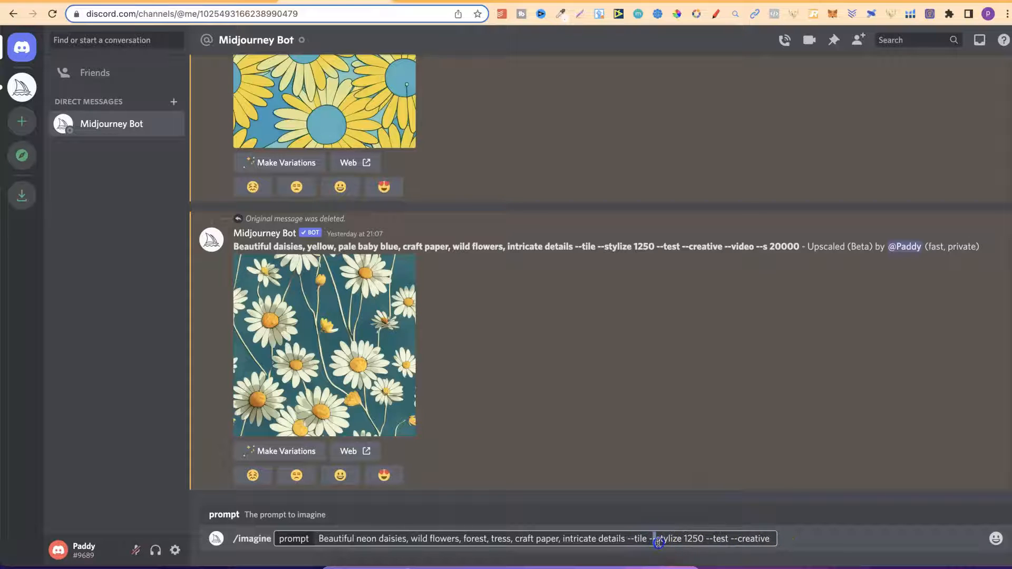
{"action": "left_click_drag", "start_coordinate": [653, 540], "coordinate": [707, 542]}
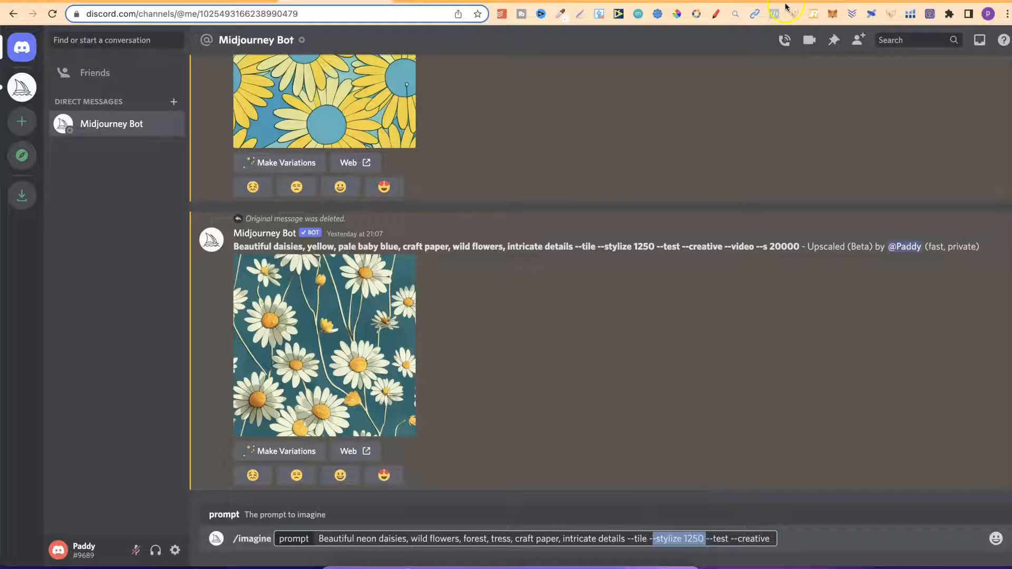
Step: Read the Stylize Values section of the Midjourney documentation, covering the --s short form, the allowed range and the 1250 example
{"action": "left_click", "coordinate": [763, 1]}
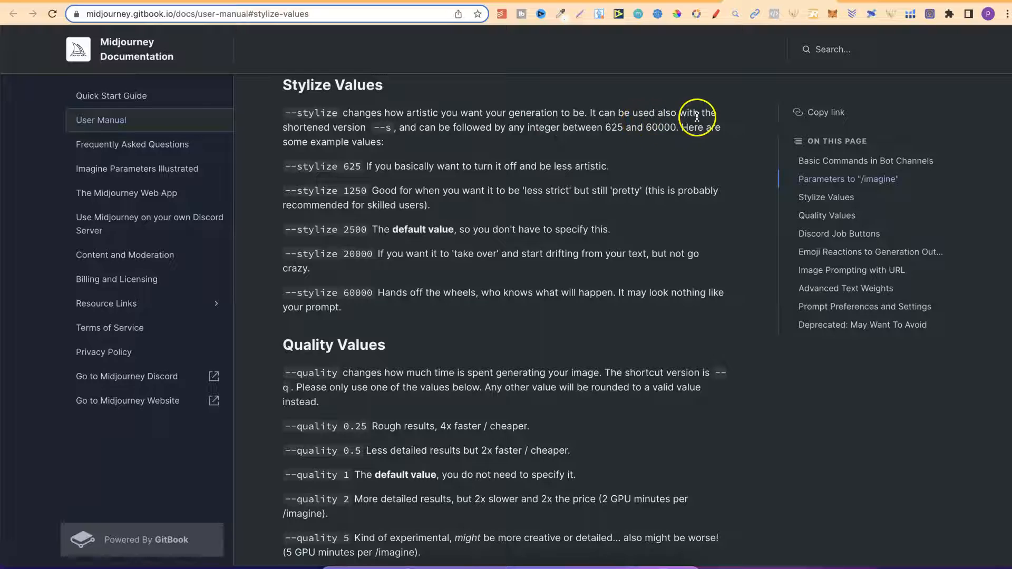
{"action": "double_click", "coordinate": [385, 130]}
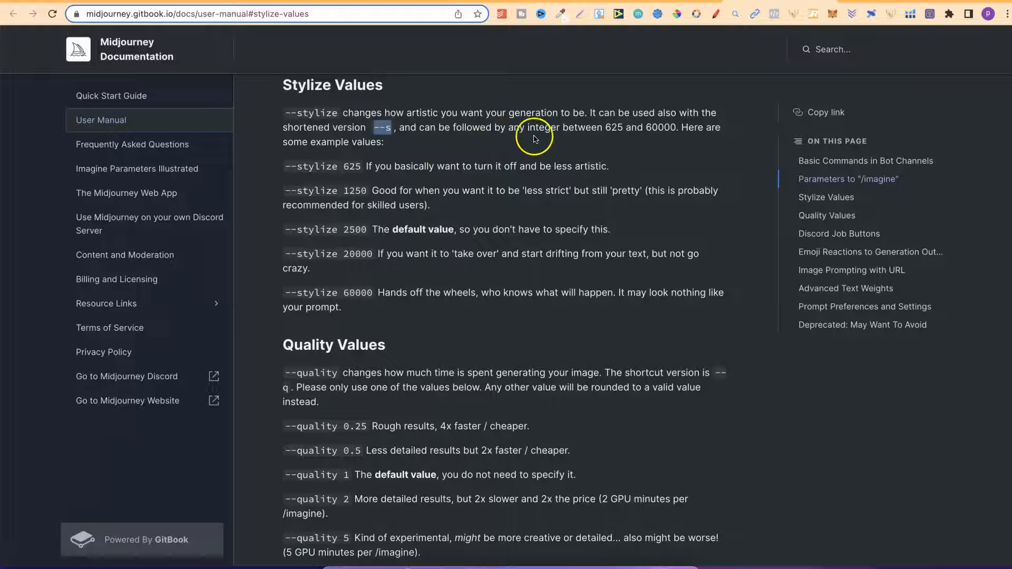
{"action": "double_click", "coordinate": [612, 128]}
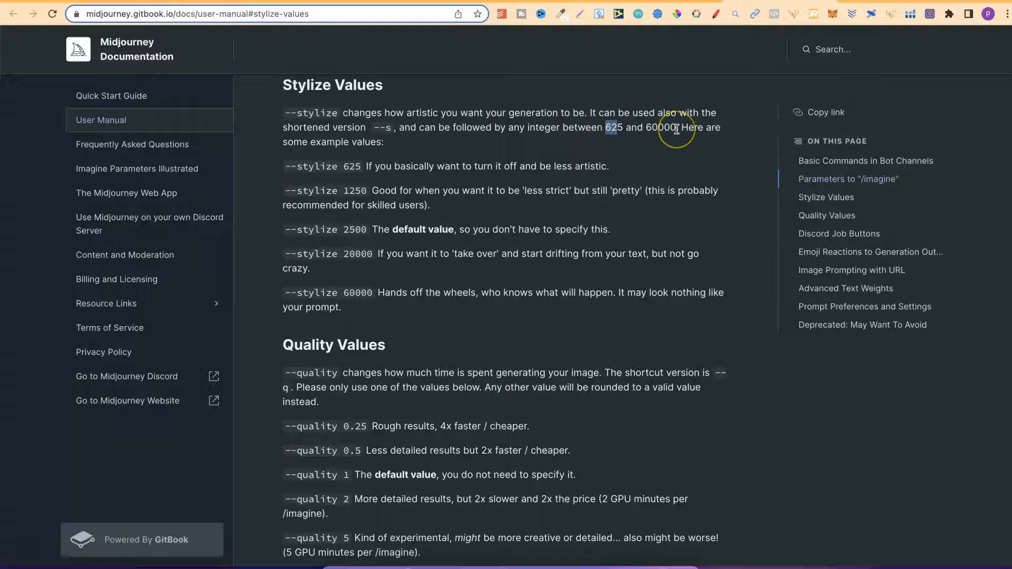
{"action": "double_click", "coordinate": [362, 191]}
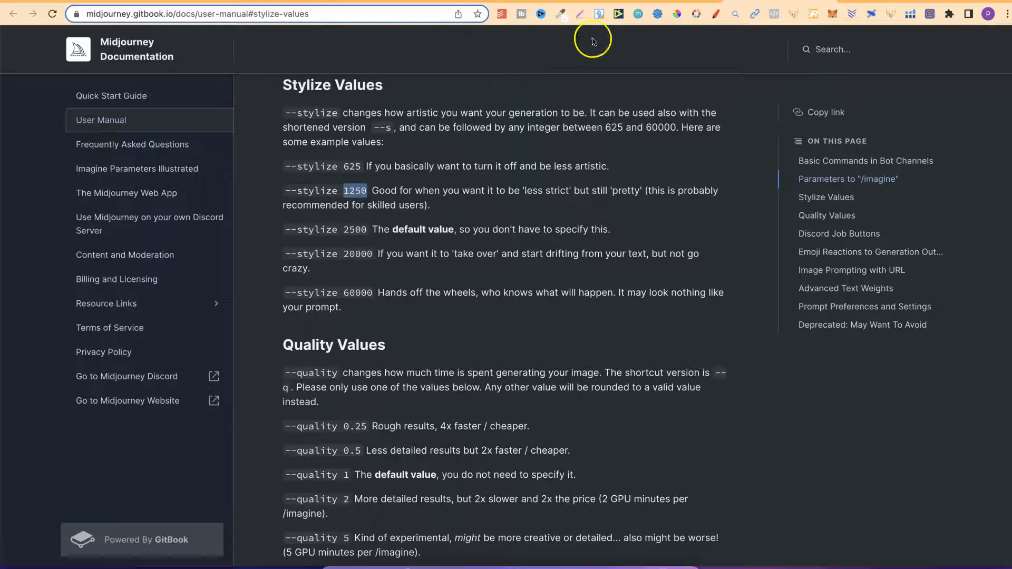
Step: Return to the Discord chat and examine the trailing parameters from --tile through --creative in the unsent prompt
{"action": "left_click", "coordinate": [321, 1]}
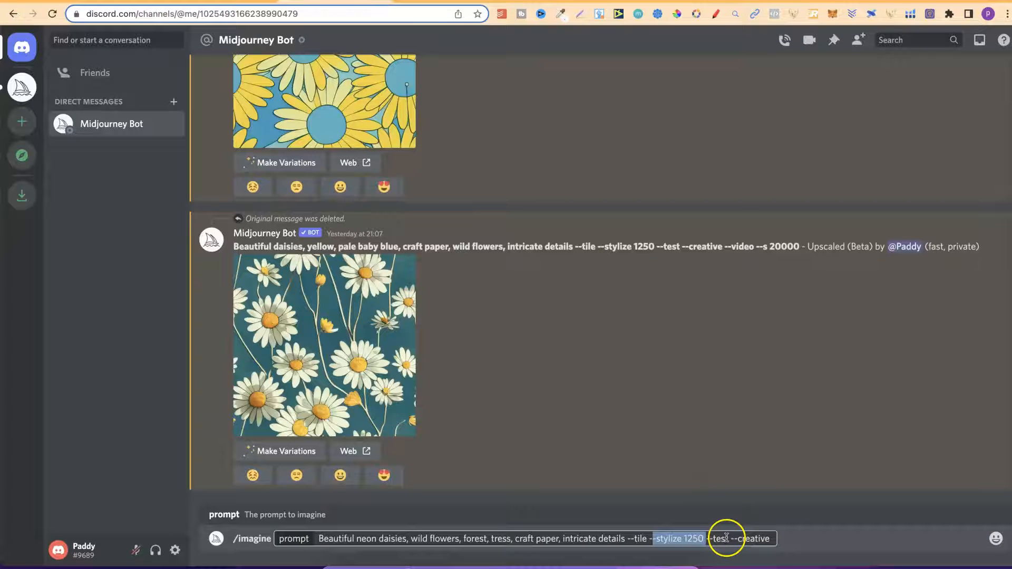
{"action": "left_click_drag", "start_coordinate": [771, 539], "coordinate": [632, 539]}
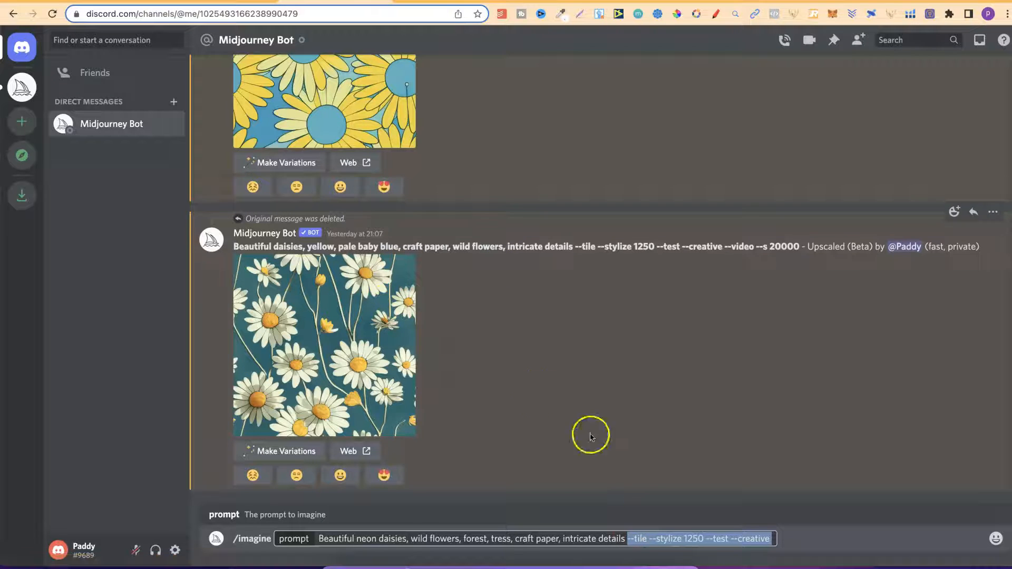
{"action": "left_click", "coordinate": [672, 539]}
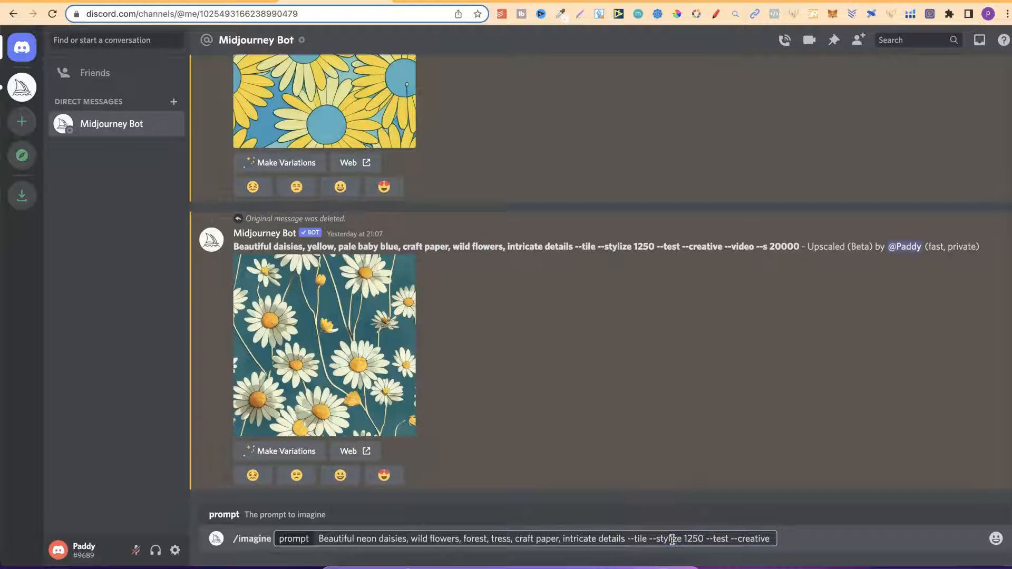
Step: Submit the neon daisies prompt and copy its text from "Beautiful" through "--creative" out of the sent message
{"action": "key", "text": "Return"}
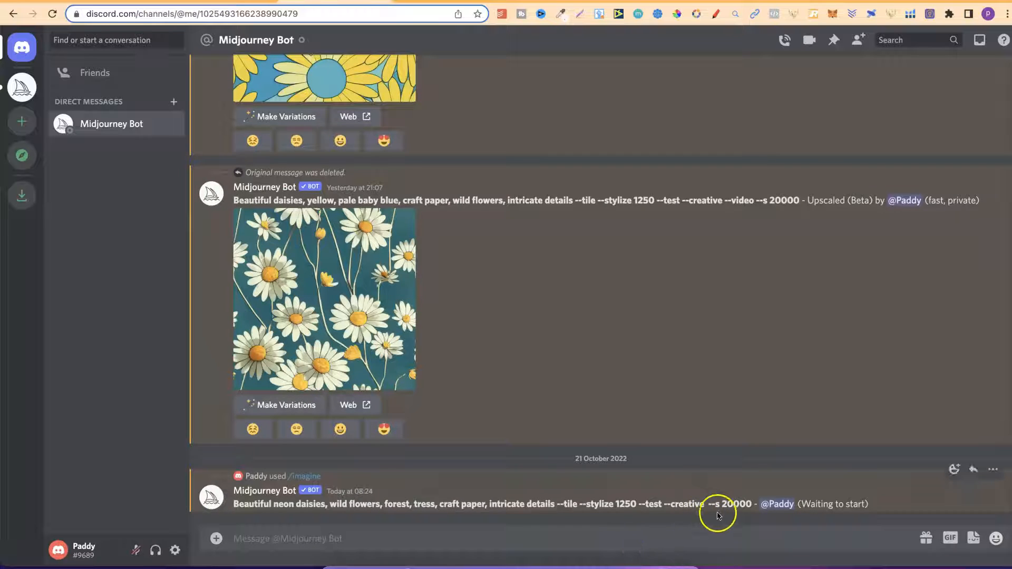
{"action": "mouse_move", "coordinate": [706, 508]}
{"action": "left_mouse_down"}
{"action": "mouse_move", "coordinate": [362, 505]}
{"action": "mouse_move", "coordinate": [712, 506]}
{"action": "mouse_move", "coordinate": [698, 507]}
{"action": "left_mouse_up"}
{"action": "left_click", "coordinate": [670, 506]}
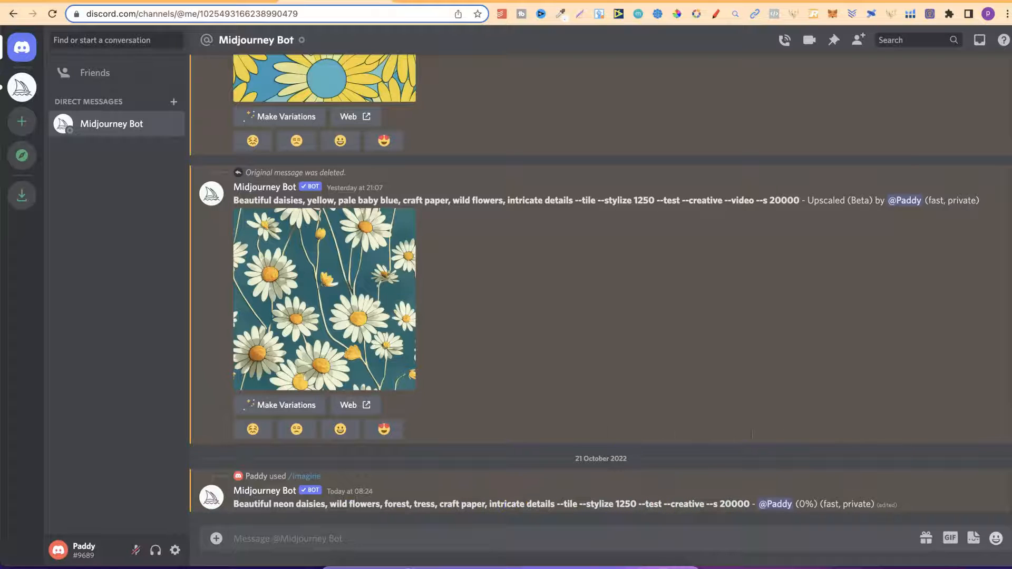
{"action": "left_click_drag", "start_coordinate": [704, 508], "coordinate": [234, 508]}
{"action": "right_click", "coordinate": [234, 508]}
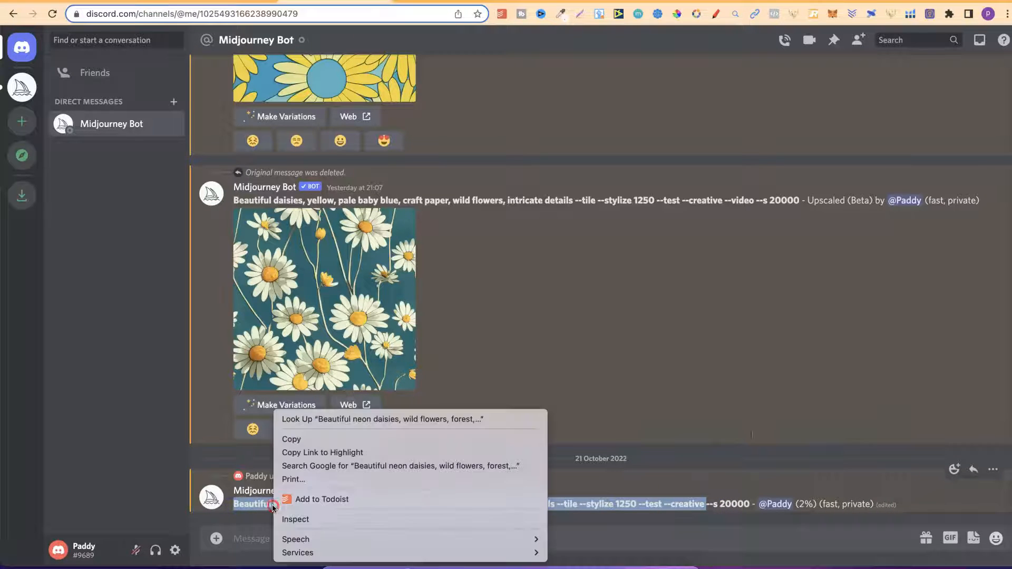
{"action": "left_click", "coordinate": [295, 436]}
Step: Run /imagine two more times with the copied neon daisies prompt
{"action": "left_click", "coordinate": [375, 537]}
{"action": "type", "text": "/i"}
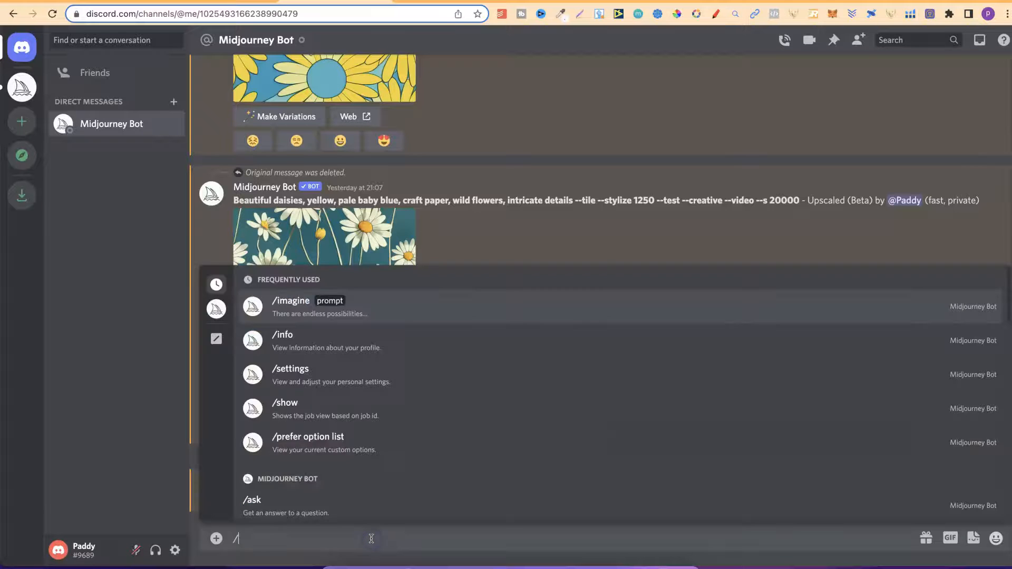
{"action": "left_click", "coordinate": [328, 293]}
{"action": "key", "text": "ctrl+v"}
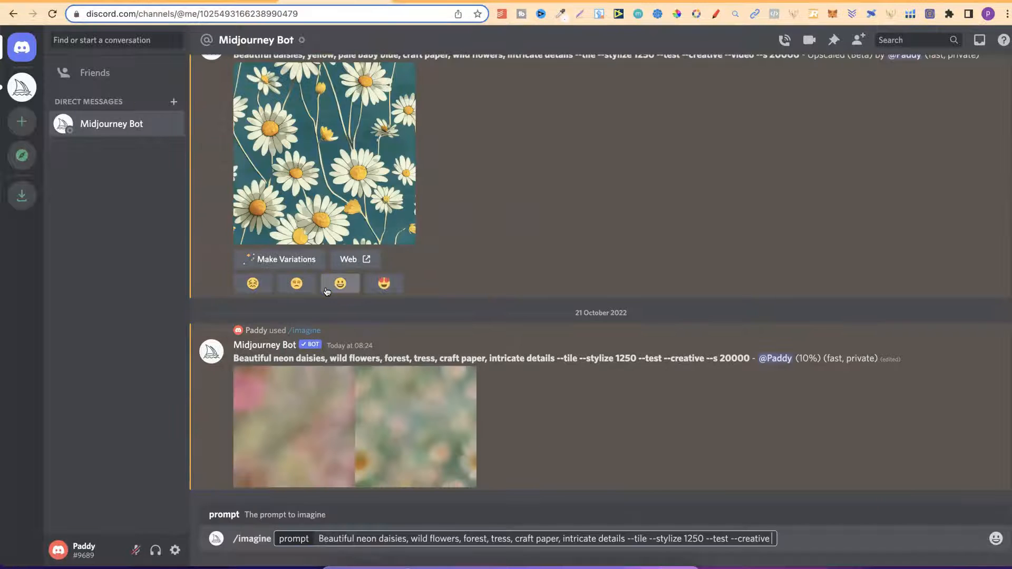
{"action": "key", "text": "Return"}
{"action": "type", "text": "/i"}
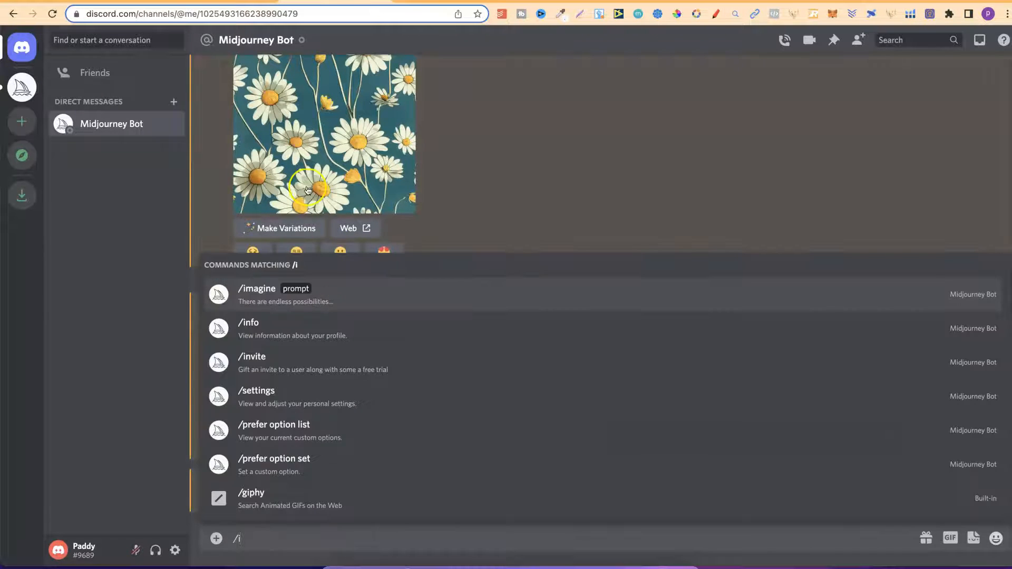
{"action": "left_click", "coordinate": [276, 291]}
{"action": "key", "text": "ctrl+v"}
{"action": "key", "text": "Return"}
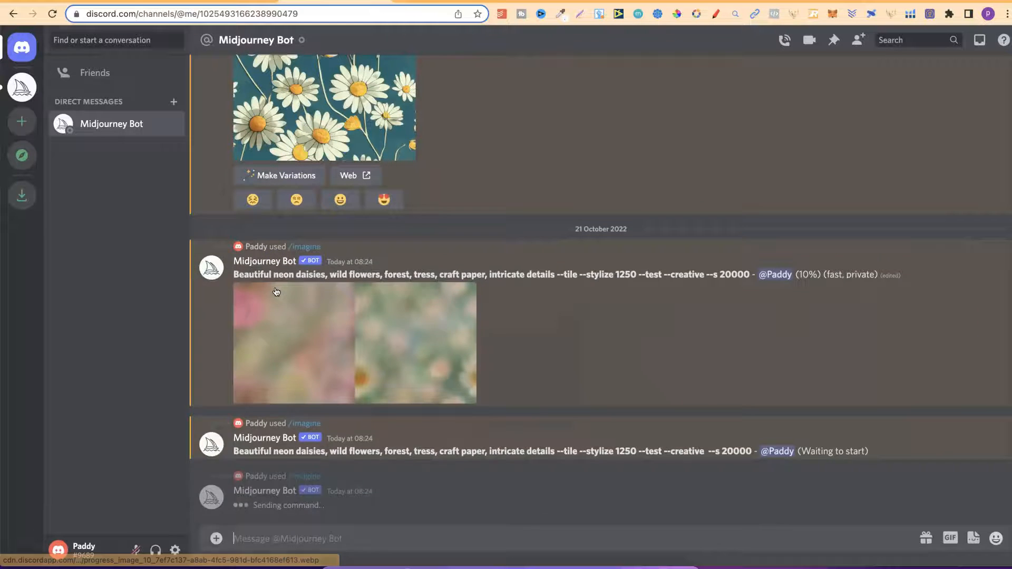
Step: Submit the copied prompt once more with /imagine and dismiss the queued-job notice
{"action": "type", "text": "/i"}
{"action": "left_click", "coordinate": [282, 288]}
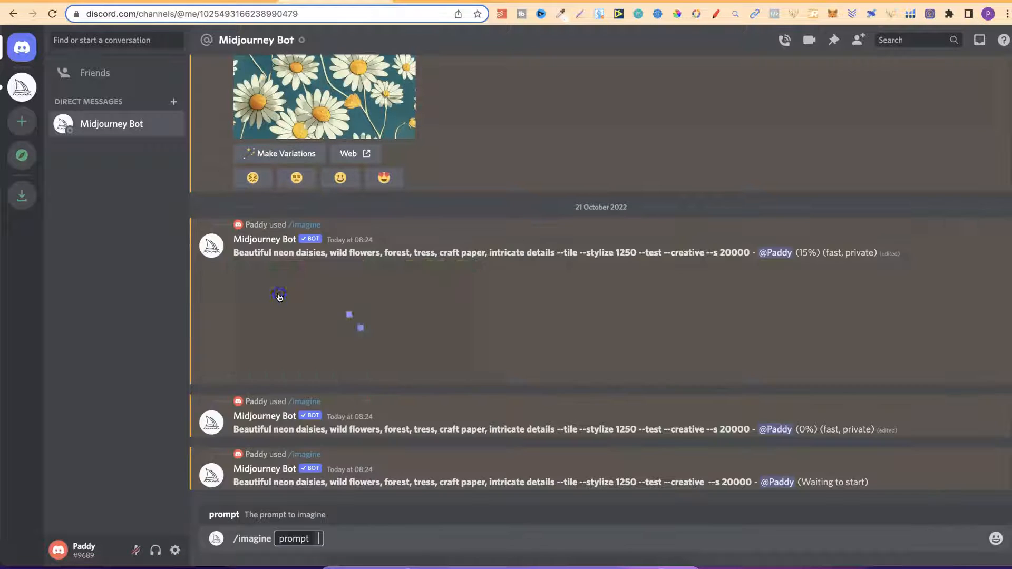
{"action": "key", "text": "ctrl+v"}
{"action": "key", "text": "Return"}
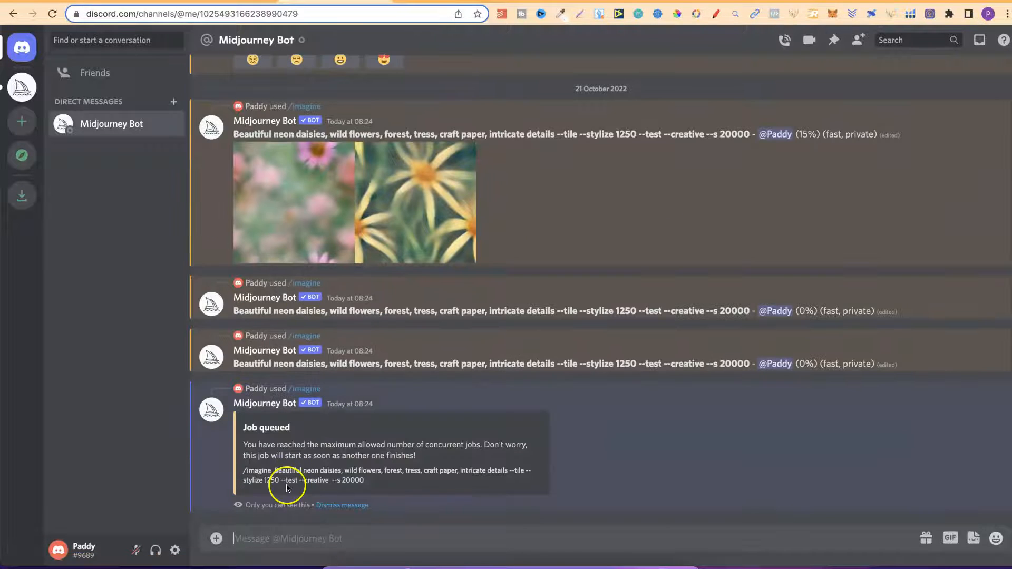
{"action": "left_click", "coordinate": [332, 506]}
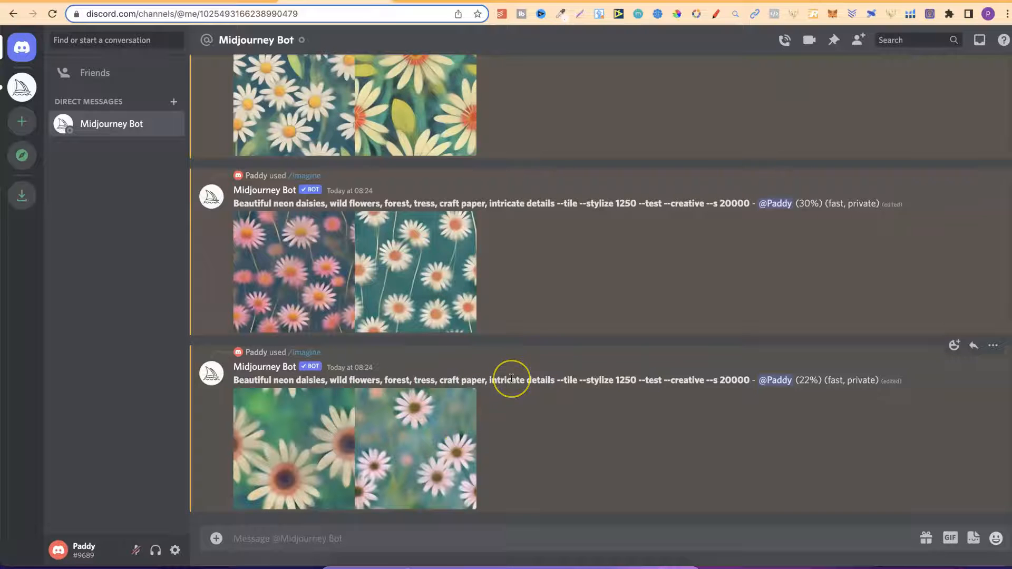
Step: Examine the --tile parameter and the --stylize 1250, --test and --creative parameters in the newest submitted prompt
{"action": "left_click", "coordinate": [540, 387]}
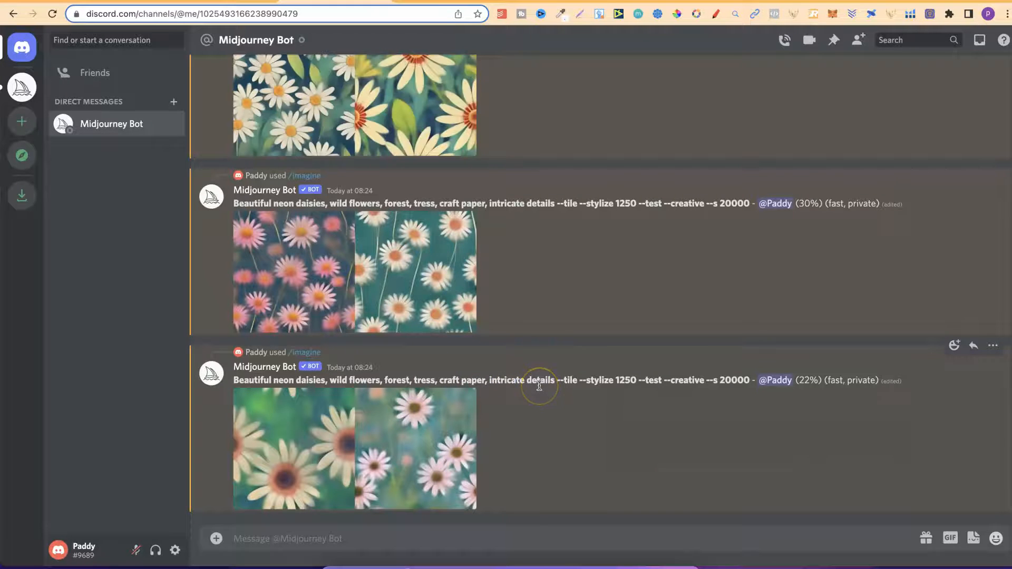
{"action": "left_click_drag", "start_coordinate": [557, 380], "coordinate": [576, 383]}
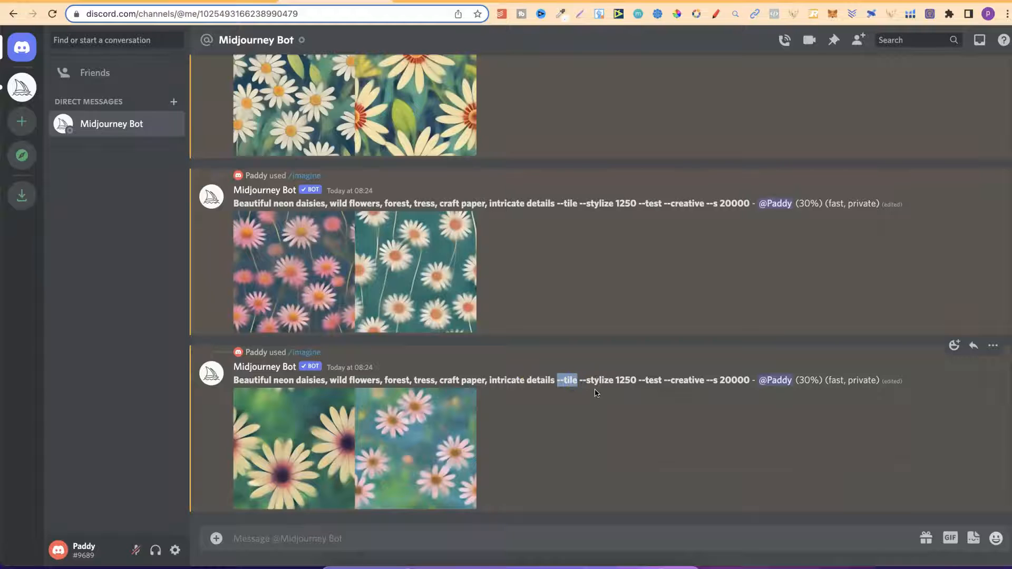
{"action": "left_click_drag", "start_coordinate": [582, 384], "coordinate": [705, 382]}
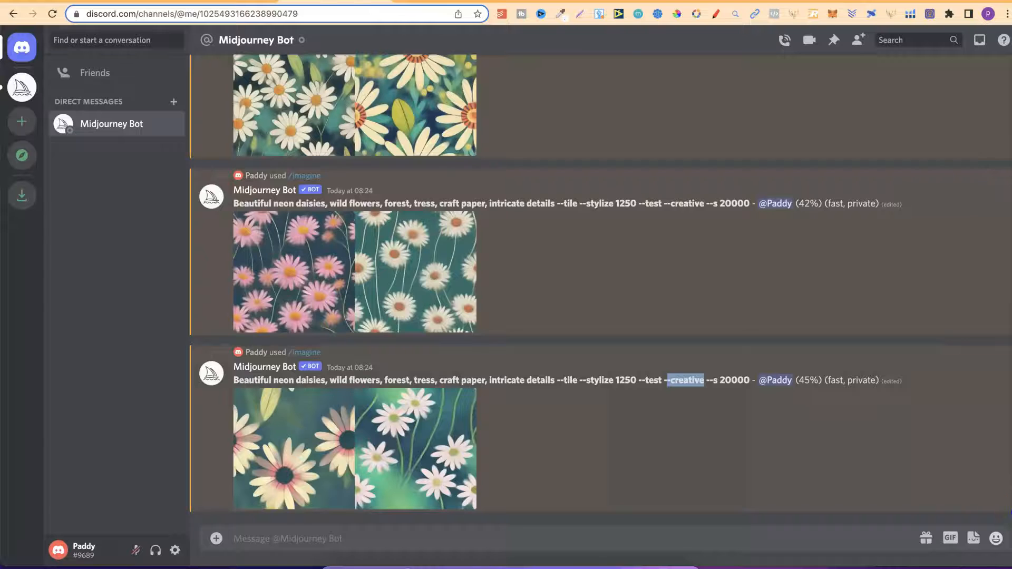
Step: Look through the generated daisy pattern pairs from all the neon daisies jobs, comparing their designs
{"action": "scroll", "coordinate": [600, 293], "scroll_direction": "up", "scroll_amount": 3}
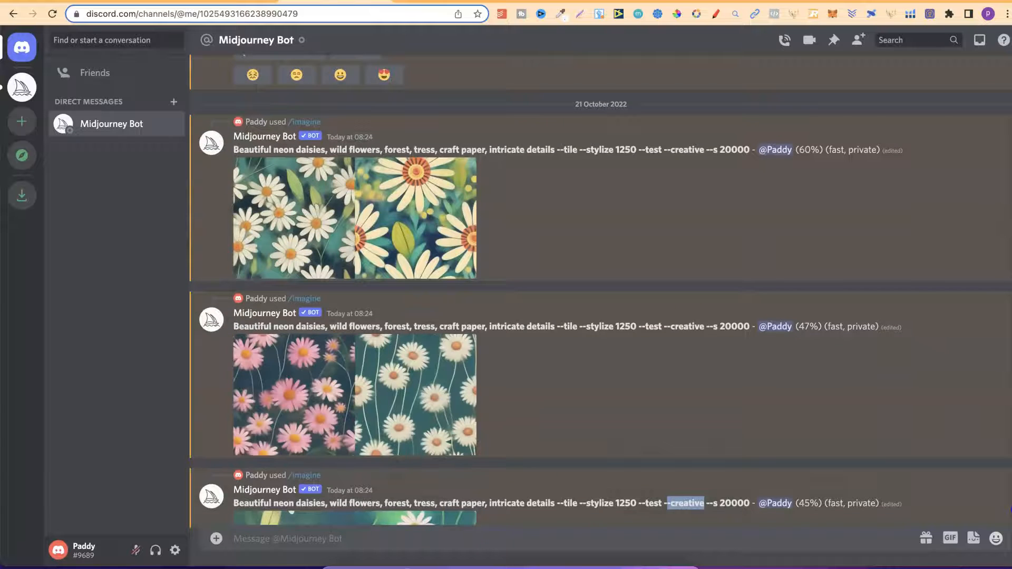
{"action": "left_click_drag", "start_coordinate": [1011, 509], "coordinate": [1011, 511]}
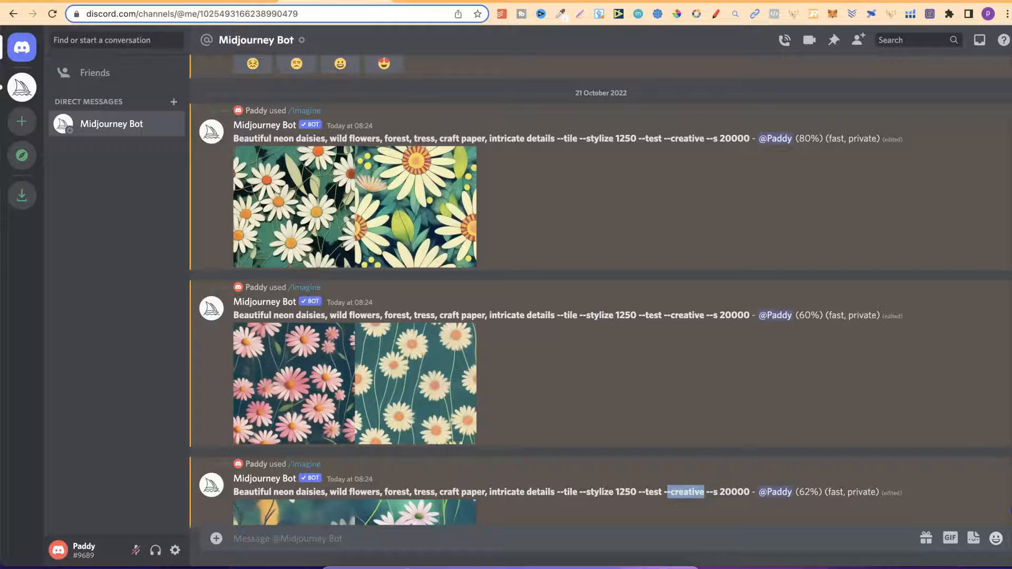
{"action": "scroll", "coordinate": [600, 289], "scroll_direction": "down", "scroll_amount": 2}
{"action": "scroll", "coordinate": [600, 295], "scroll_direction": "up", "scroll_amount": 3}
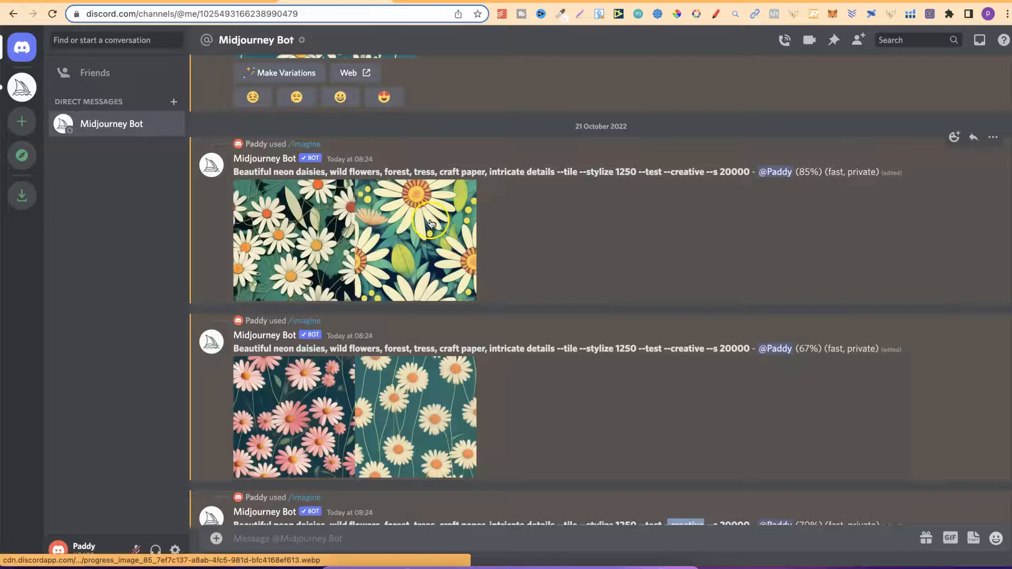
{"action": "scroll", "coordinate": [600, 295], "scroll_direction": "down", "scroll_amount": 3}
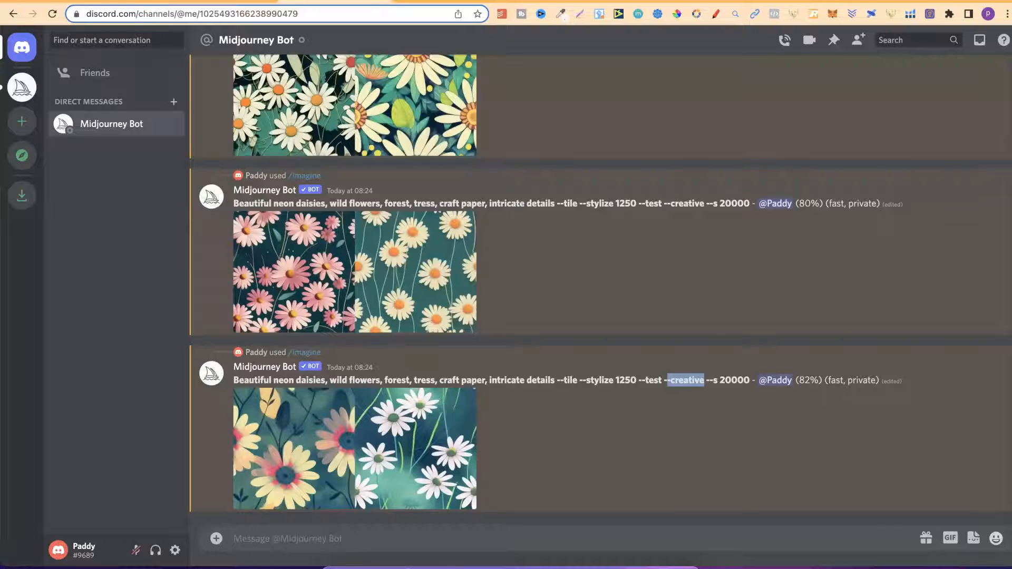
{"action": "scroll", "coordinate": [601, 290], "scroll_direction": "up", "scroll_amount": 3}
{"action": "scroll", "coordinate": [601, 290], "scroll_direction": "down", "scroll_amount": 1}
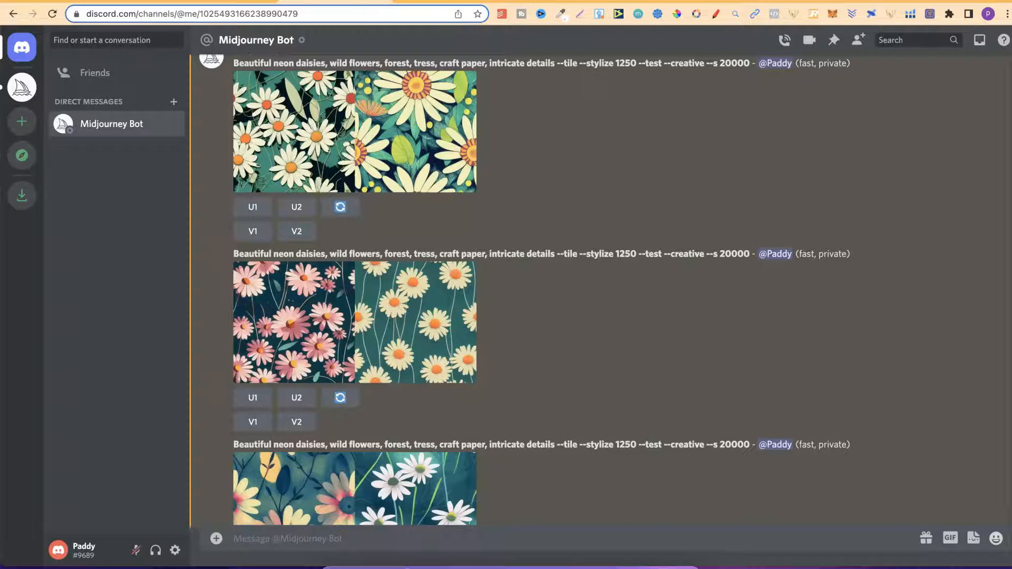
{"action": "scroll", "coordinate": [600, 290], "scroll_direction": "down", "scroll_amount": 6}
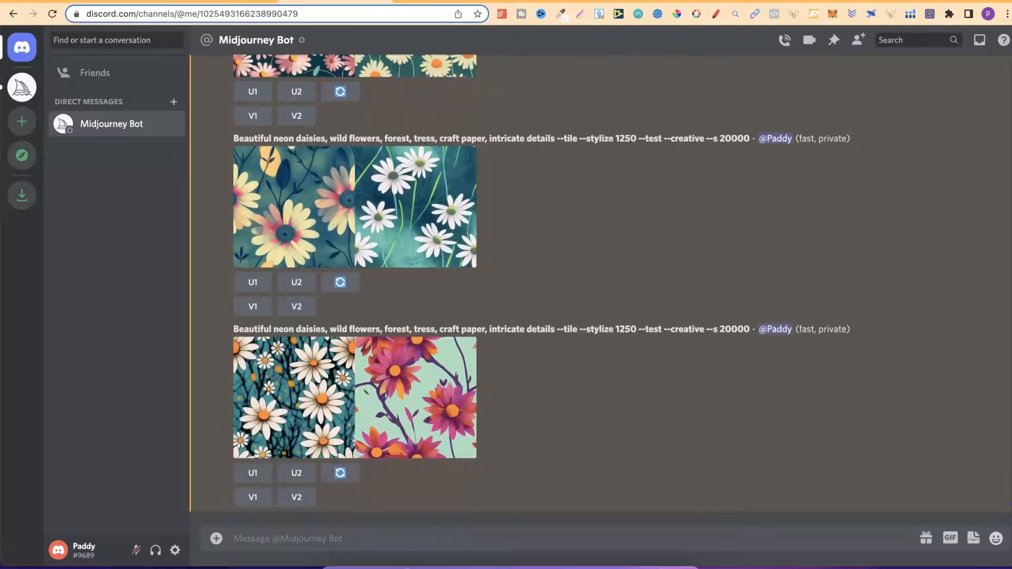
{"action": "scroll", "coordinate": [599, 290], "scroll_direction": "up", "scroll_amount": 5}
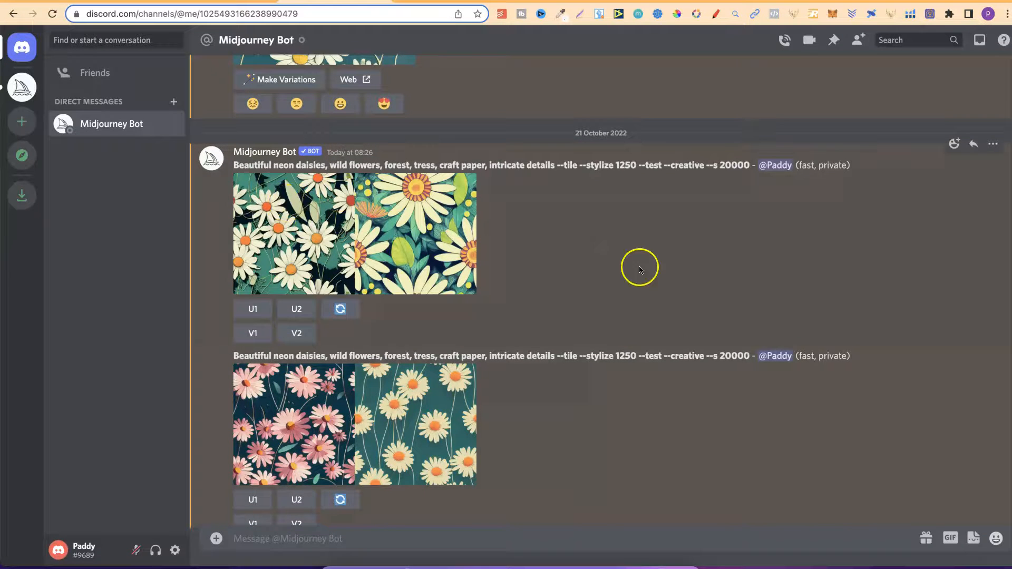
{"action": "scroll", "coordinate": [1008, 509], "scroll_direction": "down", "scroll_amount": 4}
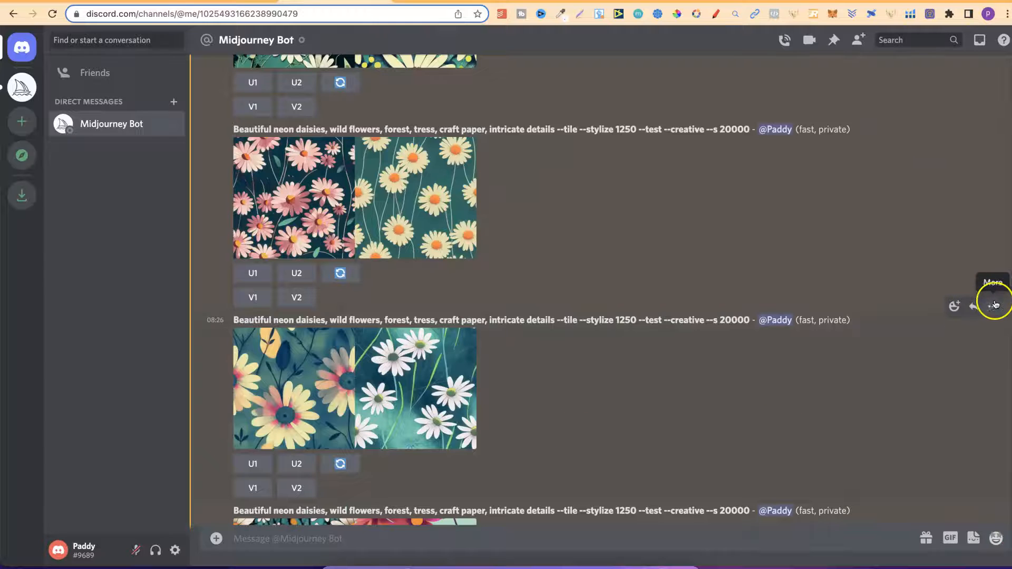
Step: Remove the third result, with yellow flowers beside white daisies, using Cancel Job, and dismiss the bot's reply
{"action": "left_click", "coordinate": [995, 305]}
{"action": "mouse_move", "coordinate": [892, 353]}
{"action": "left_click", "coordinate": [765, 354]}
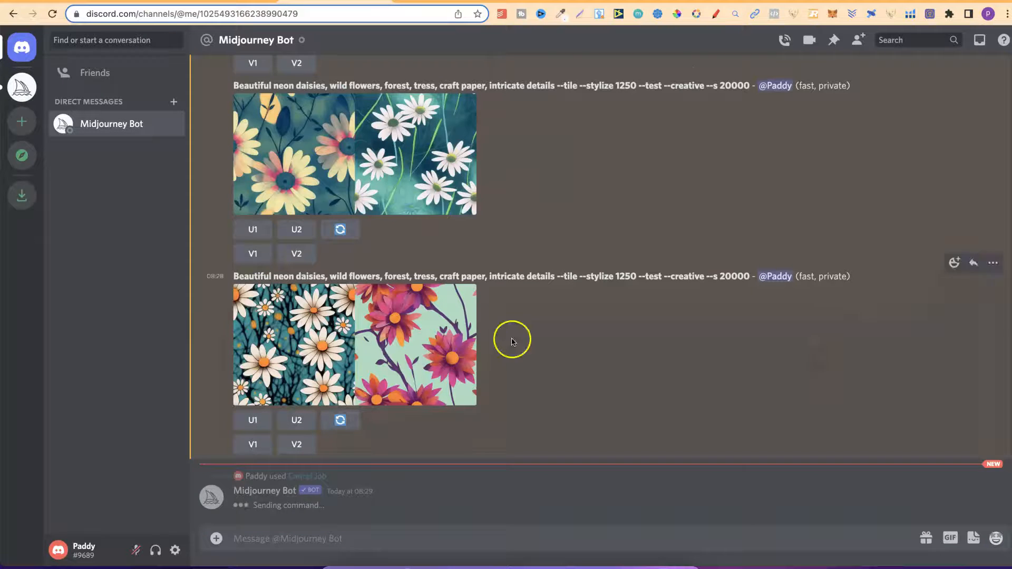
{"action": "left_click", "coordinate": [362, 508]}
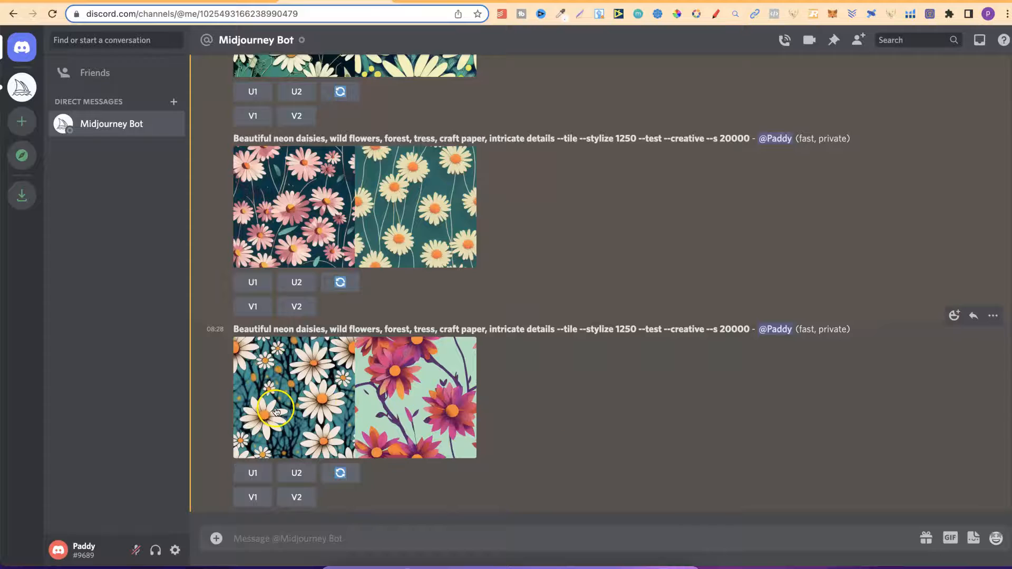
Step: Compare the remaining daisy results and examine the upscale and variation options under the first pair
{"action": "scroll", "coordinate": [1009, 512], "scroll_direction": "up", "scroll_amount": 4}
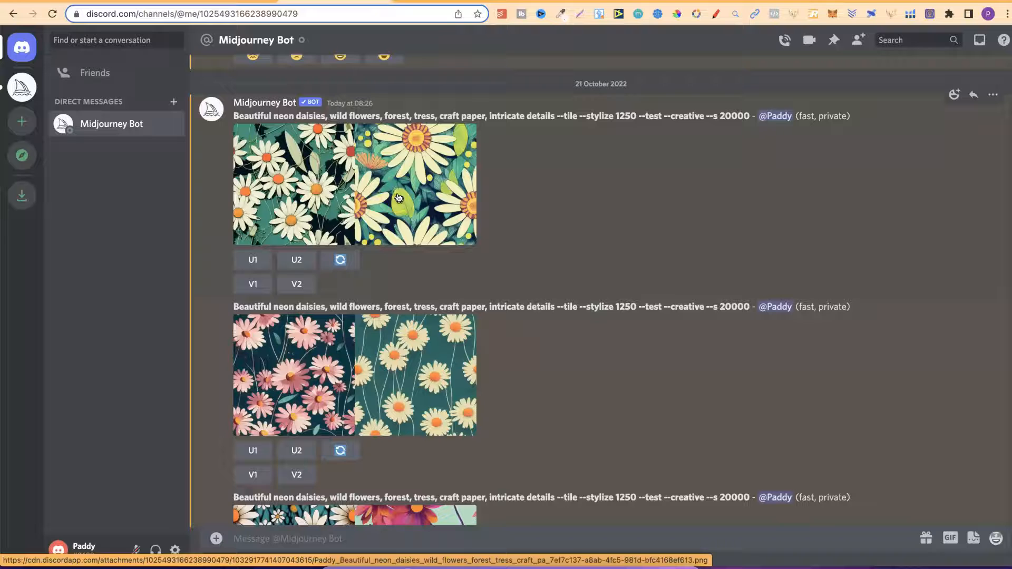
{"action": "left_click", "coordinate": [255, 286]}
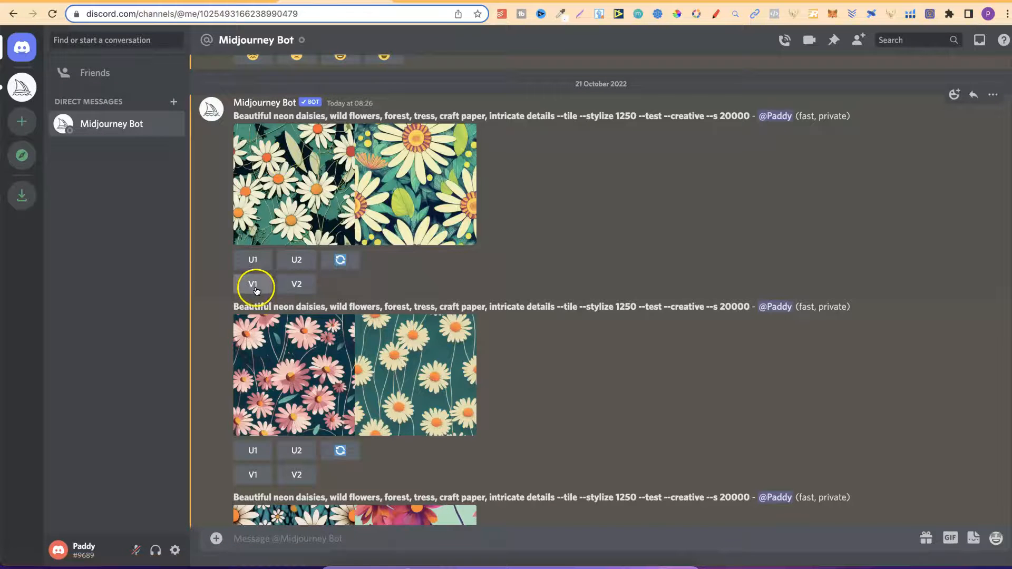
{"action": "left_click", "coordinate": [261, 259]}
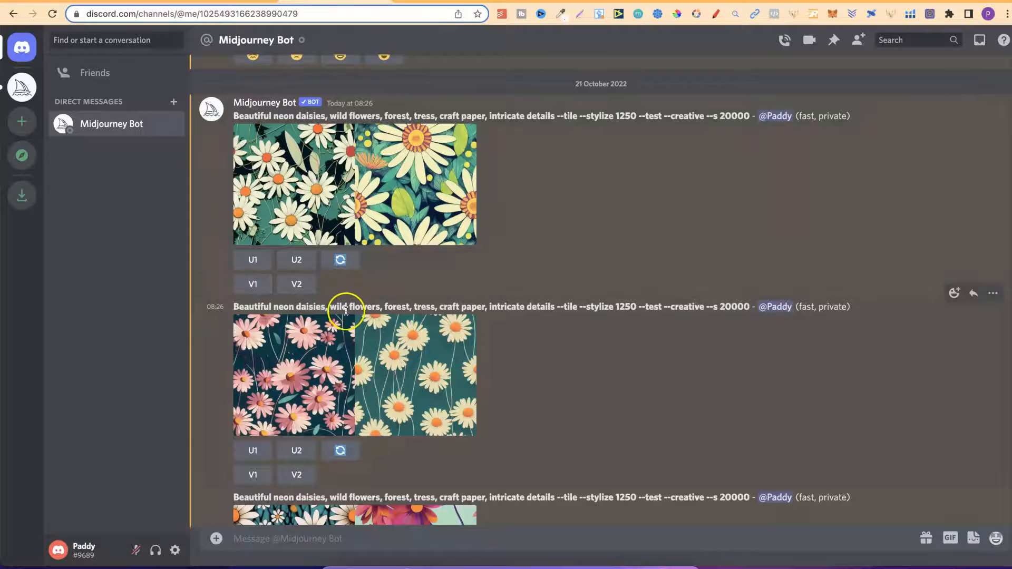
{"action": "left_click", "coordinate": [297, 286]}
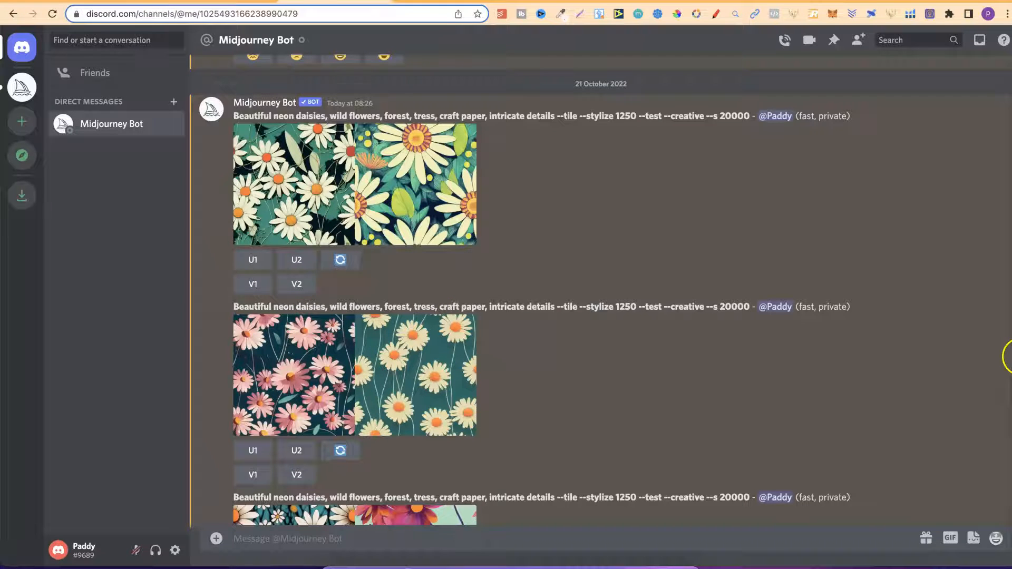
{"action": "scroll", "coordinate": [1001, 514], "scroll_direction": "down", "scroll_amount": 3}
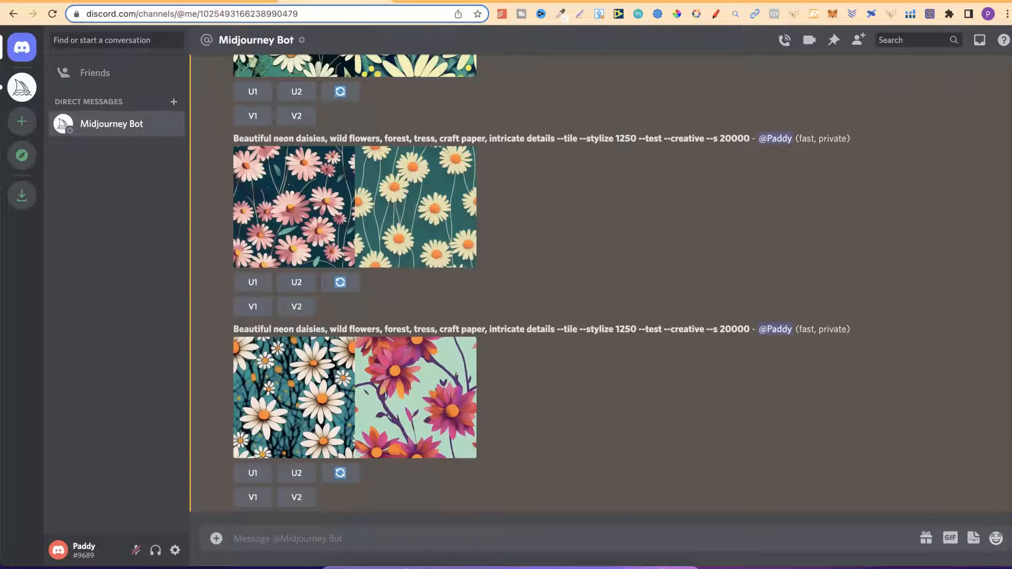
{"action": "scroll", "coordinate": [1001, 509], "scroll_direction": "up", "scroll_amount": 4}
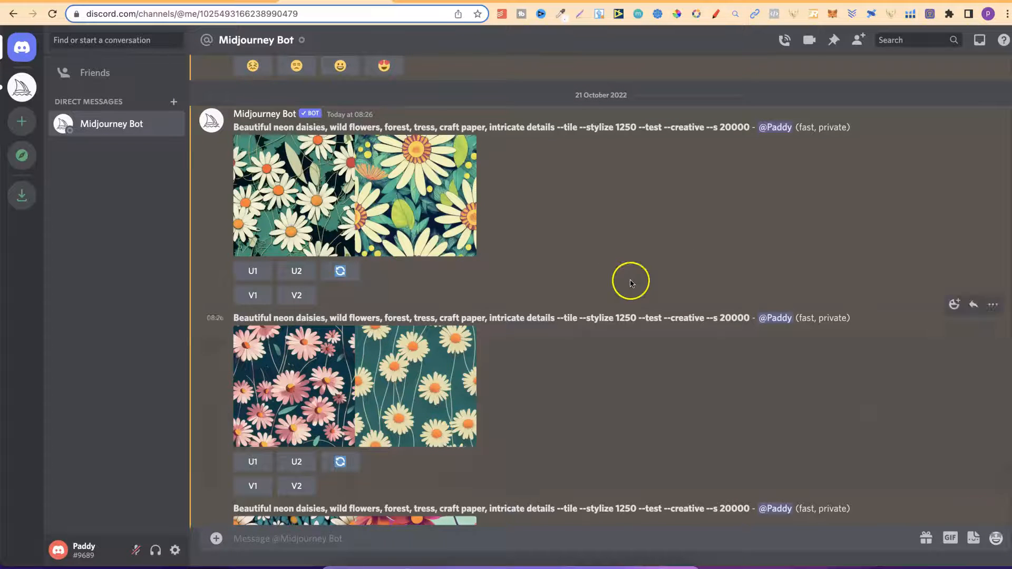
Step: Upscale the first image in each of the three remaining daisy results and view the upscaled patterns
{"action": "left_click", "coordinate": [240, 273]}
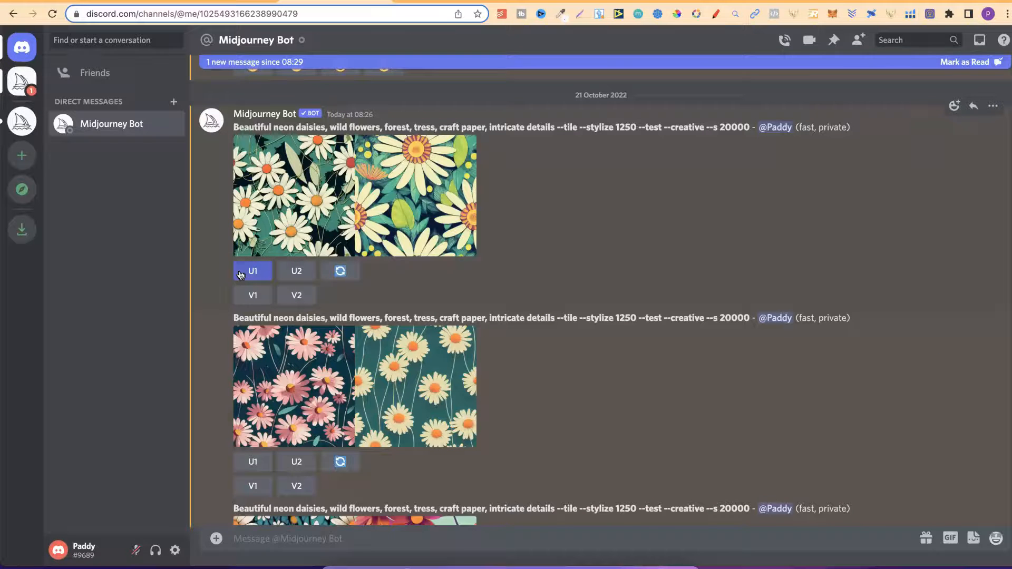
{"action": "scroll", "coordinate": [1011, 507], "scroll_direction": "down", "scroll_amount": 2}
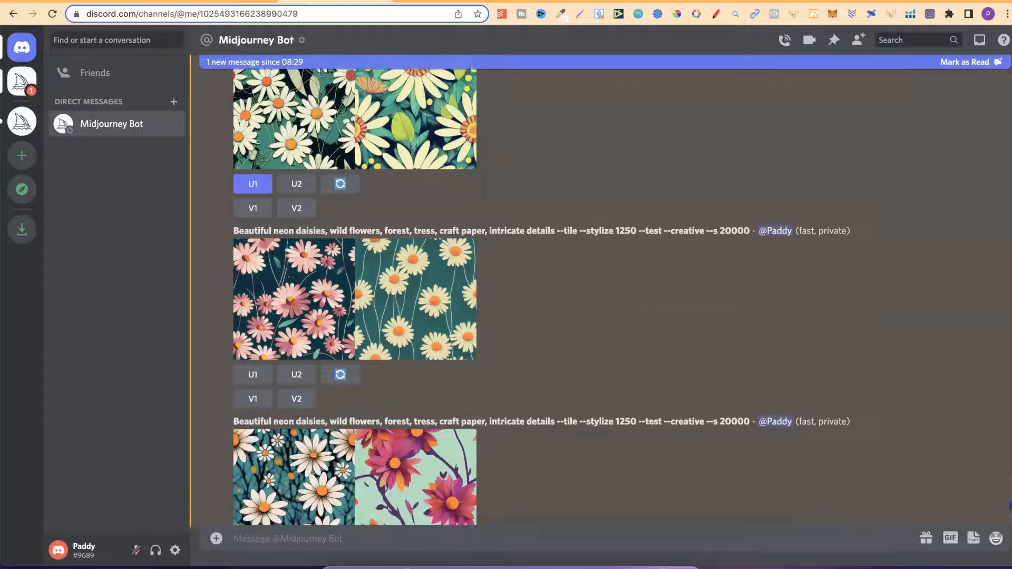
{"action": "left_click", "coordinate": [264, 227]}
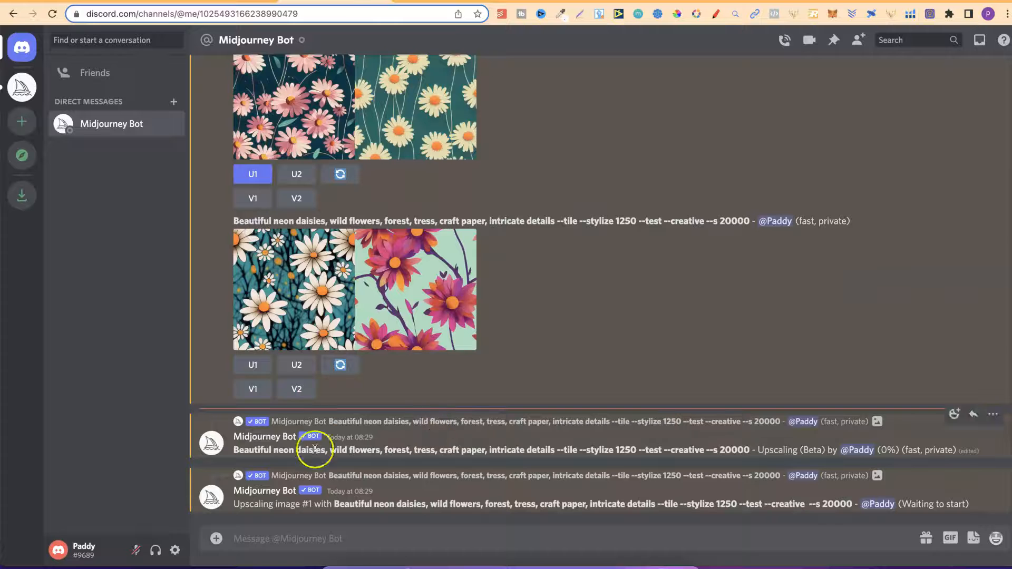
{"action": "left_click", "coordinate": [254, 364]}
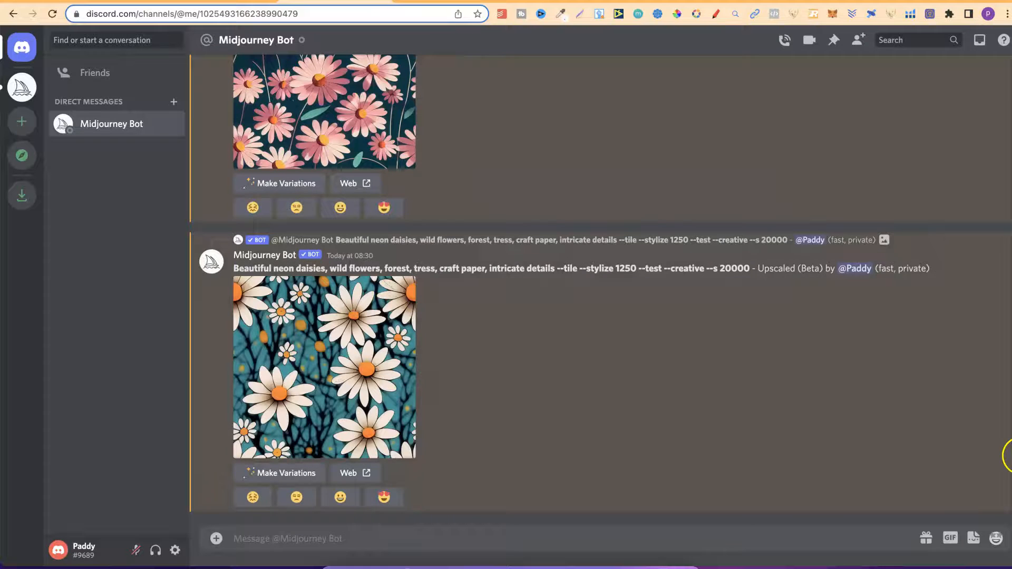
{"action": "scroll", "coordinate": [1008, 514], "scroll_direction": "up", "scroll_amount": 1}
{"action": "scroll", "coordinate": [1010, 514], "scroll_direction": "up", "scroll_amount": 8}
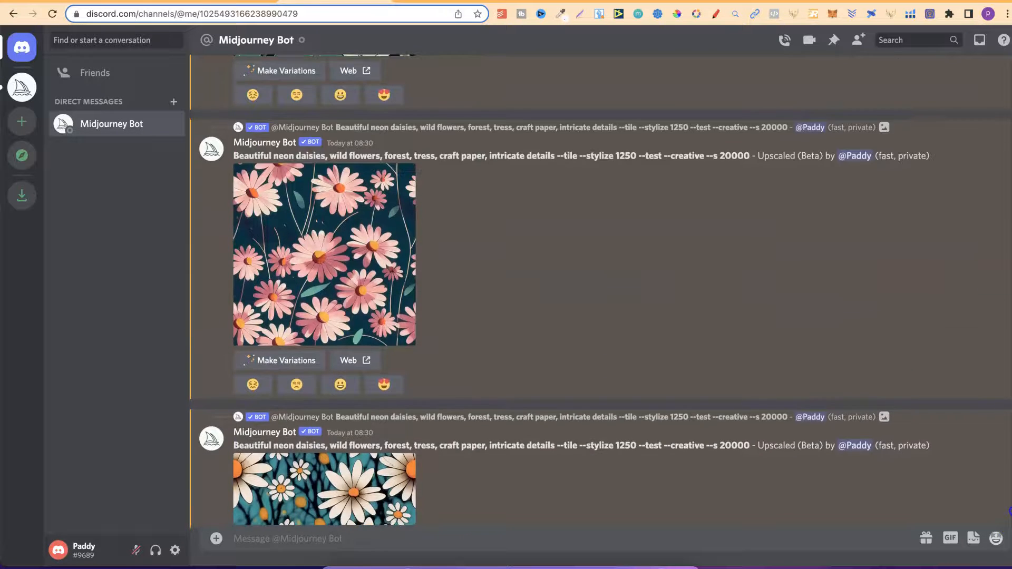
{"action": "scroll", "coordinate": [1010, 503], "scroll_direction": "down", "scroll_amount": 1}
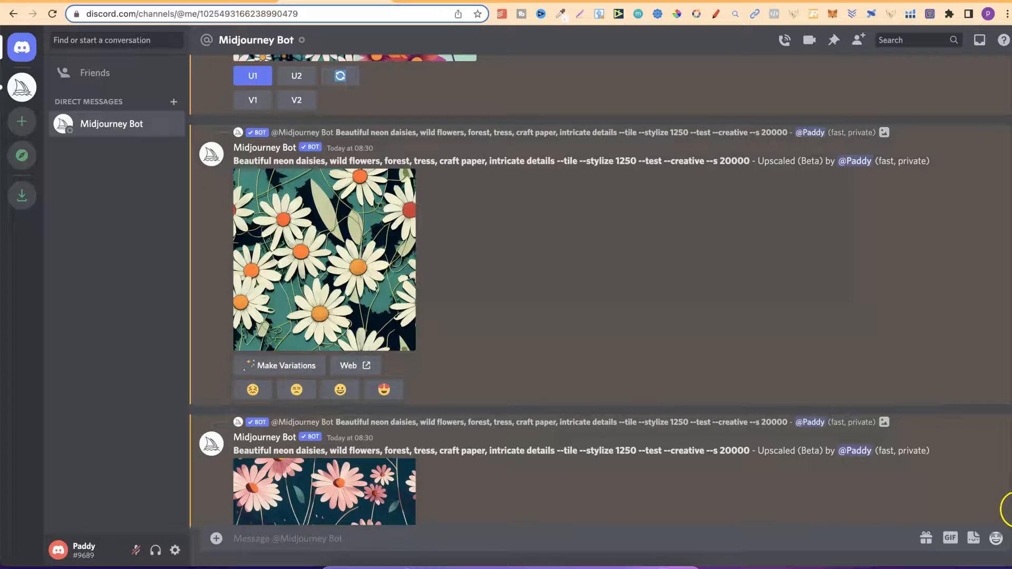
Step: Review the three upscaled daisy patterns and switch to the Midjourney web gallery, reloading it to list the newest images
{"action": "scroll", "coordinate": [1007, 505], "scroll_direction": "down", "scroll_amount": 4}
{"action": "scroll", "coordinate": [1010, 509], "scroll_direction": "down", "scroll_amount": 5}
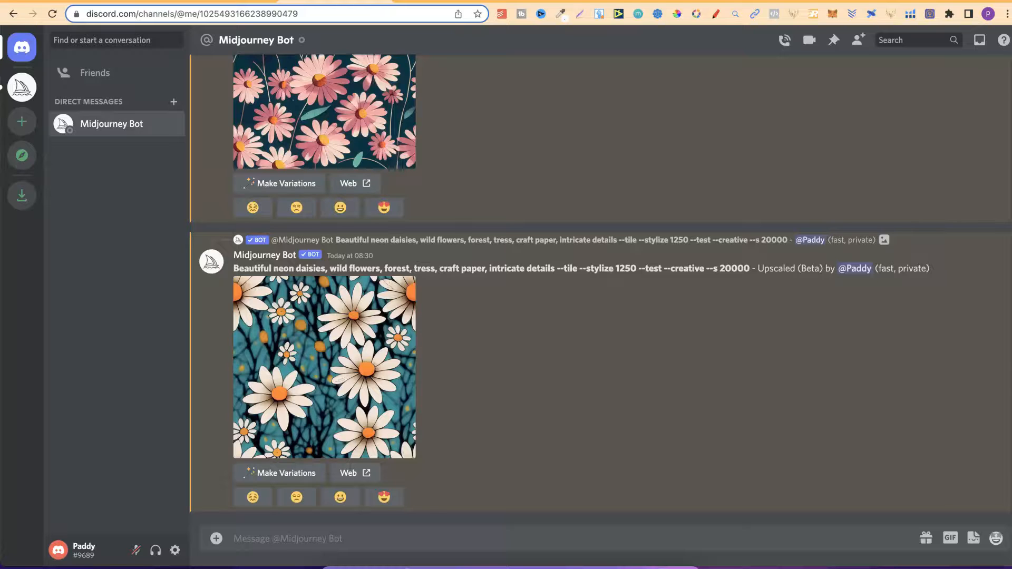
{"action": "scroll", "coordinate": [600, 289], "scroll_direction": "up", "scroll_amount": 5}
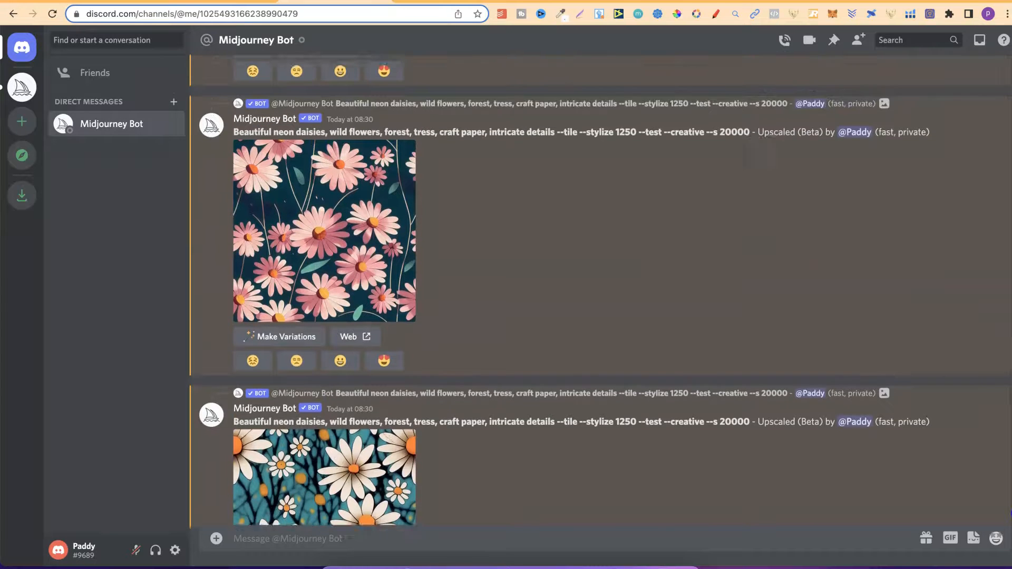
{"action": "scroll", "coordinate": [600, 290], "scroll_direction": "down", "scroll_amount": 1}
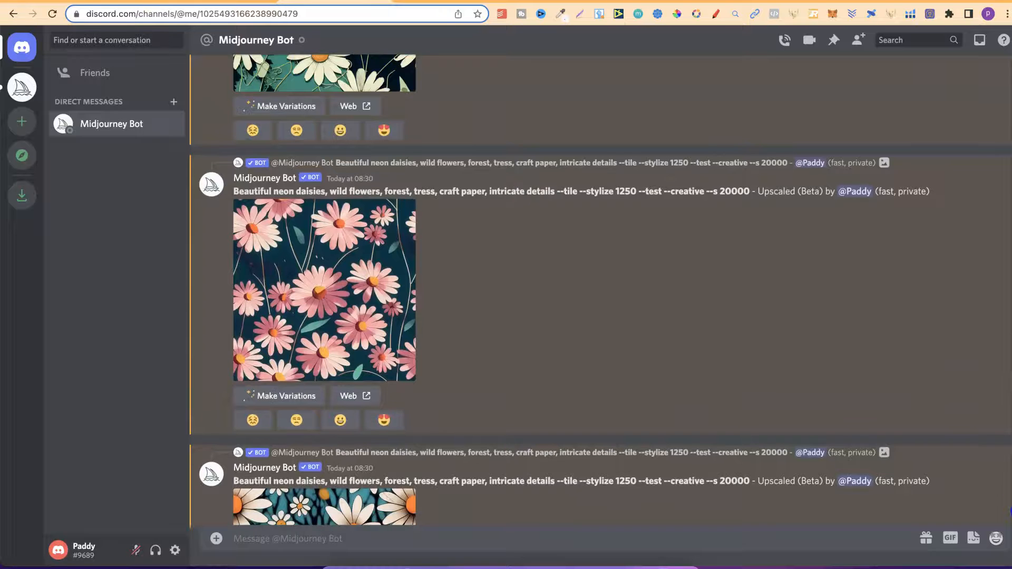
{"action": "scroll", "coordinate": [530, 83], "scroll_direction": "up", "scroll_amount": 5}
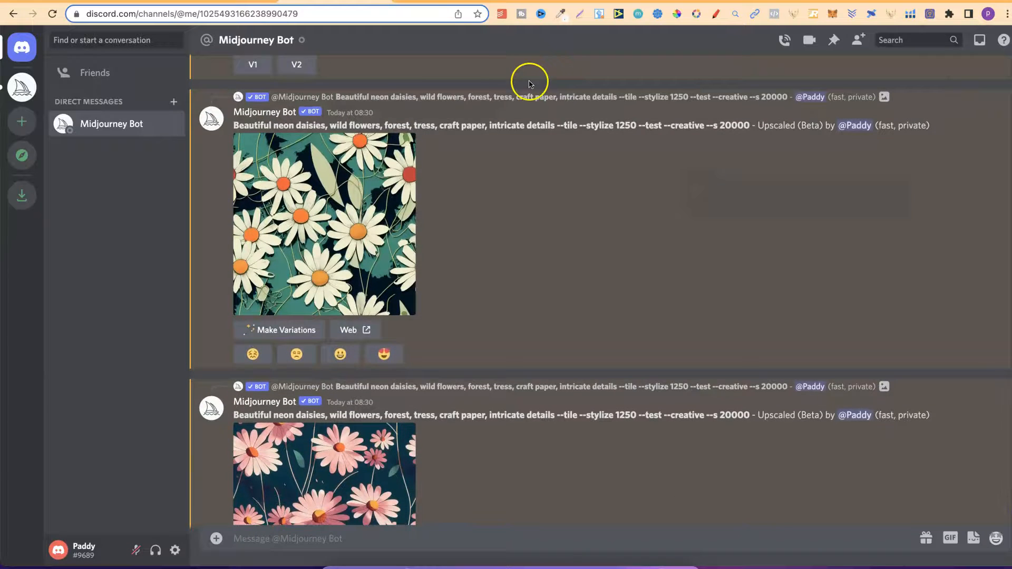
{"action": "left_click", "coordinate": [447, 1]}
{"action": "left_click", "coordinate": [49, 15]}
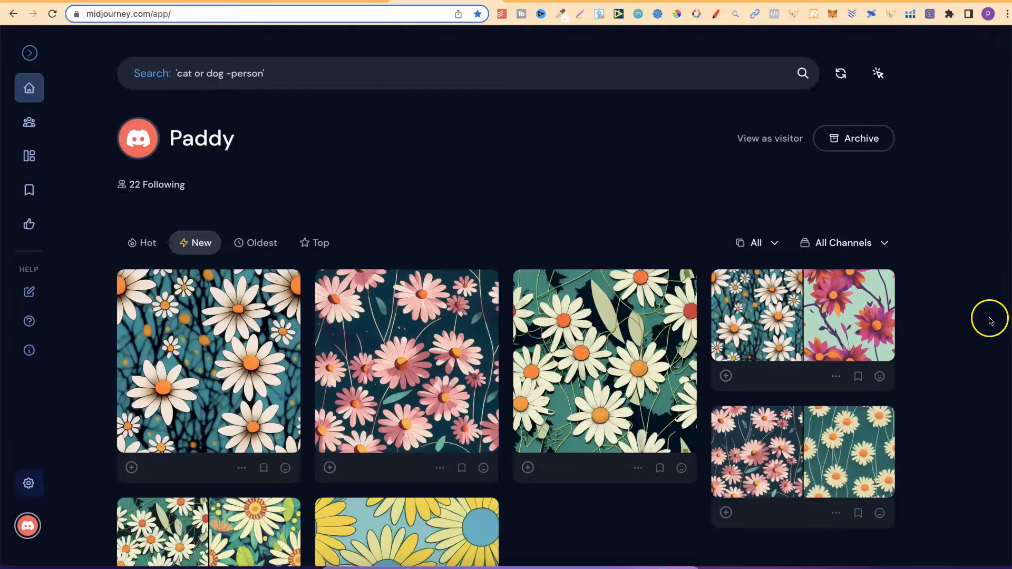
Step: Open the upscaled white daisies pattern with the teal branch background from the gallery and save it as a PNG
{"action": "mouse_move", "coordinate": [170, 349]}
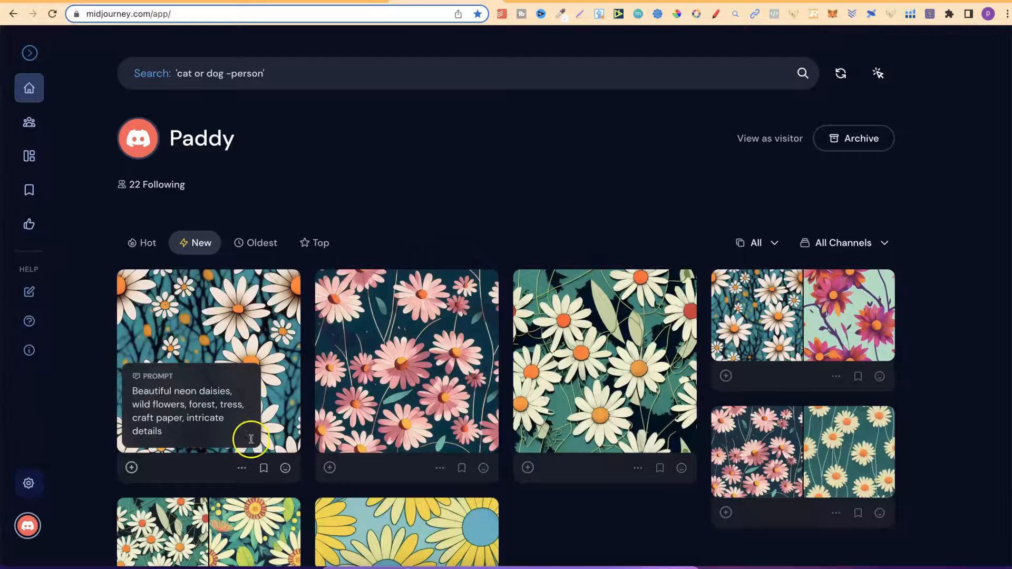
{"action": "left_click", "coordinate": [256, 332]}
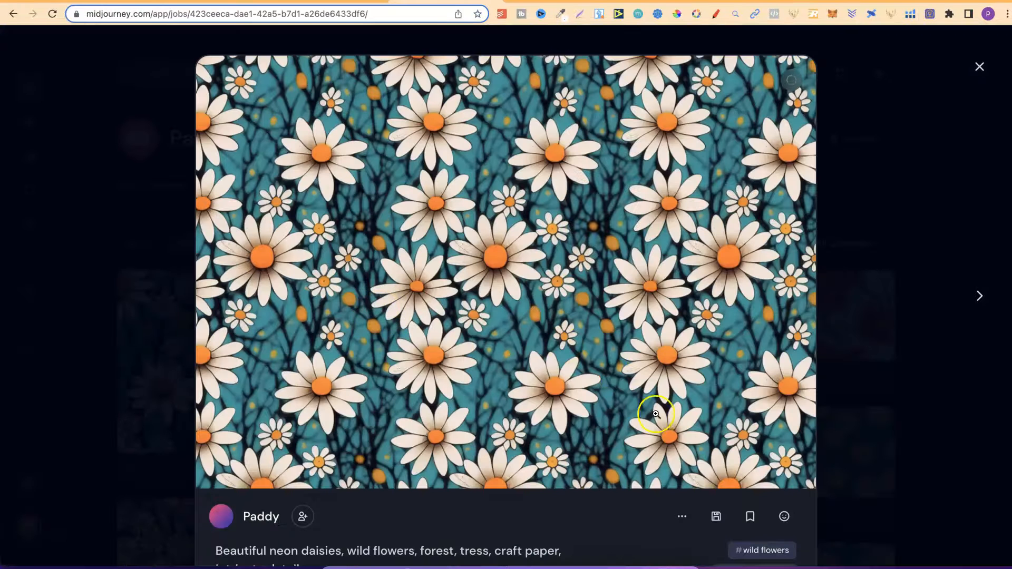
{"action": "left_click", "coordinate": [717, 516]}
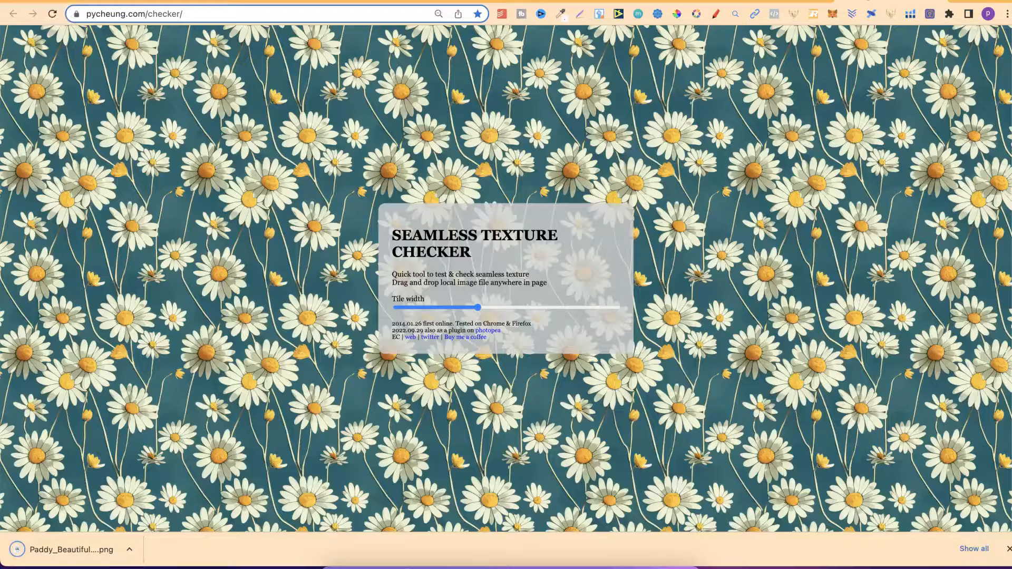
Step: Load the downloaded daisy PNG into the Seamless Texture Checker, slightly reduce the tile width to inspect the repeat, and return to Midjourney
{"action": "left_click_drag", "start_coordinate": [74, 550], "coordinate": [436, 319]}
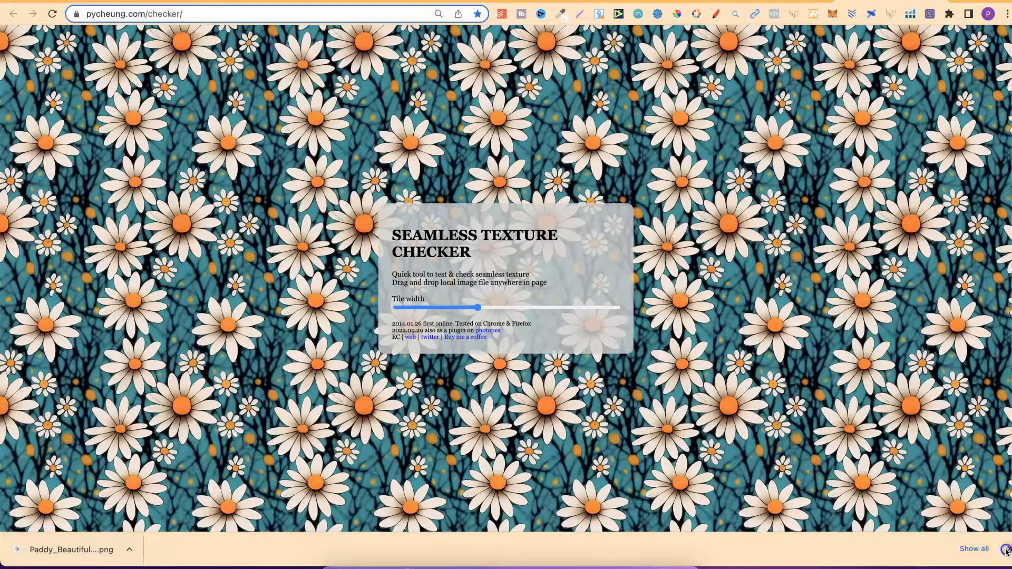
{"action": "left_click", "coordinate": [1006, 550]}
{"action": "mouse_move", "coordinate": [477, 326]}
{"action": "left_mouse_down"}
{"action": "mouse_move", "coordinate": [443, 326]}
{"action": "mouse_move", "coordinate": [467, 326]}
{"action": "left_mouse_up"}
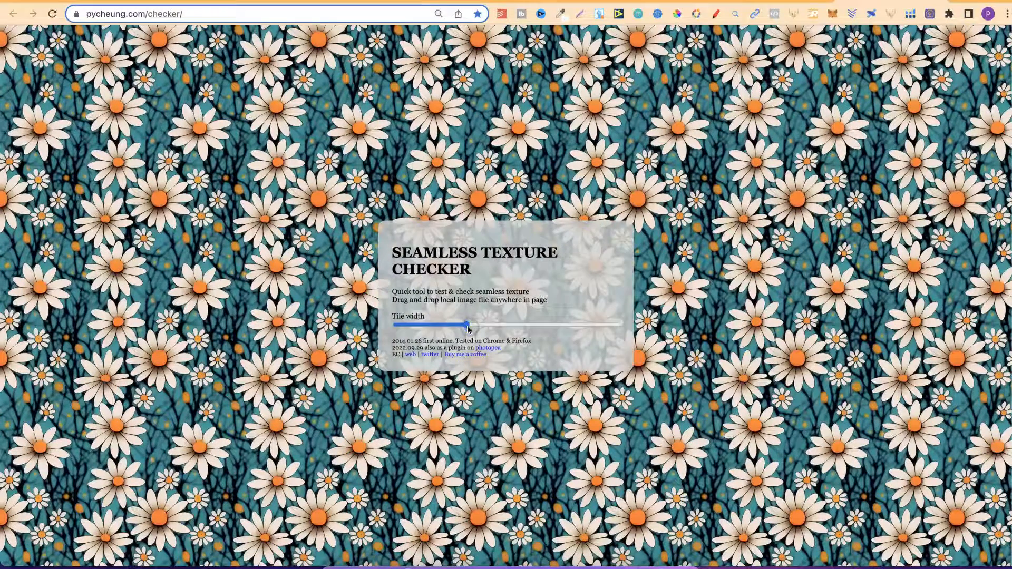
{"action": "left_click", "coordinate": [439, 2]}
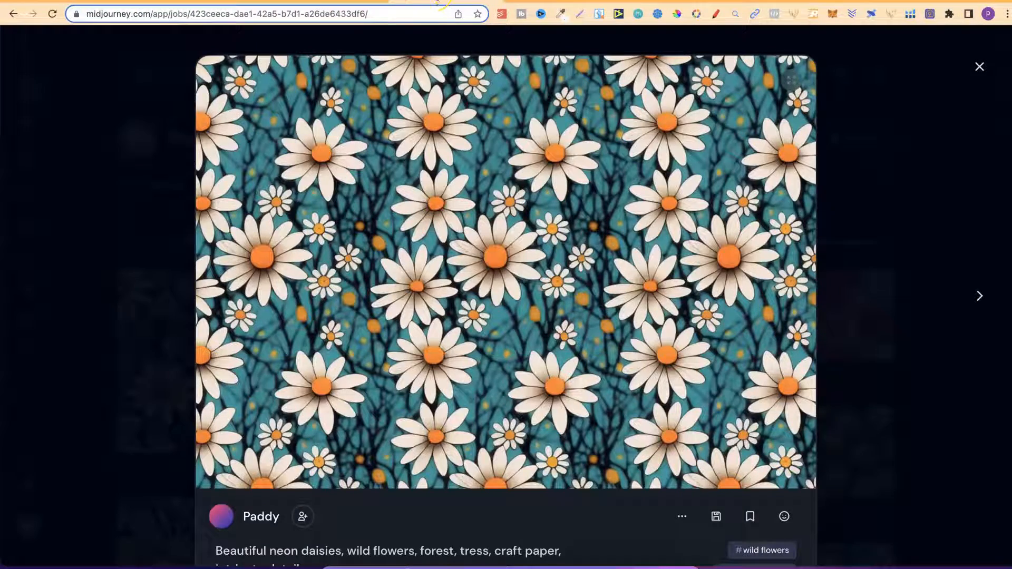